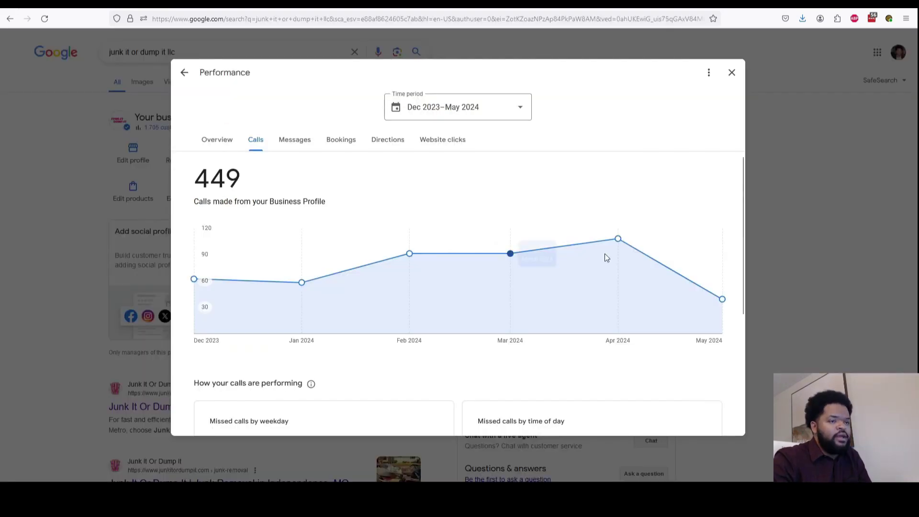
Step: Review the December 2023 to May 2024 call performance charts for Junk It Or Dump It, Bordner Home Improvement and Sweet Tooth Overland Park
mouse_move(636, 259)
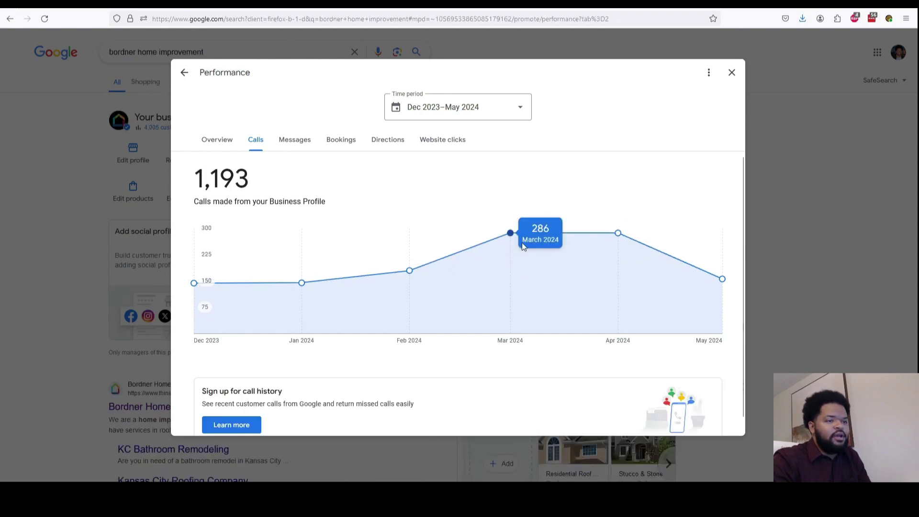
mouse_move(622, 238)
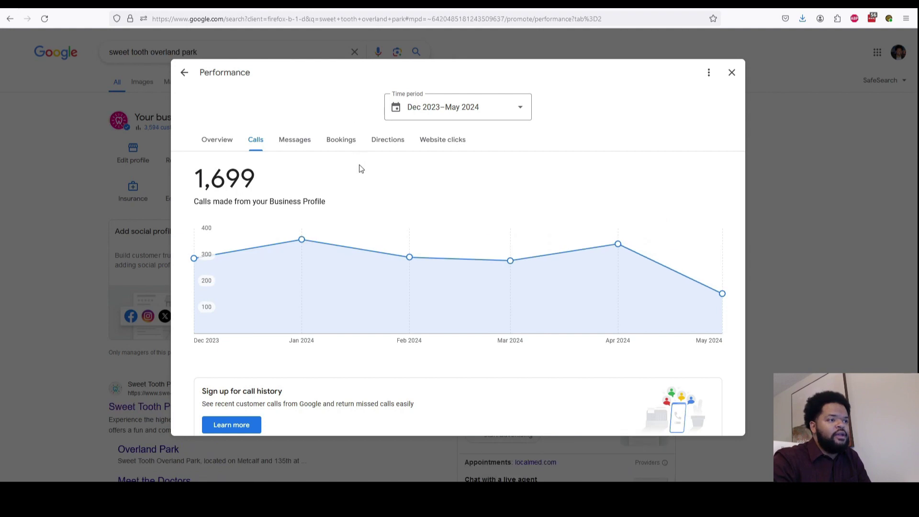
mouse_move(622, 254)
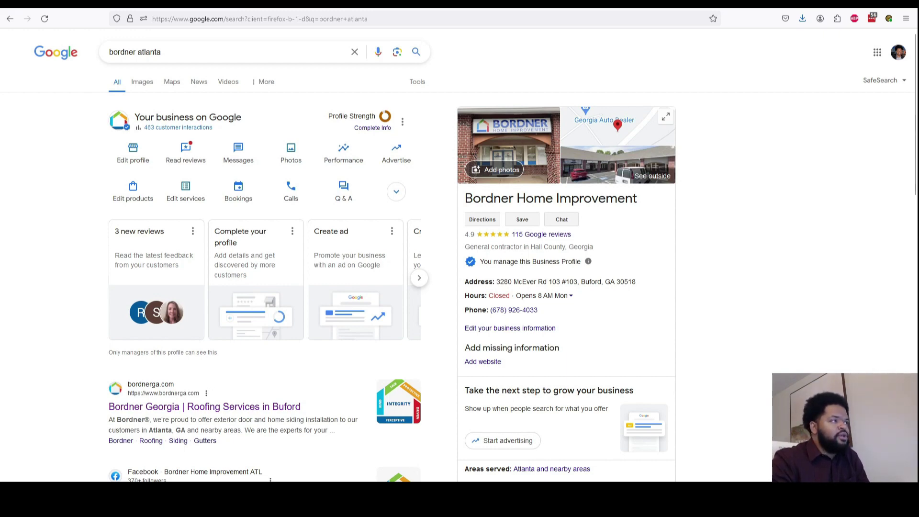
Step: In the local SEO checklist, put Fill out Competitor Sheet above Fill out GBP Optimization Info, and open the Competitor Sheet
key("ctrl+Tab")
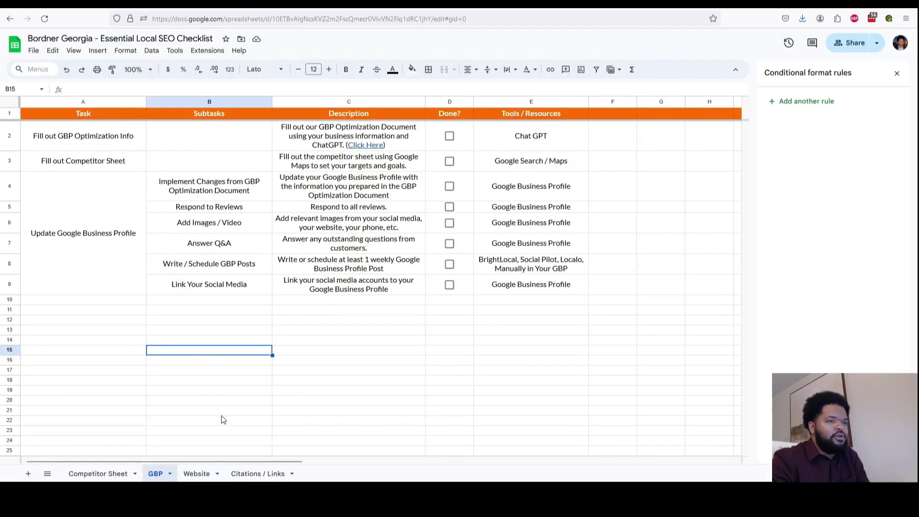
key("ctrl+z")
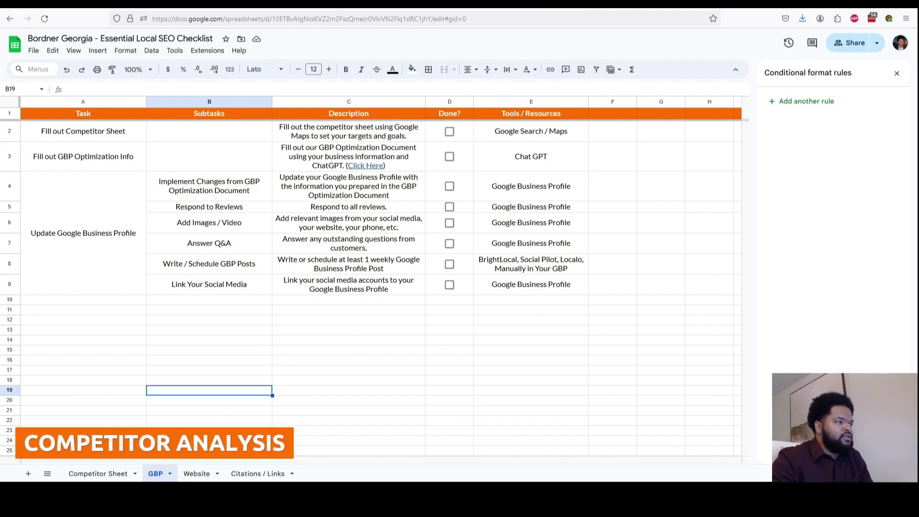
key("ctrl+shift+Page_Up")
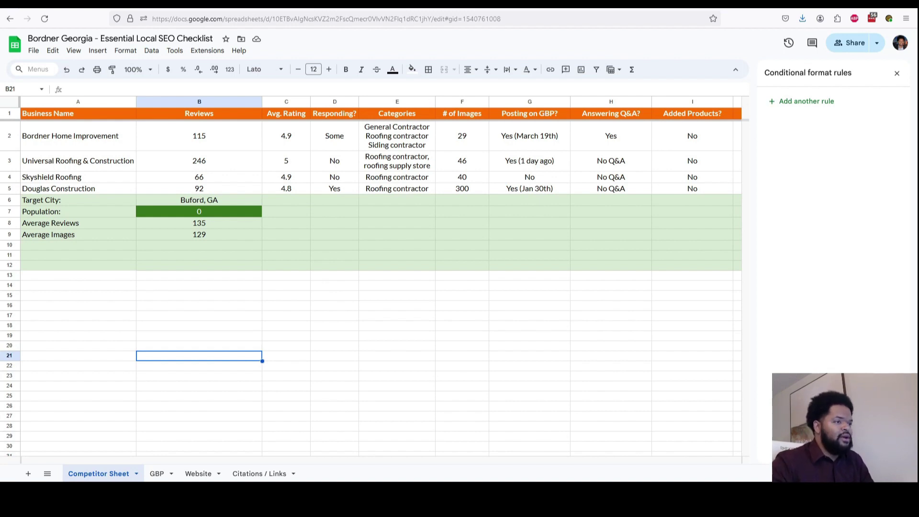
Step: Show the "roofing buford ga" results in Google Maps and open the Universal Roofing & Construction listing
key("ctrl+Tab")
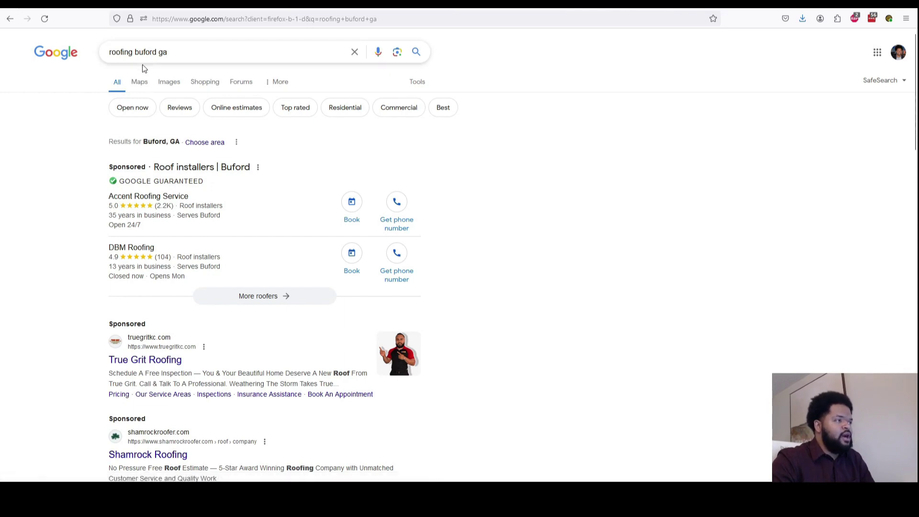
left_click(140, 83)
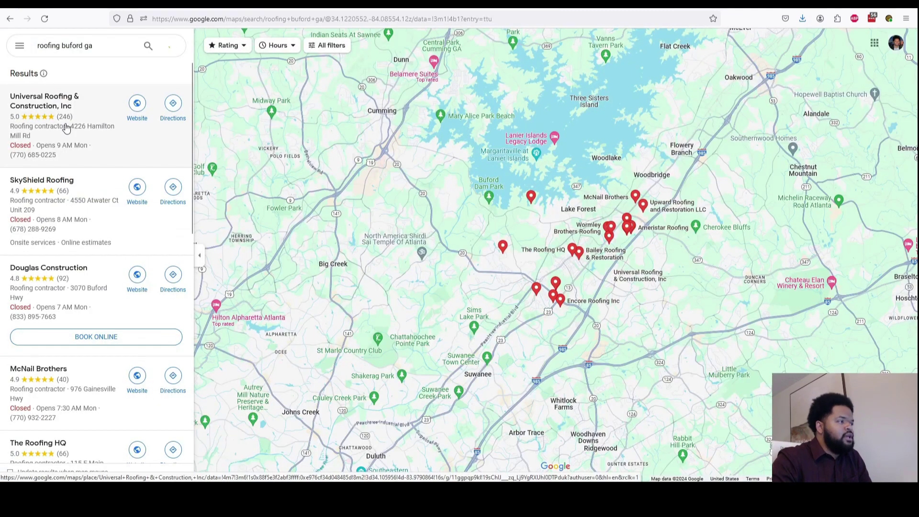
left_click(65, 120)
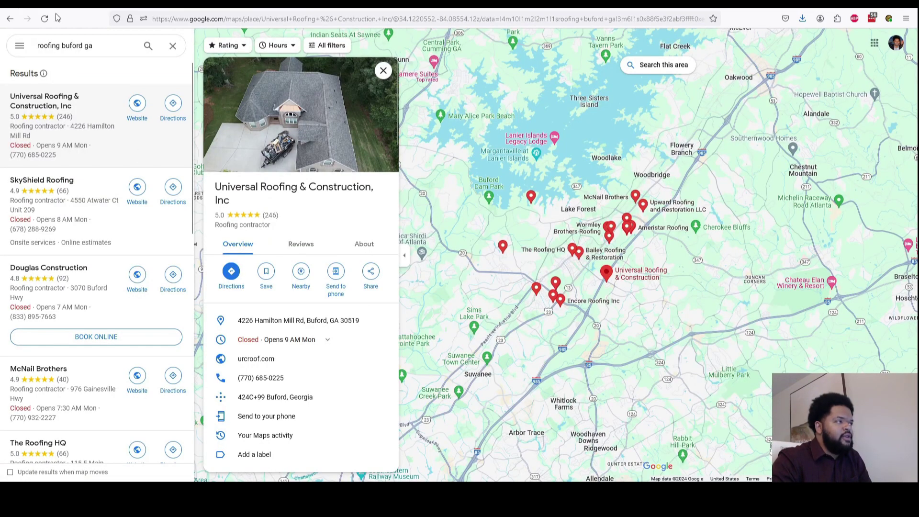
left_click(67, 10)
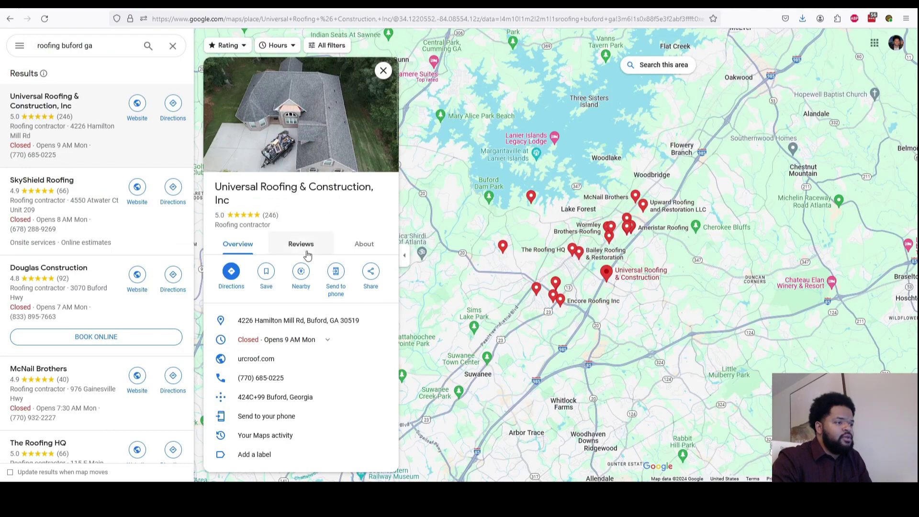
Step: Read through Universal Roofing & Construction's reviews to check whether the owner responds to them
left_click(304, 251)
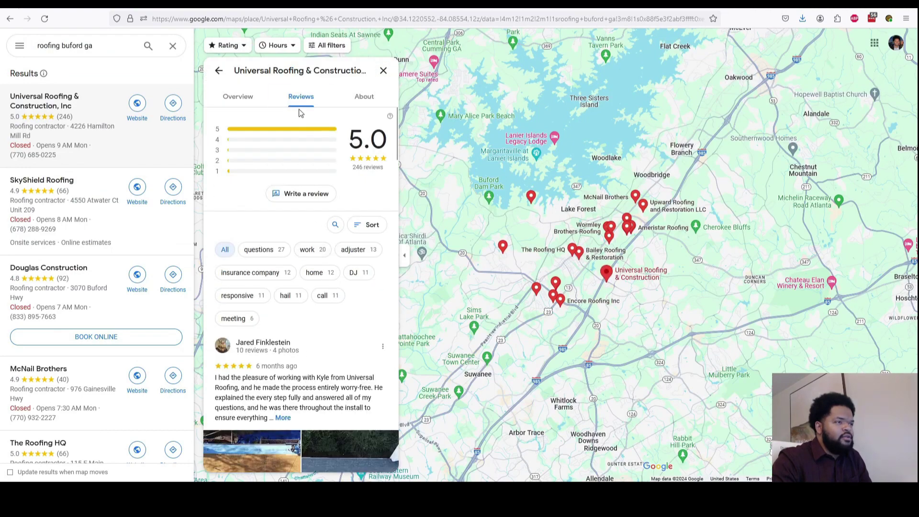
scroll(294, 220, "down", 1)
scroll(294, 220, "down", 10)
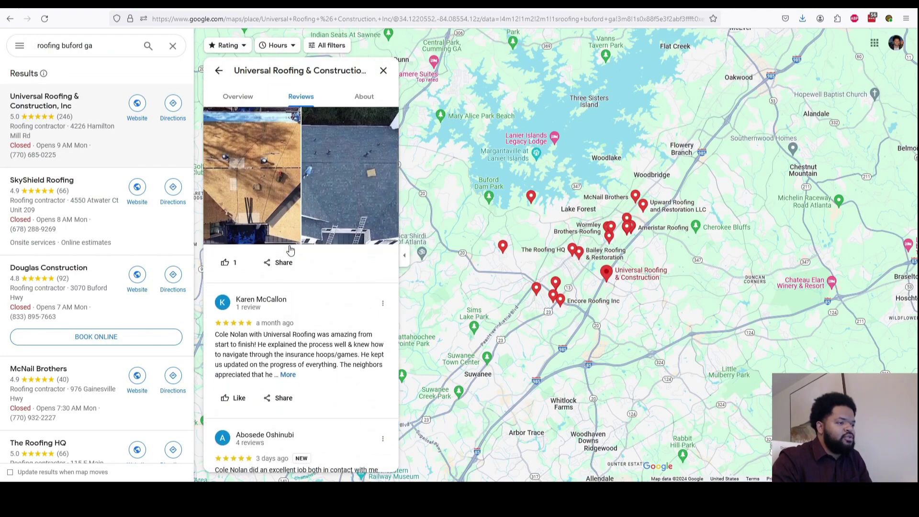
scroll(289, 243, "down", 10)
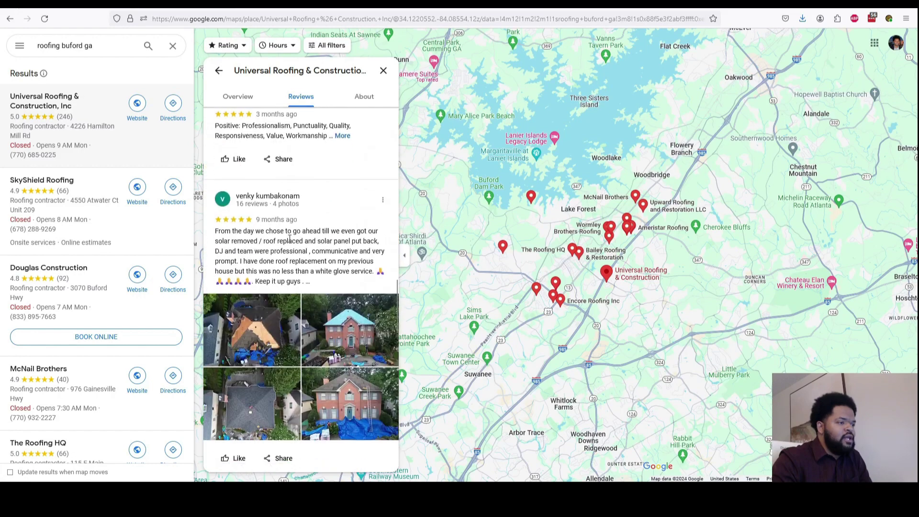
scroll(289, 243, "down", 10)
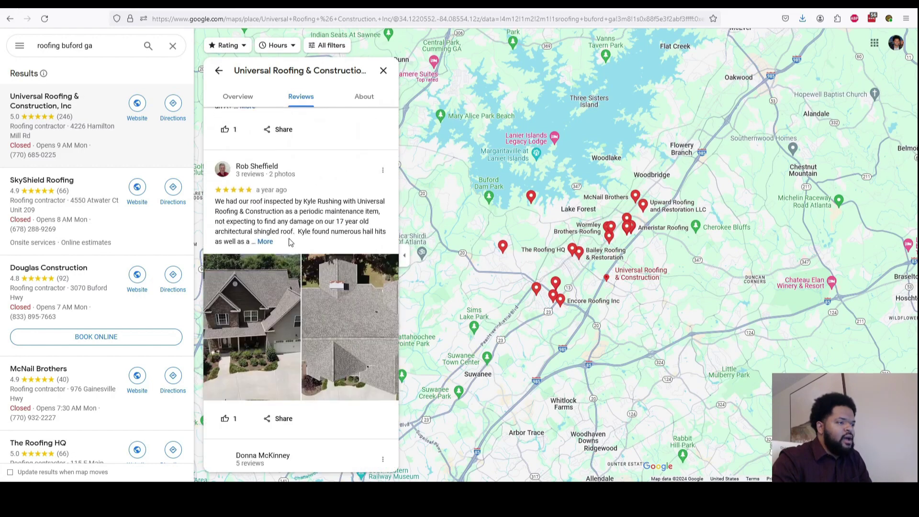
scroll(290, 238, "down", 5)
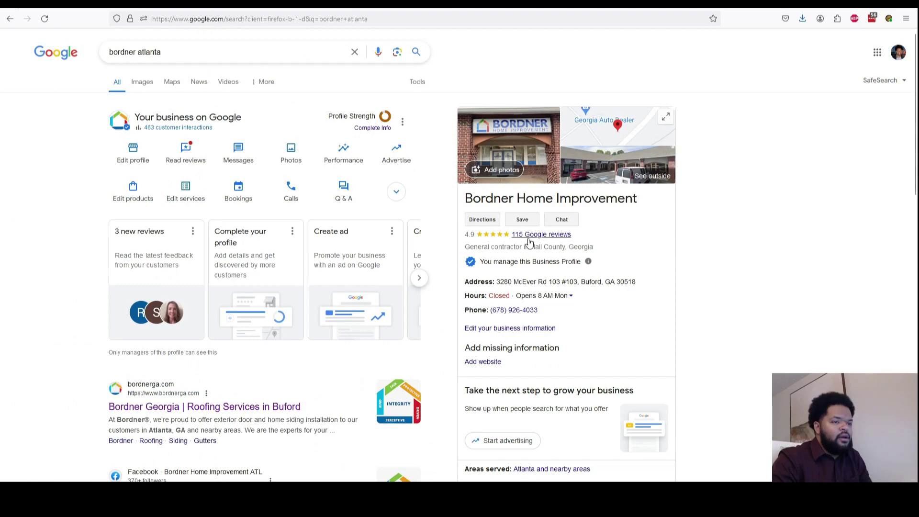
Step: Examine Bordner Home Improvement's Google reviews for owner responses and return to the Competitor Sheet
left_click(529, 239)
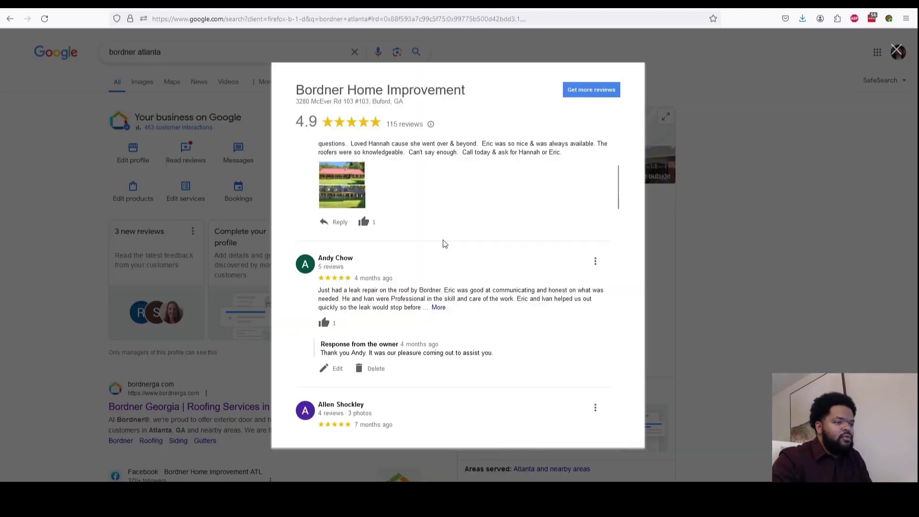
scroll(443, 242, "down", 3)
scroll(433, 225, "down", 5)
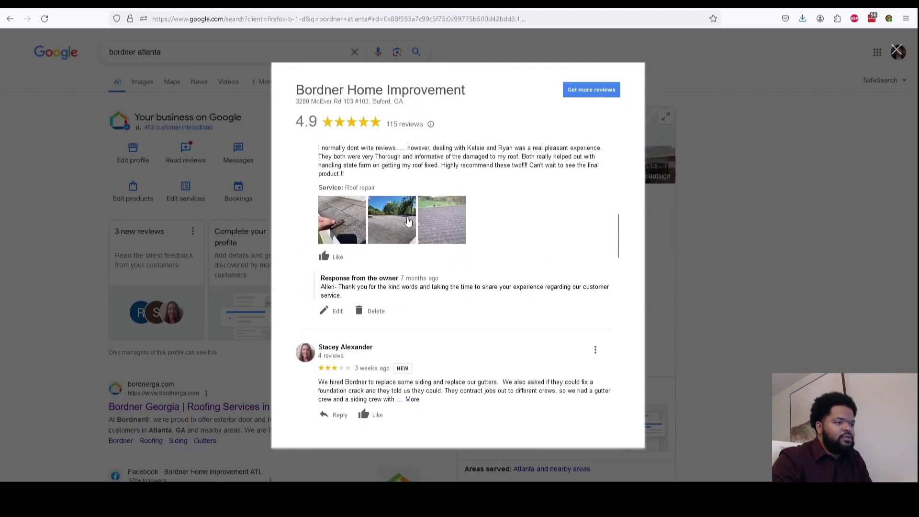
scroll(410, 247, "down", 8)
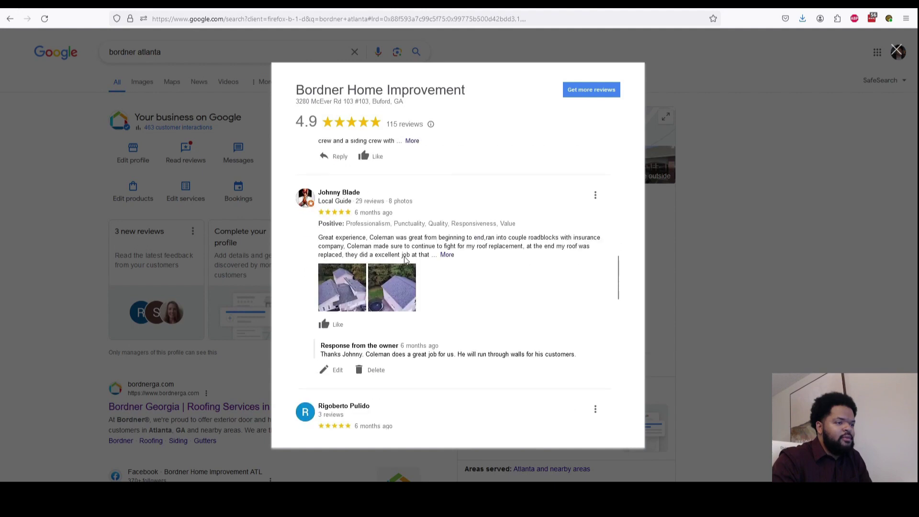
left_click(58, 9)
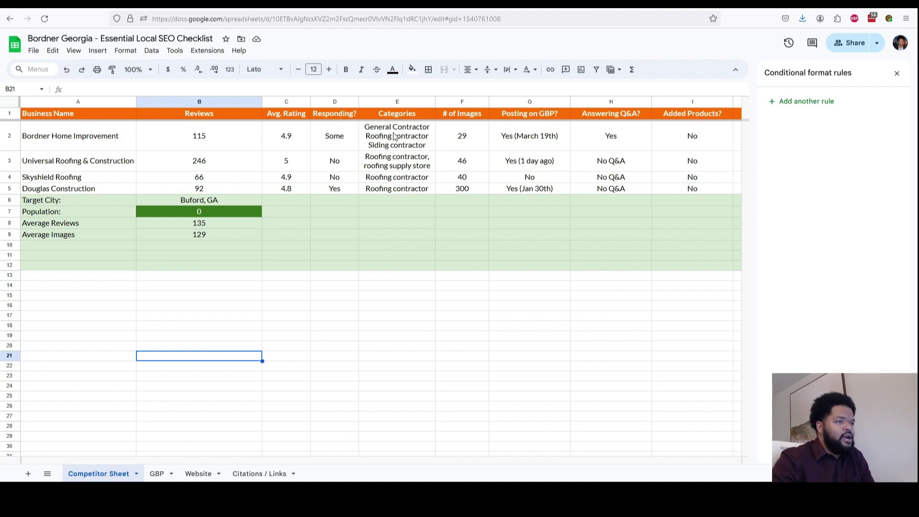
Step: Compare Bordner's Google Business Profile and the Google Maps roofing results with the entries in the Competitor Sheet
left_click(391, 7)
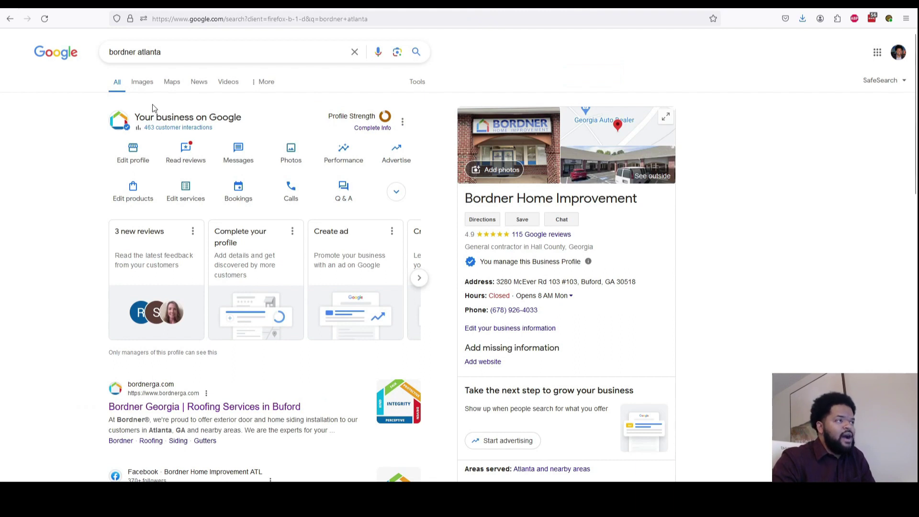
left_click(184, 10)
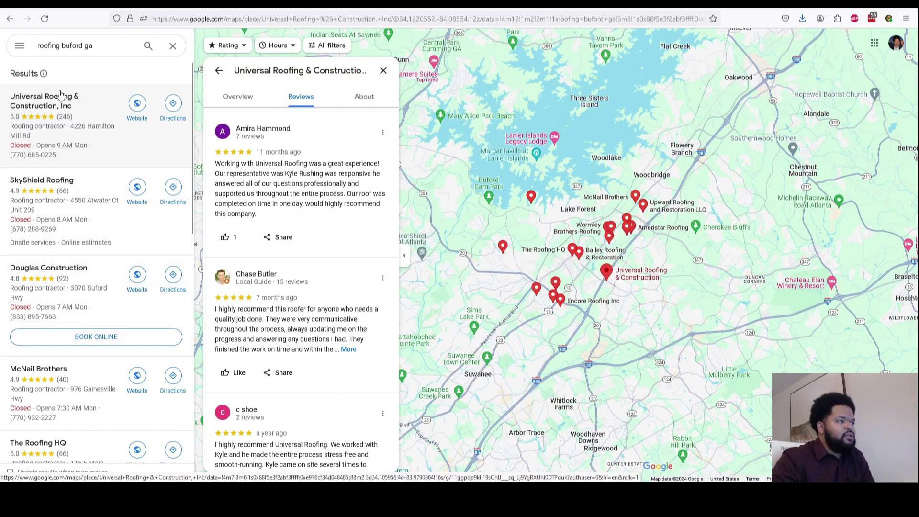
left_click(92, 5)
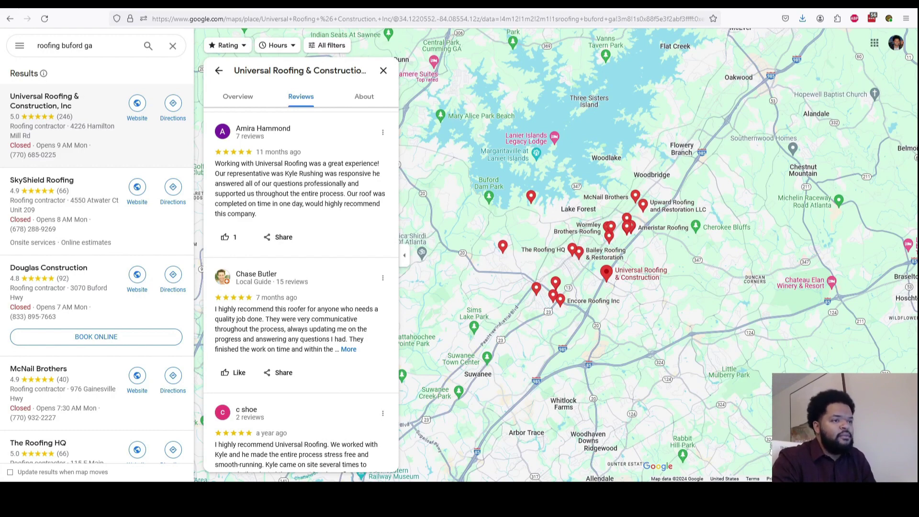
key("ctrl+Tab")
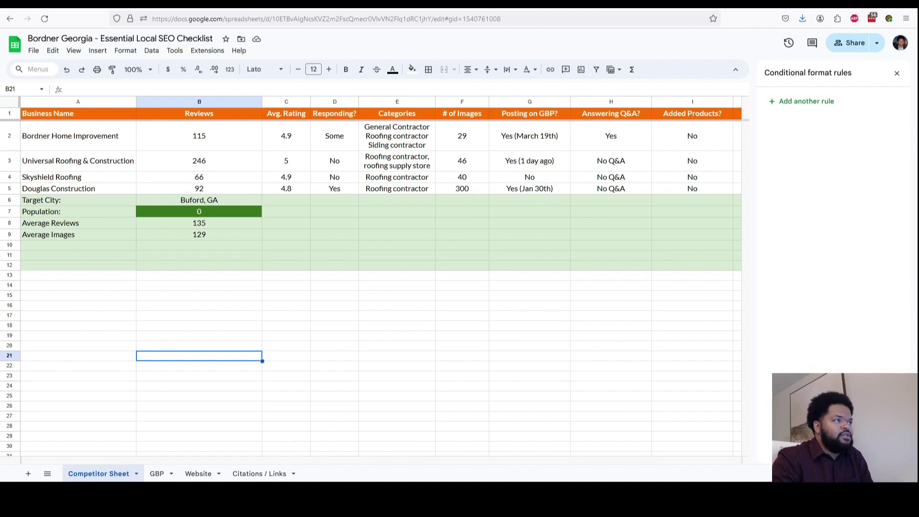
Step: Recheck Universal Roofing & Construction's reviews in Google Maps and open the SkyShield Roofing listing
key("ctrl+shift+Tab")
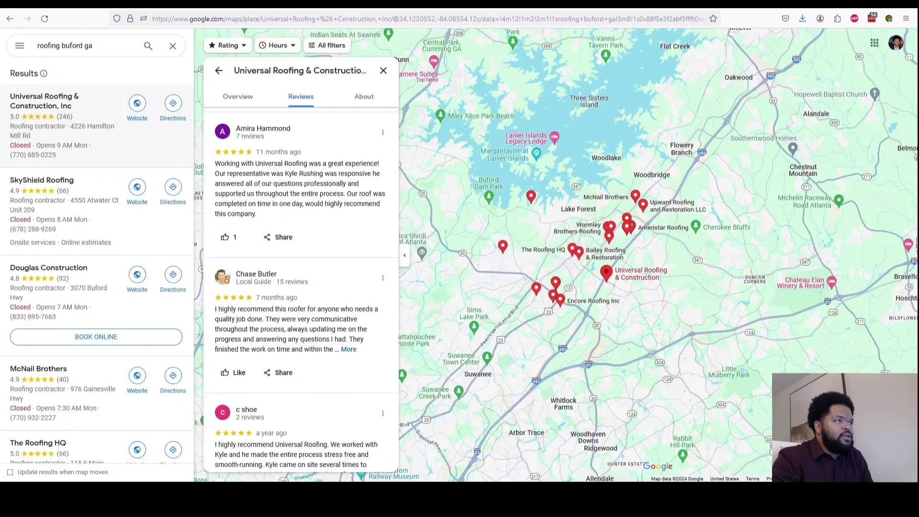
scroll(295, 218, "down", 10)
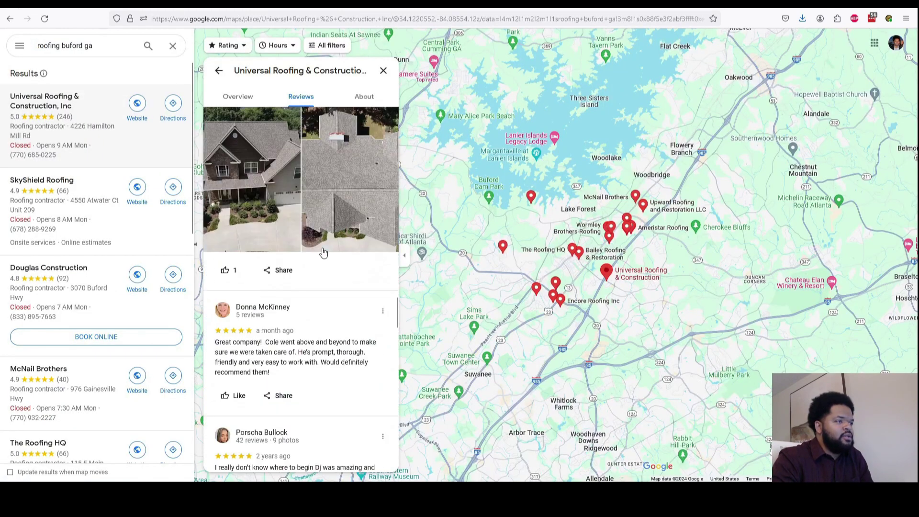
scroll(323, 259, "up", 10)
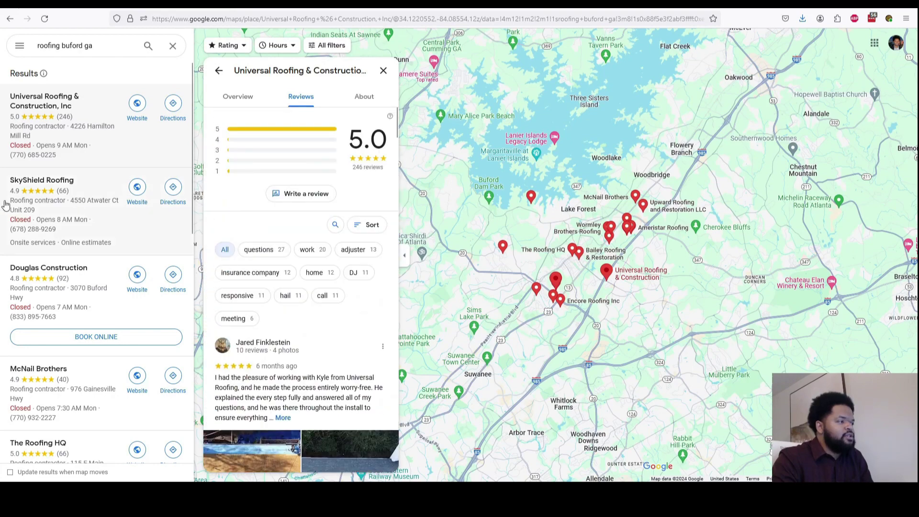
left_click(27, 207)
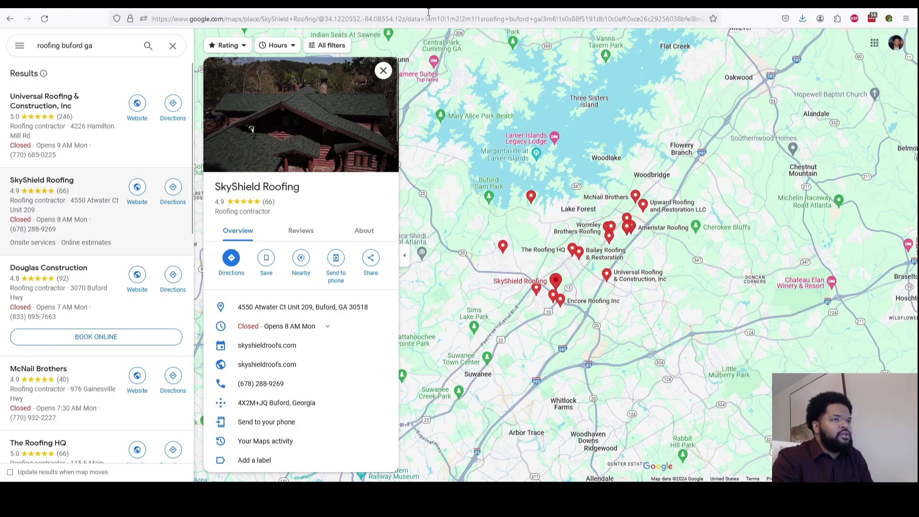
Step: Open Bordner Home Improvement's listing in Google Maps and cross-check it against the Competitor Sheet
left_click(403, 7)
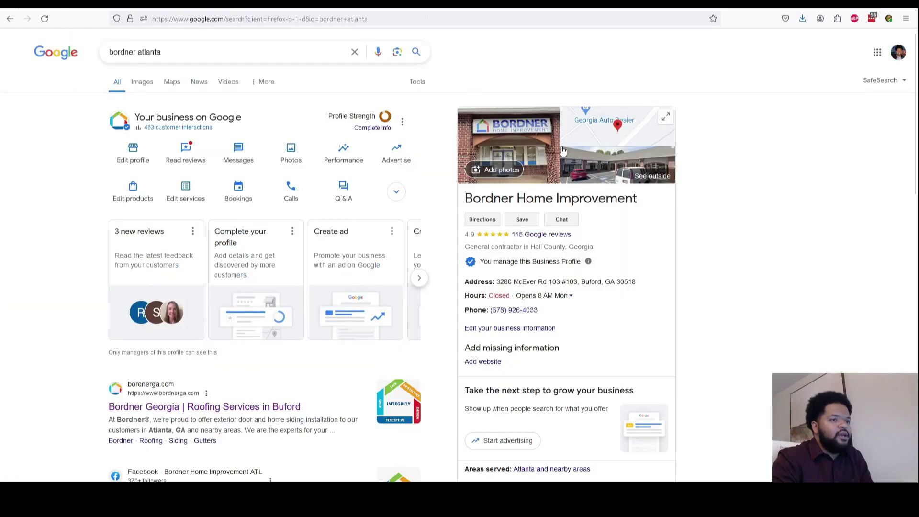
left_click(172, 95)
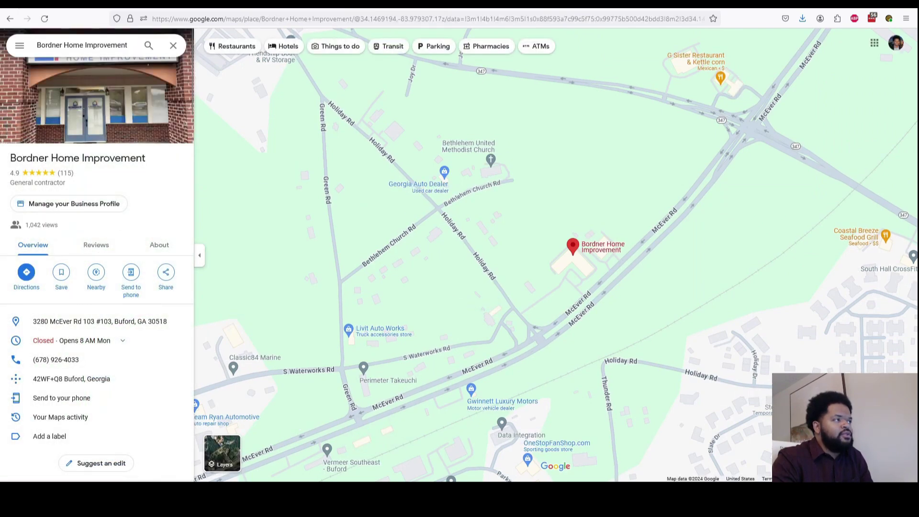
key("ctrl+Tab")
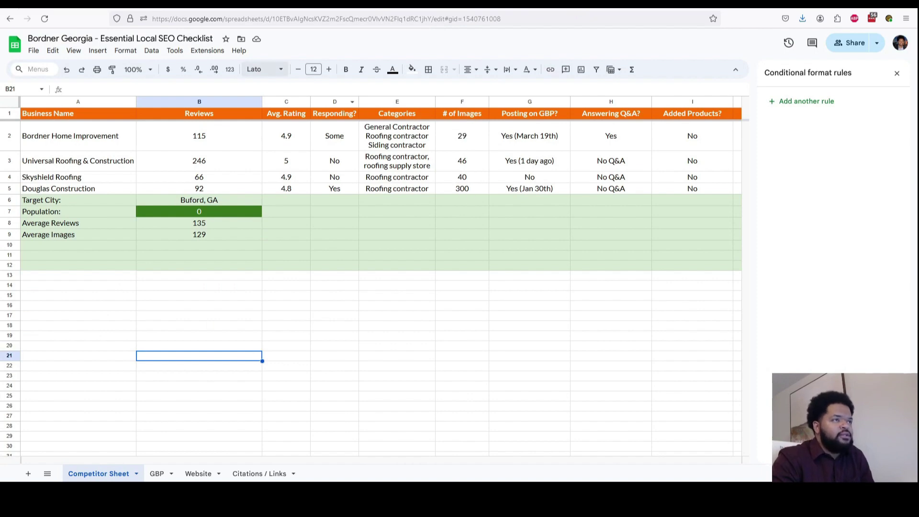
key("ctrl+shift+Tab")
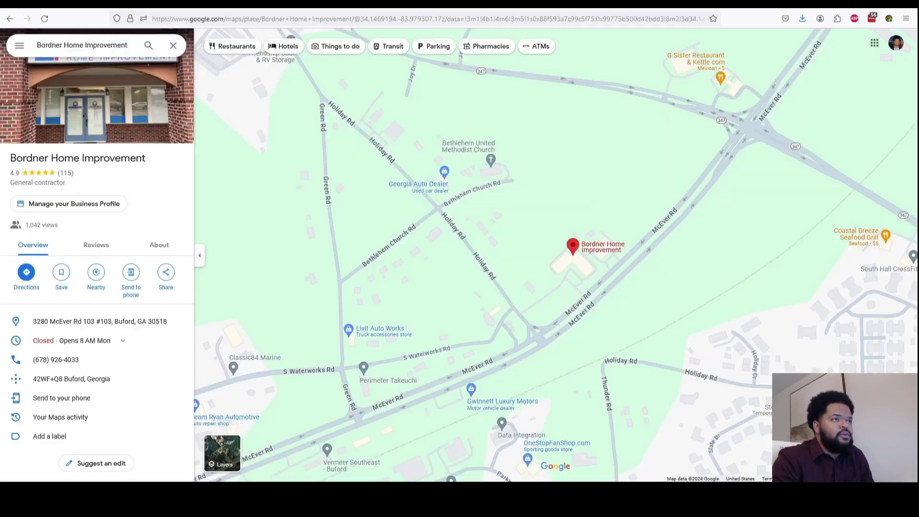
Step: Examine the Q&A, description, posts and social profiles on Bordner's Google search profile, and go back to the Competitor Sheet
key("ctrl+shift+Tab")
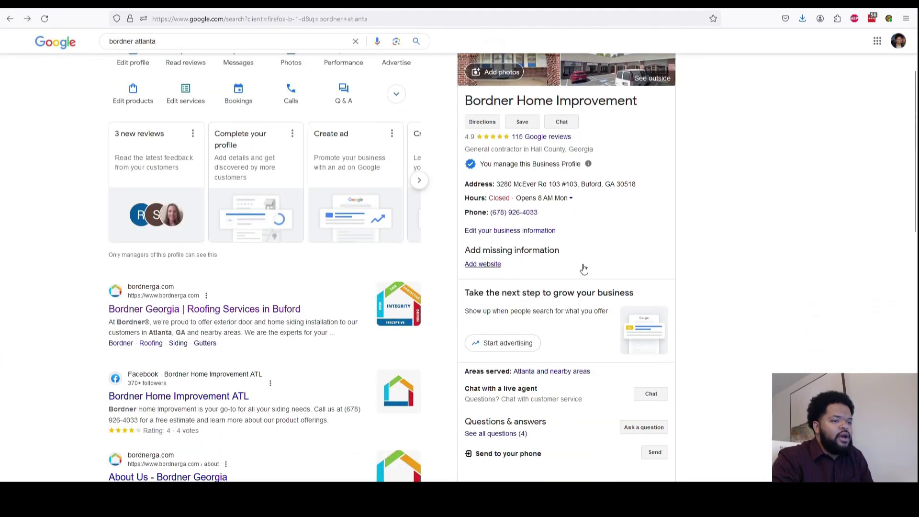
scroll(581, 267, "down", 6)
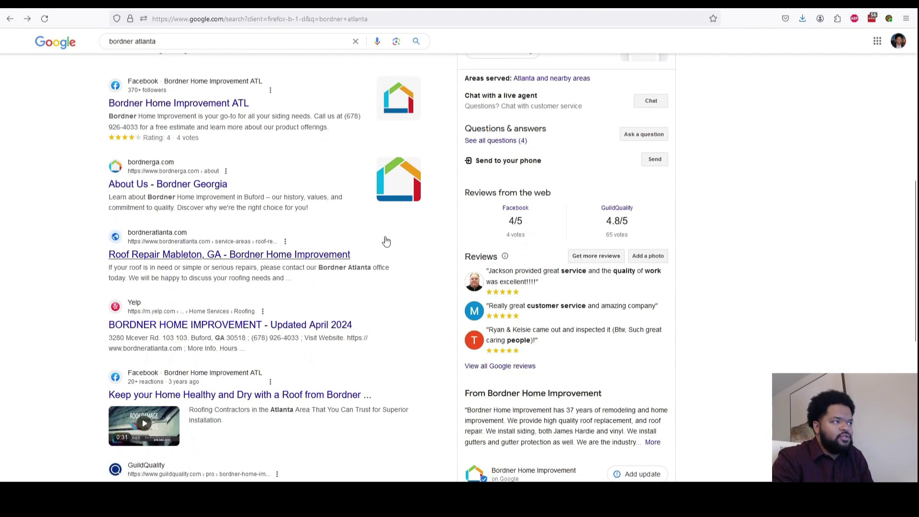
scroll(421, 253, "down", 7)
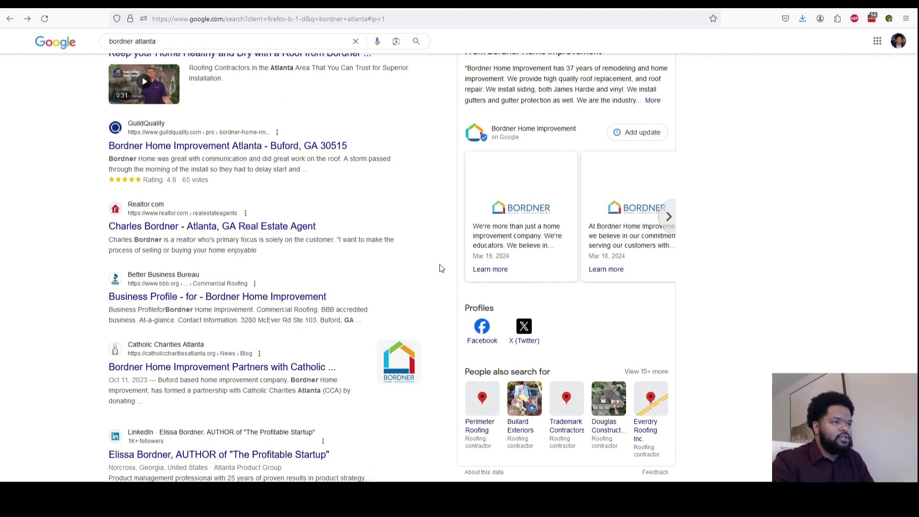
key("ctrl+Tab")
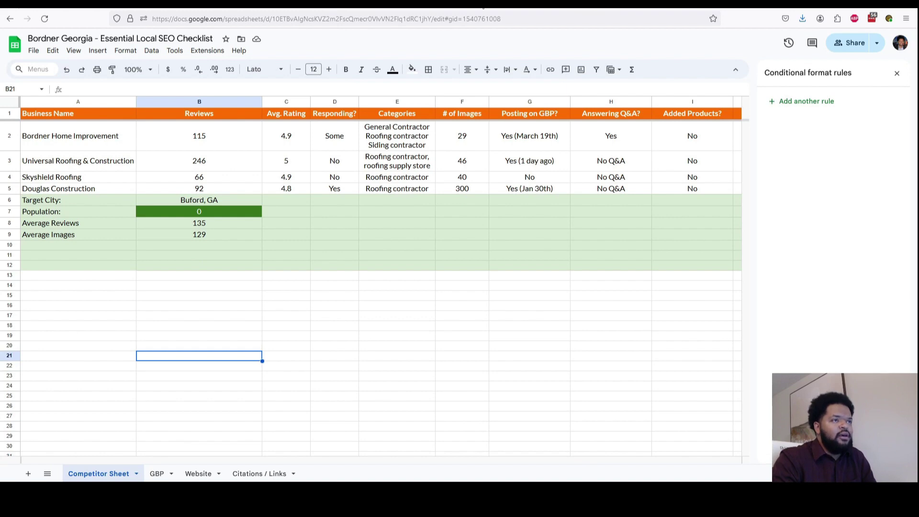
Step: Return to Bordner Home Improvement's Google search profile and read through all its customer questions and owner answers
key("ctrl+shift+Tab")
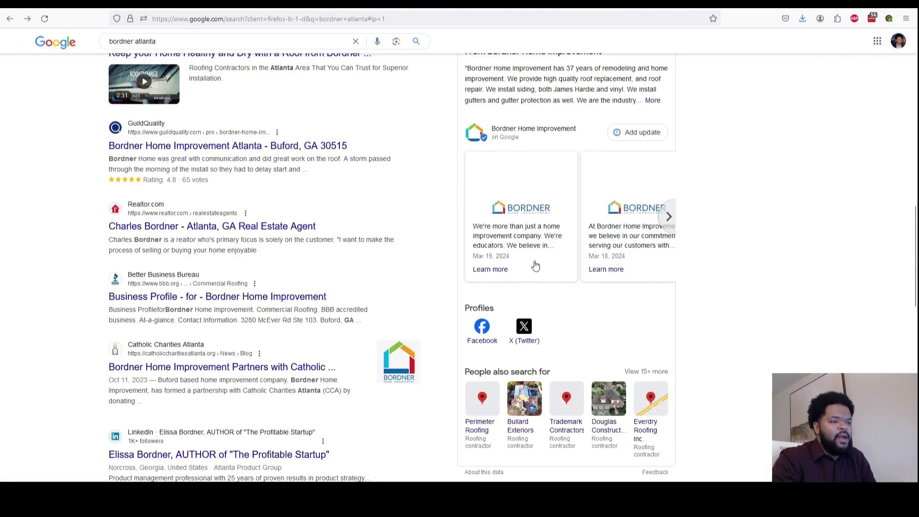
left_click(62, 7)
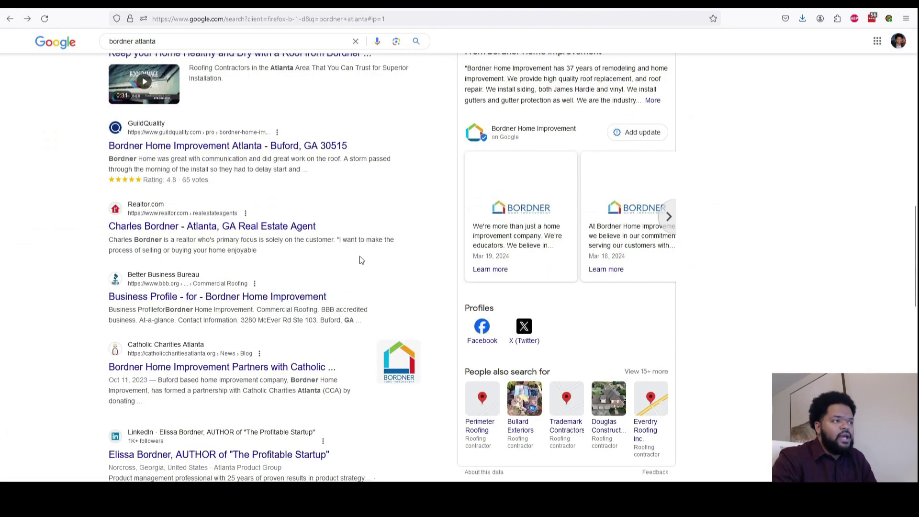
scroll(408, 262, "up", 10)
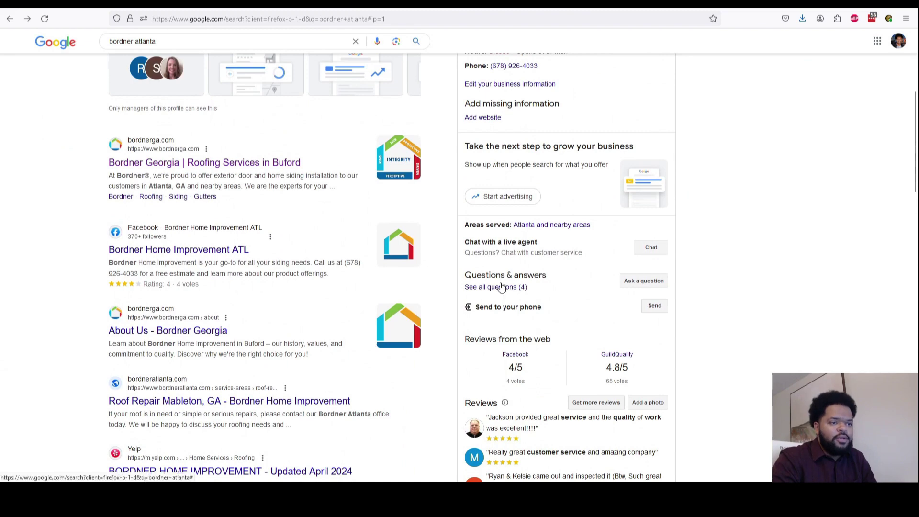
left_click(506, 288)
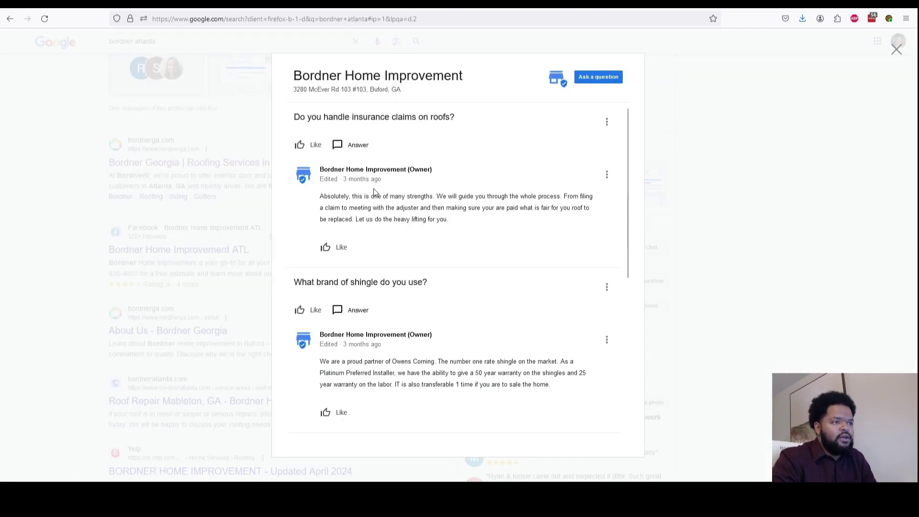
scroll(389, 192, "down", 5)
scroll(396, 242, "down", 2)
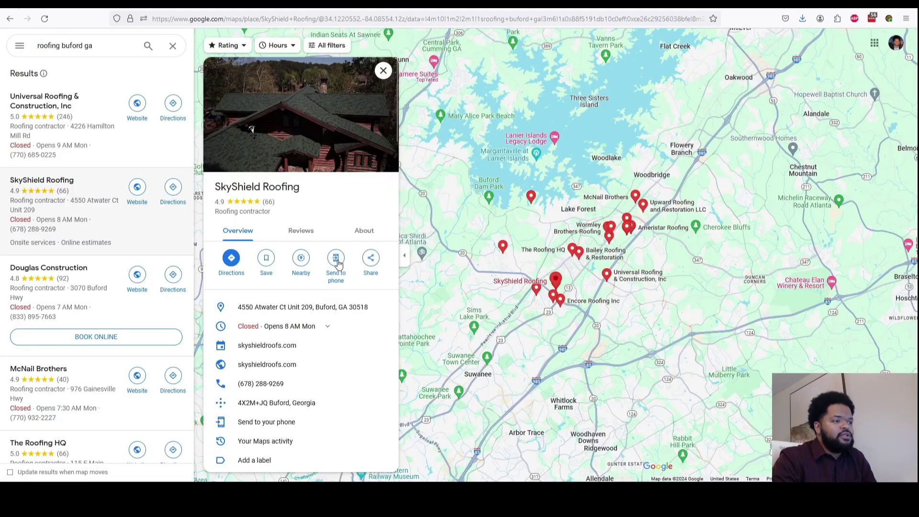
Step: Inspect SkyShield Roofing's Google Maps listing for a questions and answers section
scroll(338, 258, "down", 15)
scroll(338, 259, "down", 3)
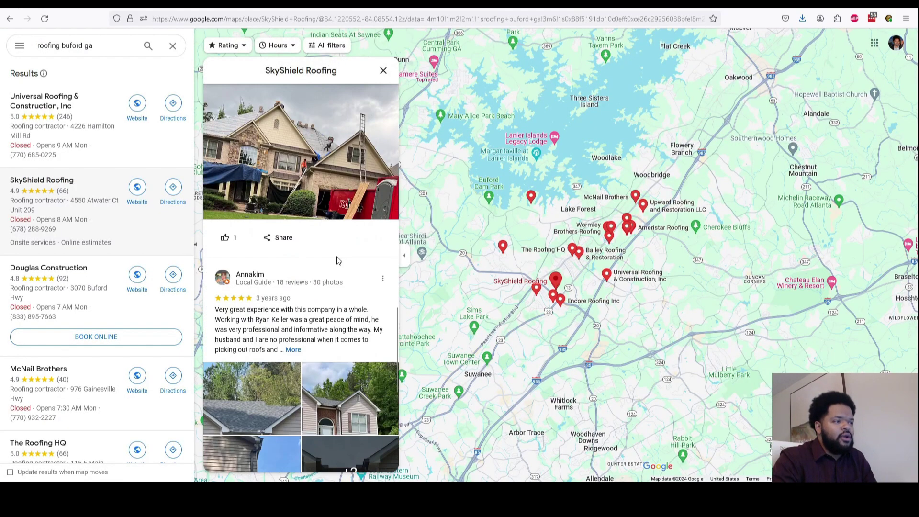
scroll(338, 258, "up", 10)
scroll(337, 256, "down", 3)
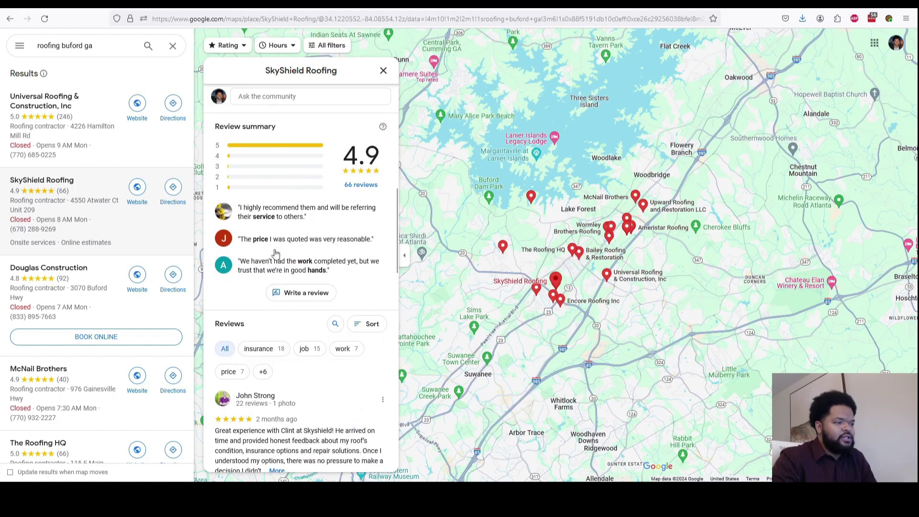
scroll(290, 370, "up", 10)
Step: Inspect Universal Roofing & Construction's Google Maps listing for Q&A and owner posts, and go back to the Competitor Sheet
left_click(75, 147)
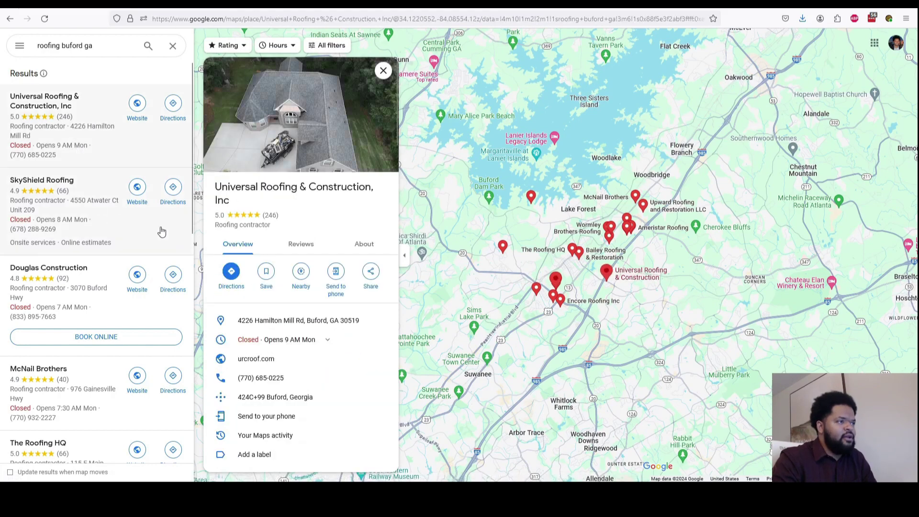
scroll(312, 282, "down", 10)
scroll(312, 282, "down", 5)
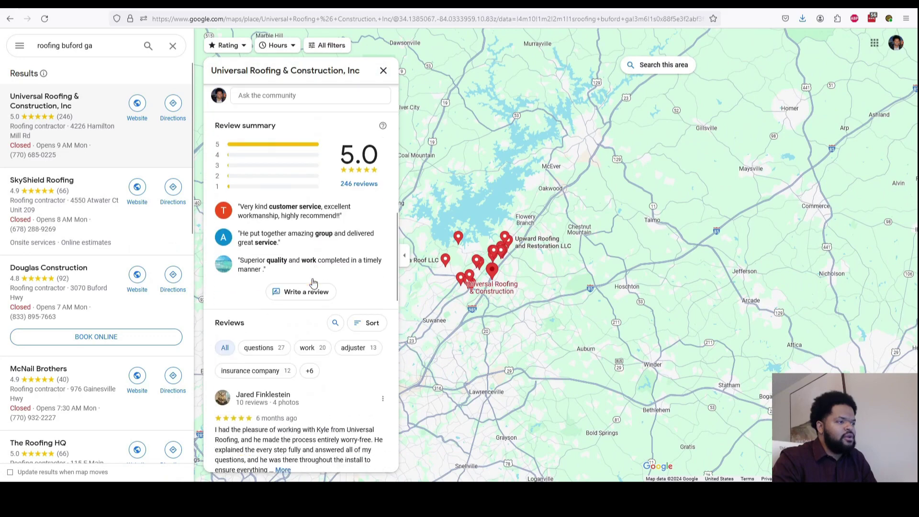
scroll(307, 268, "up", 10)
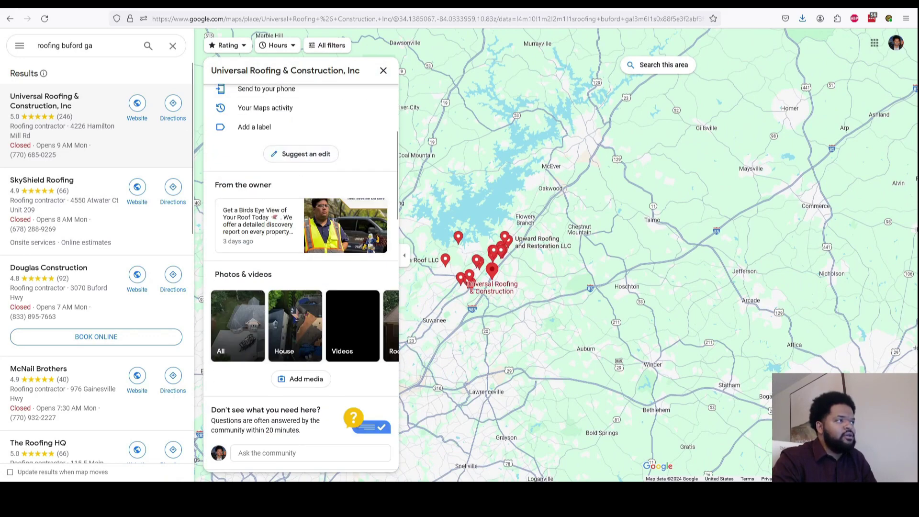
key("ctrl+Tab")
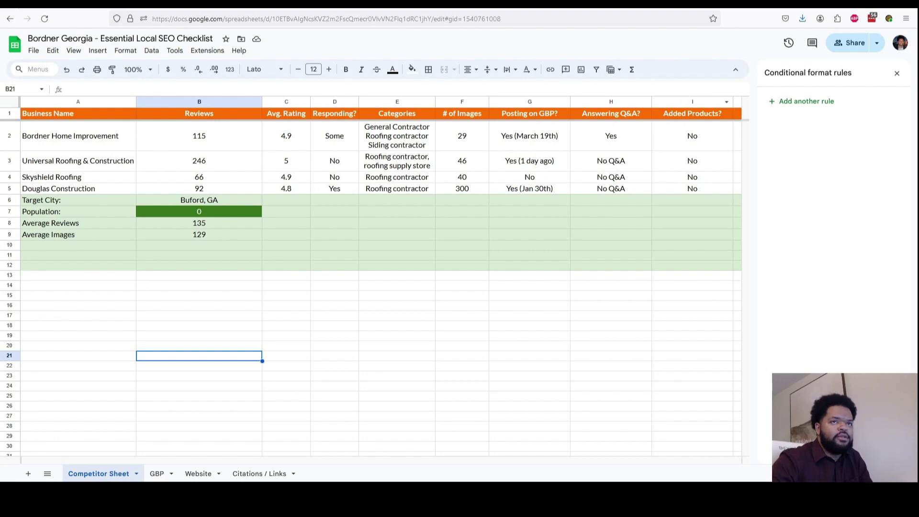
Step: Examine Cougar Painting's Google profile products, including the Overland Park Commercial Painting description, and return to the Competitor Sheet
key("ctrl+Tab")
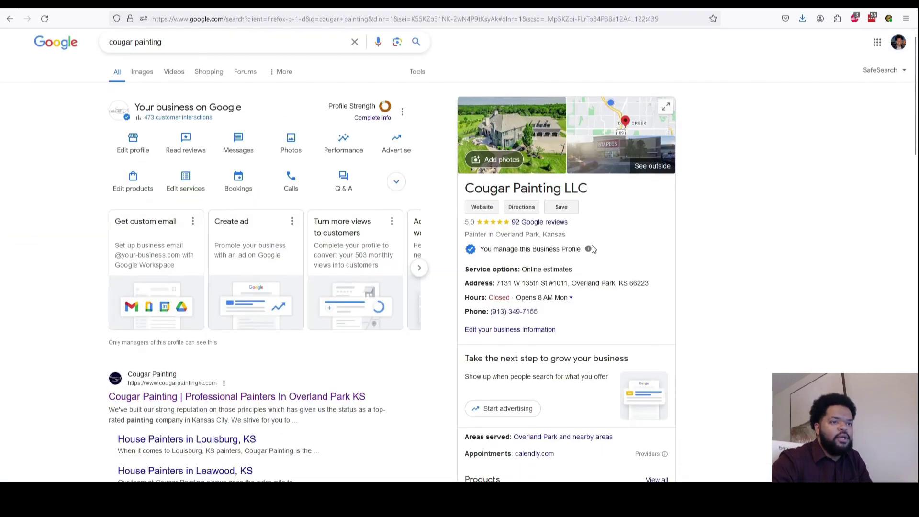
scroll(659, 134, "down", 5)
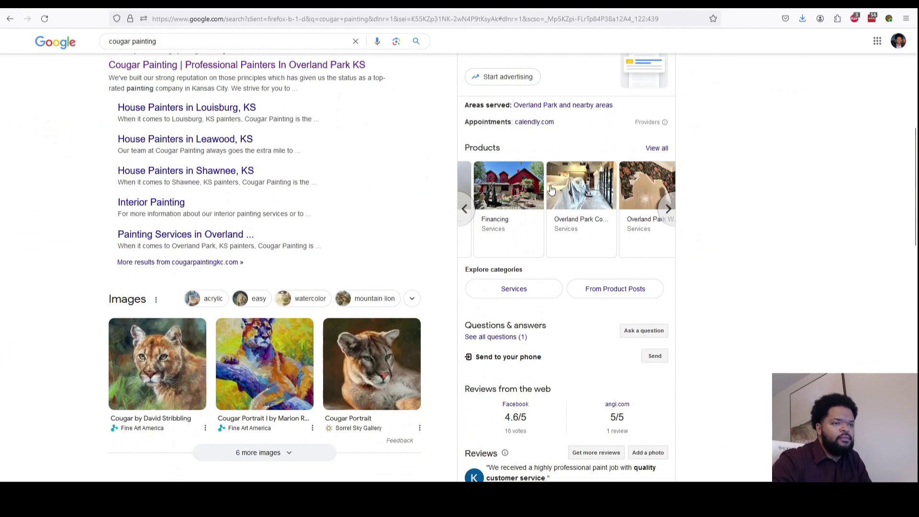
left_click(568, 199)
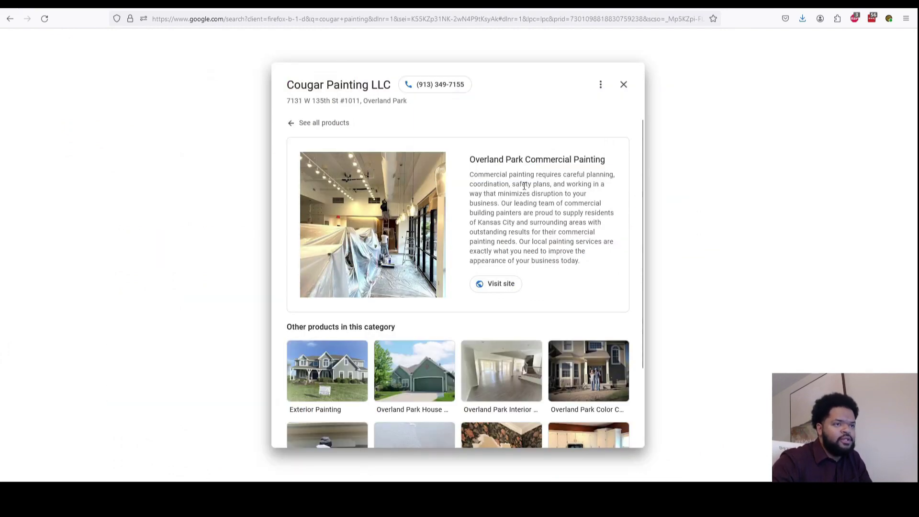
left_click_drag(471, 175, 577, 262)
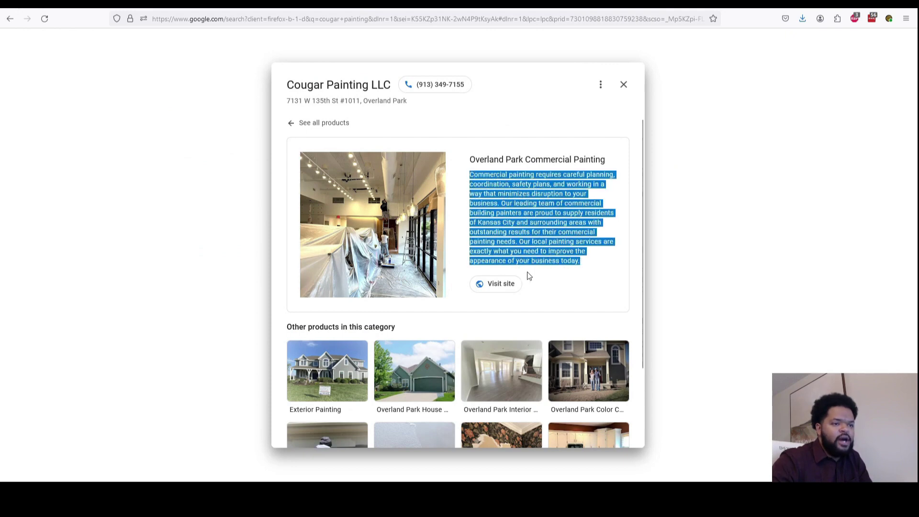
left_click(545, 252)
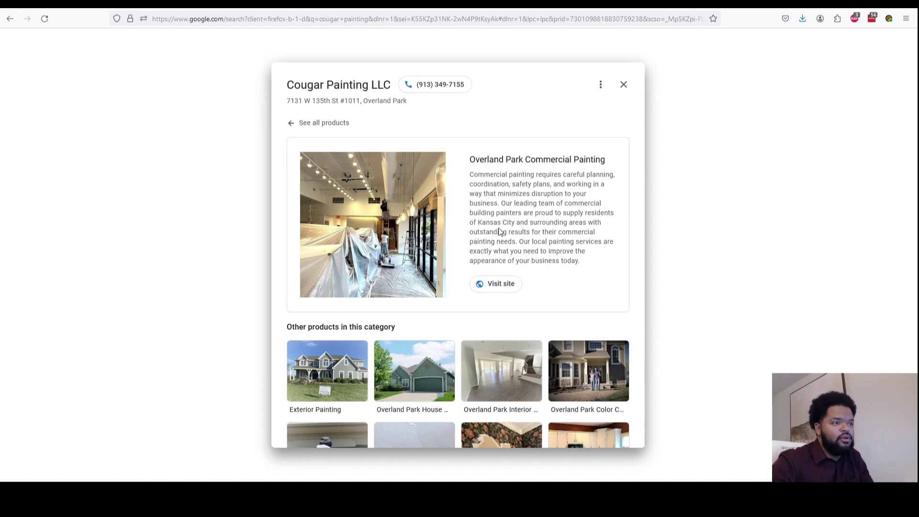
left_click(623, 86)
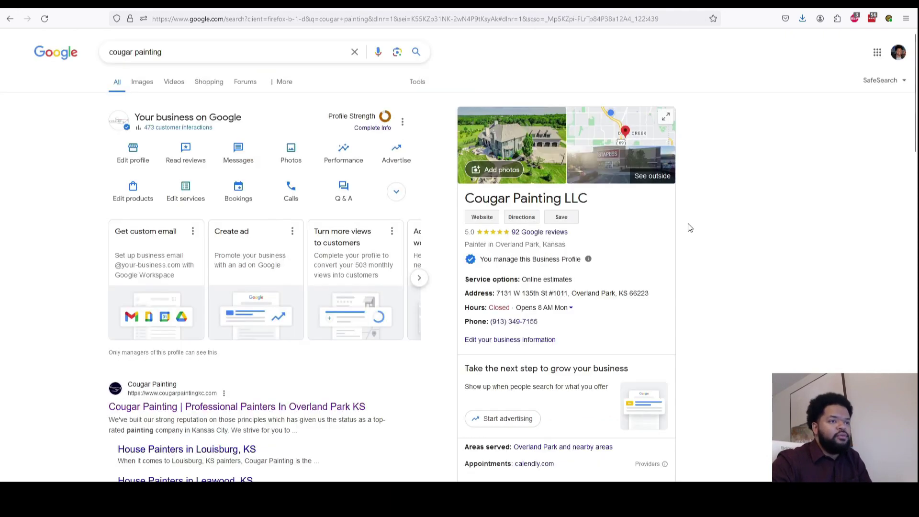
scroll(700, 236, "down", 3)
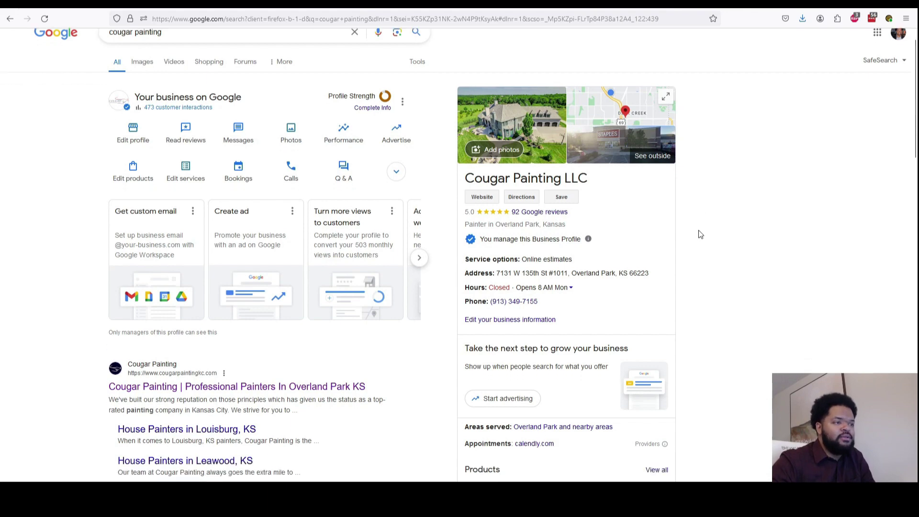
key("ctrl+Tab")
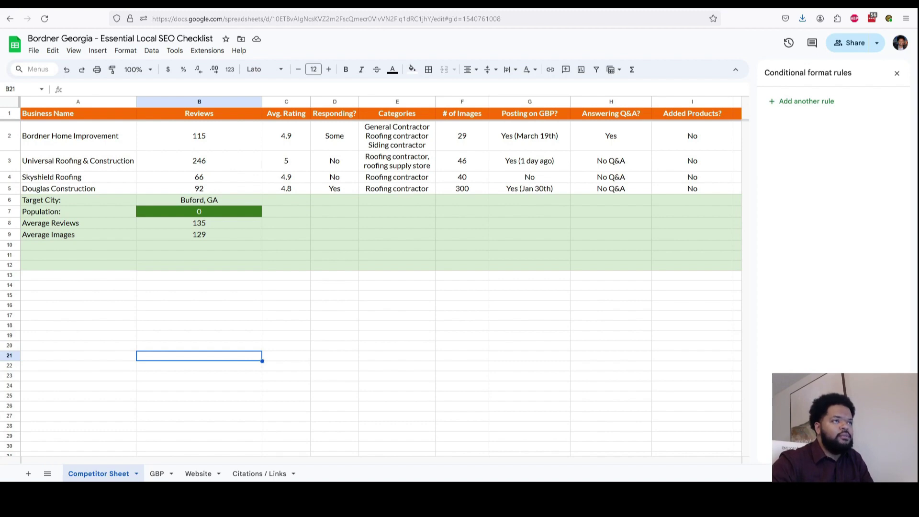
Step: Highlight the city and state in the address on Bordner's Google profile and compare them with the Competitor Sheet's target city
key("ctrl+Tab")
left_click(628, 247)
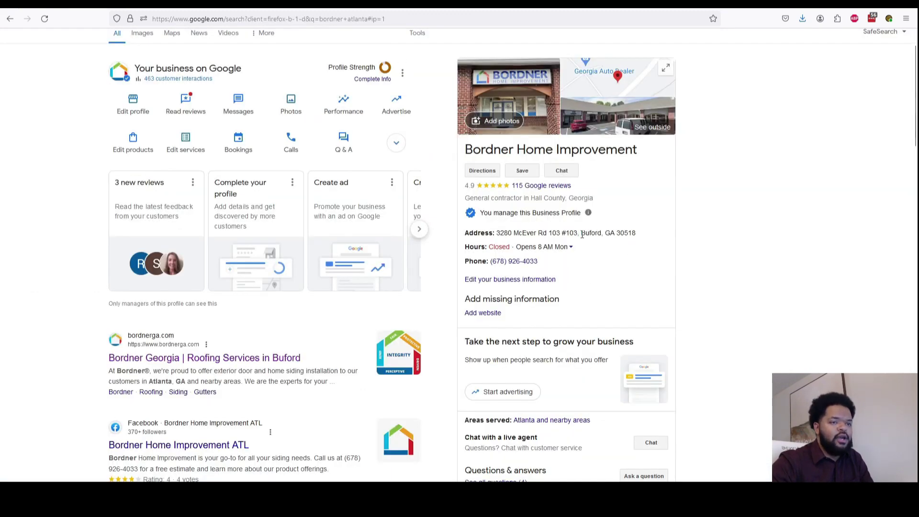
left_click_drag(582, 234, 616, 237)
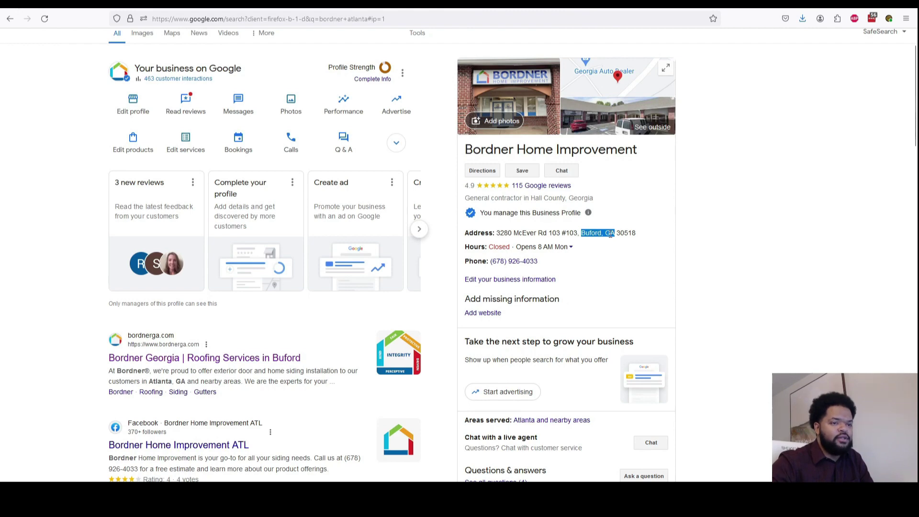
key("ctrl+Tab")
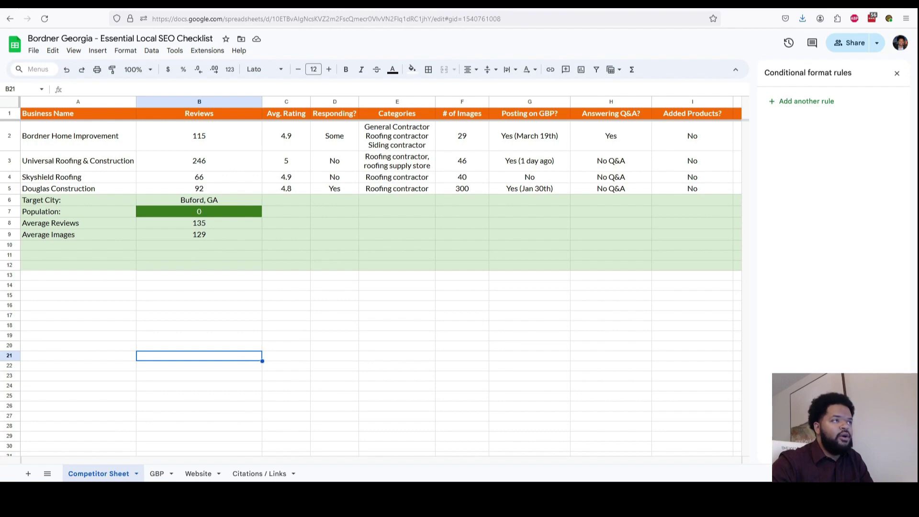
Step: Search Google for the highlighted Buford, GA and refine the query to "buford ga population"
key("ctrl+shift+Tab")
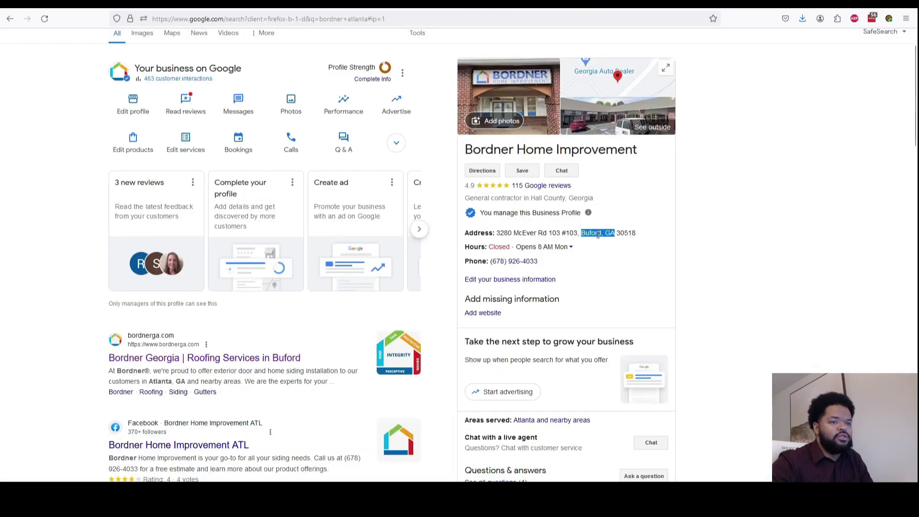
key("ctrl+Tab")
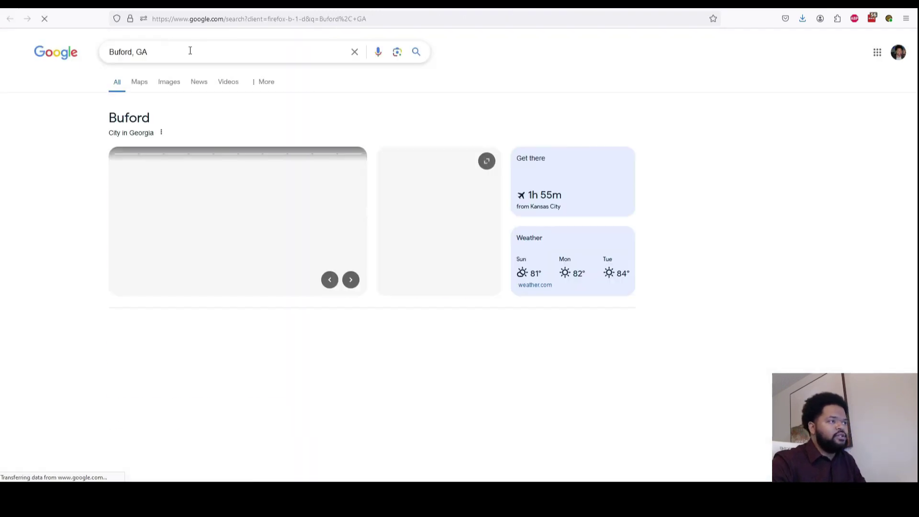
left_click(189, 52)
type("pop")
left_click(151, 102)
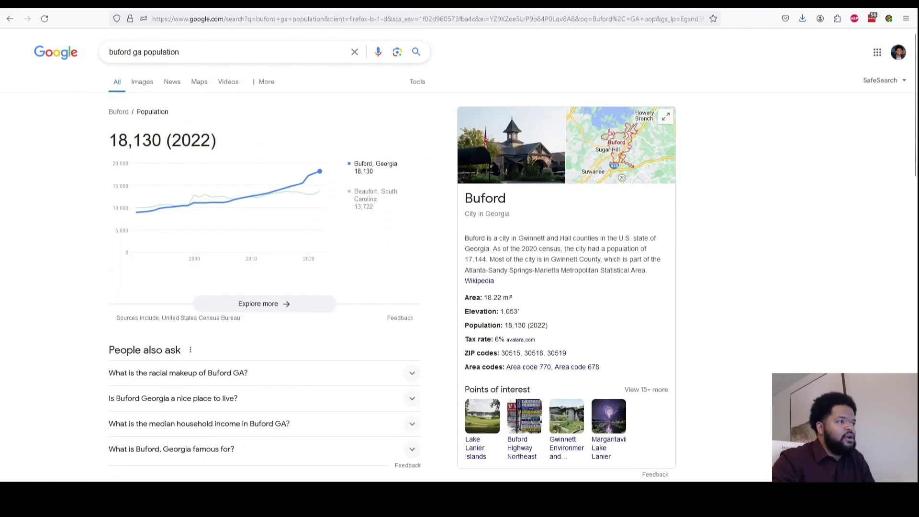
Step: Enter 18,130 as the population in the Competitor Sheet and display that cell's conditional format rules
key("ctrl+shift+Tab")
left_click(213, 209)
type("18,130")
left_click(273, 224)
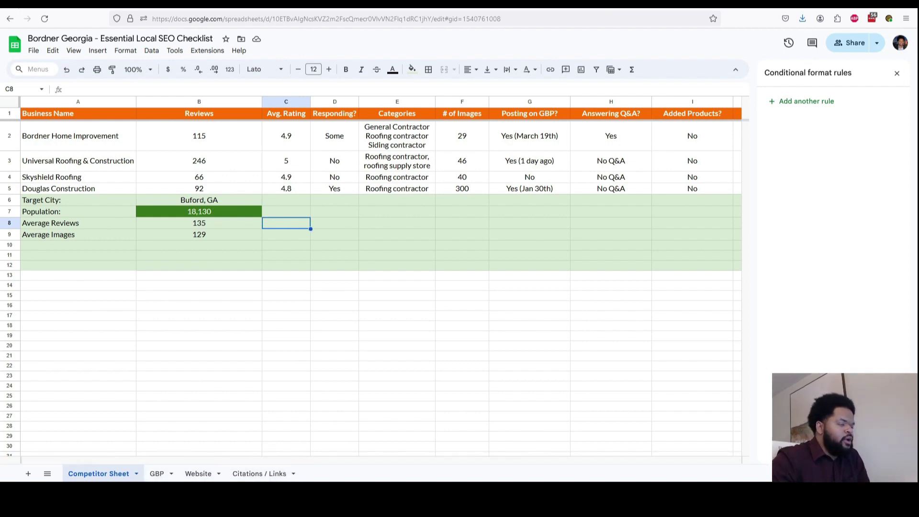
left_click(181, 211)
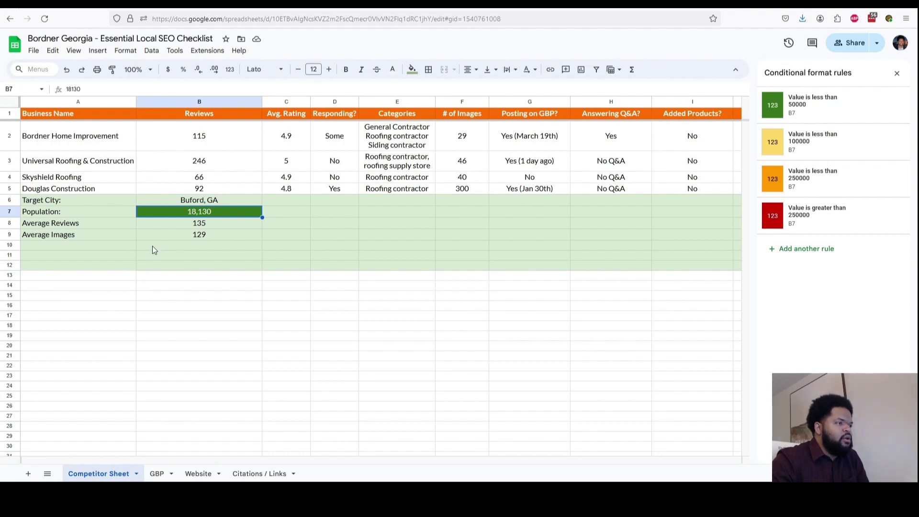
Step: Mark the Fill out Competitor Sheet task as done in the GBP checklist
left_click(157, 473)
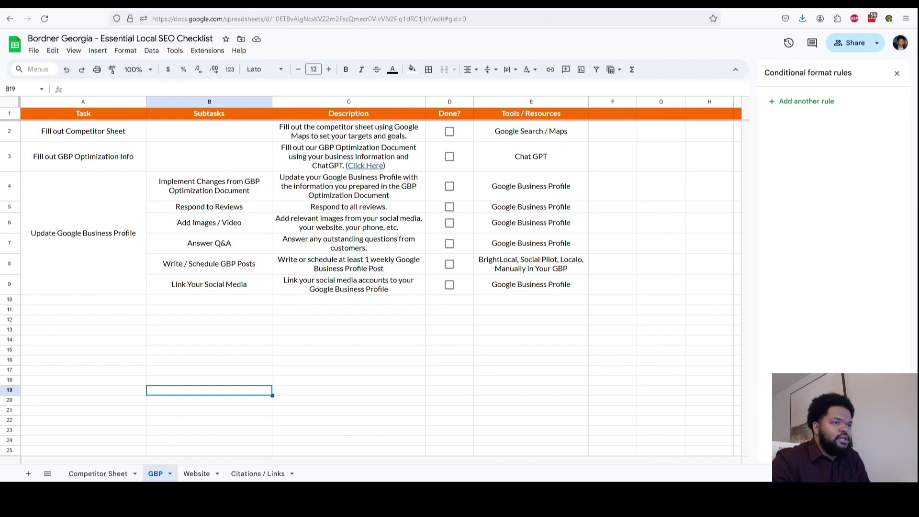
left_click(449, 131)
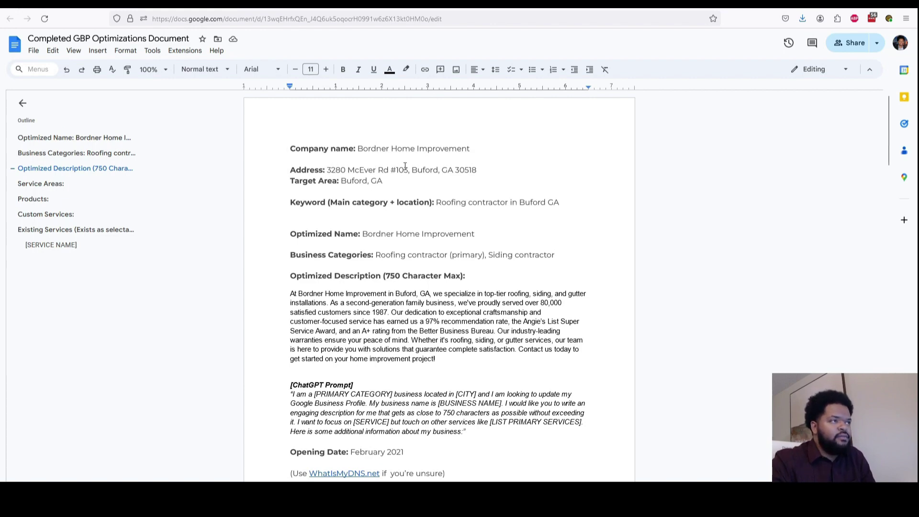
Step: Go back to Bordner's Google profile and compare its general contractor category and county with the city in its address
key("ctrl+Tab")
left_click(676, 236)
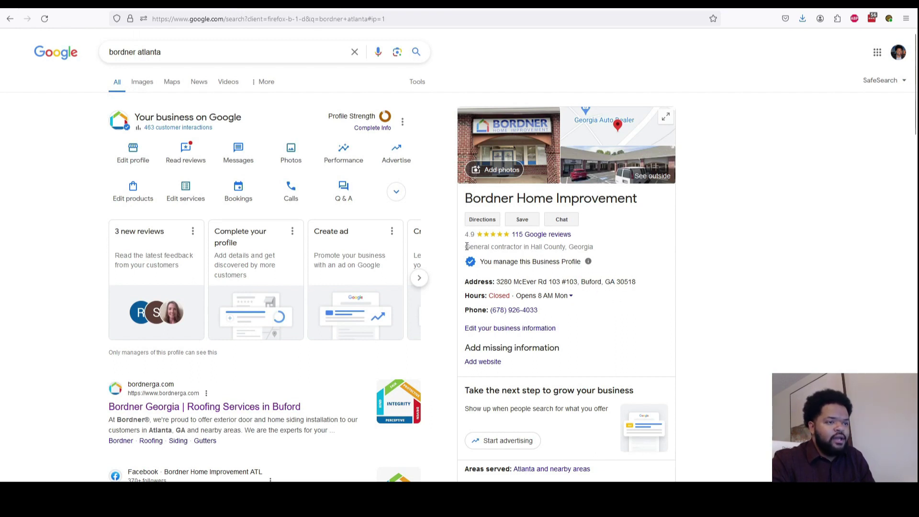
left_click_drag(467, 246, 596, 249)
left_click(596, 249)
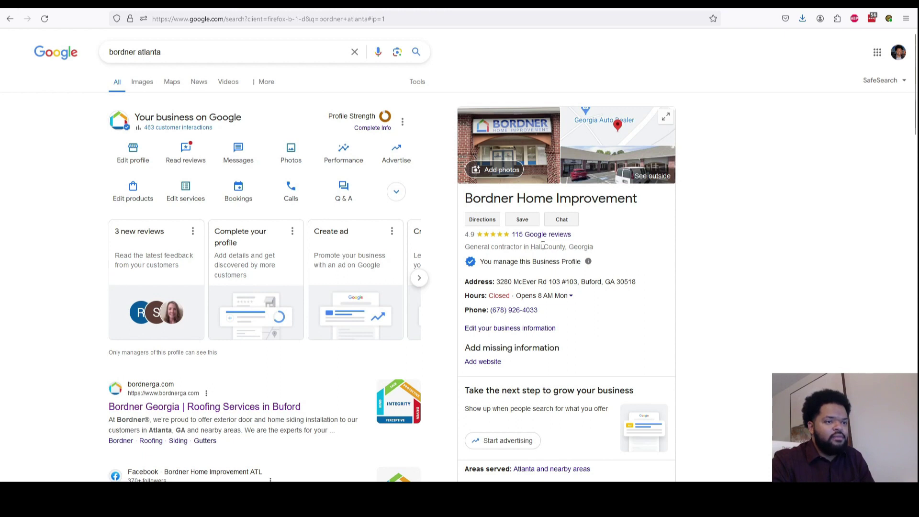
left_click_drag(581, 281, 615, 283)
left_click_drag(593, 247, 531, 247)
left_click(532, 249)
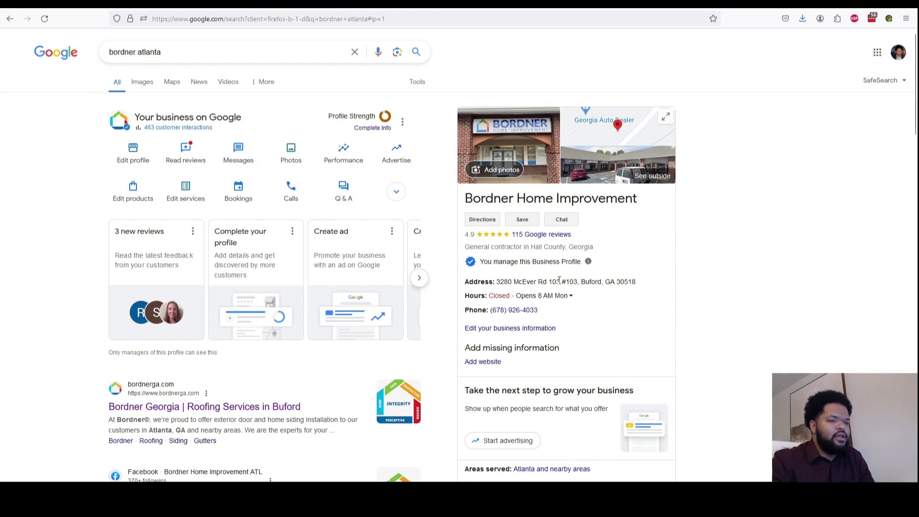
left_click_drag(560, 282, 550, 283)
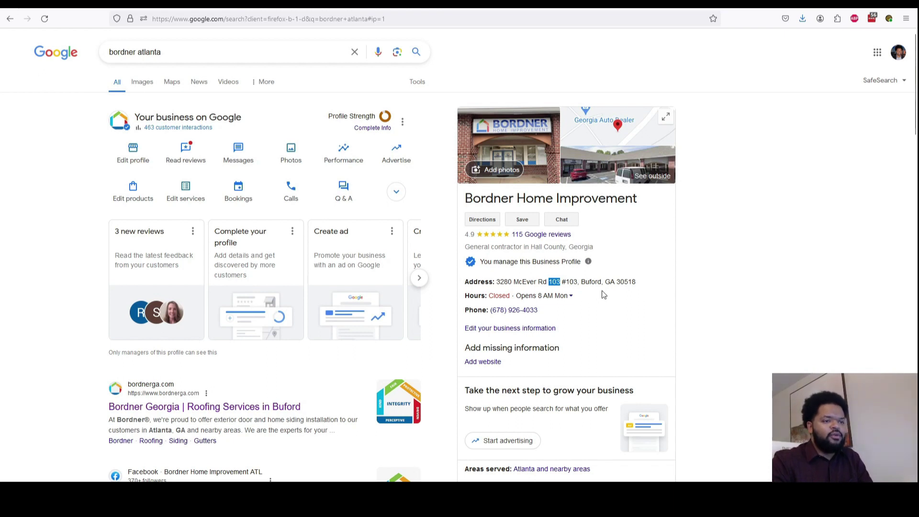
left_click(555, 281)
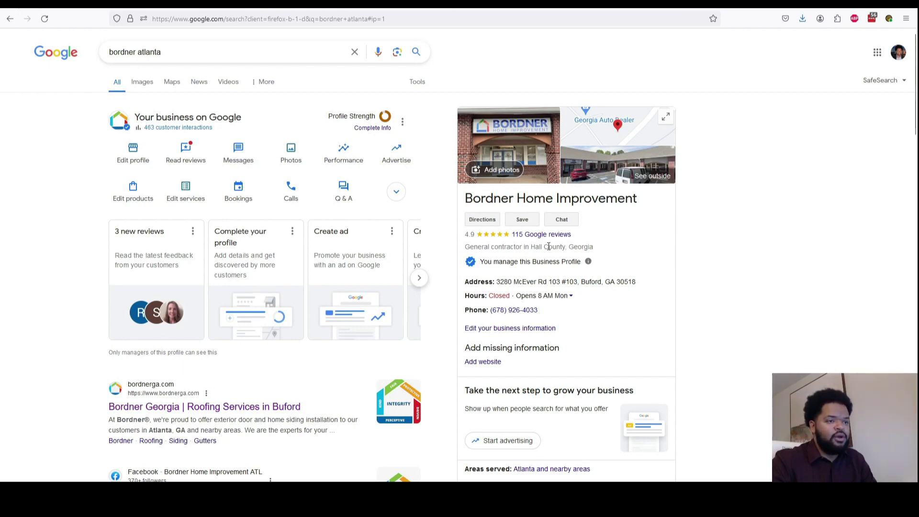
key("ctrl+Tab")
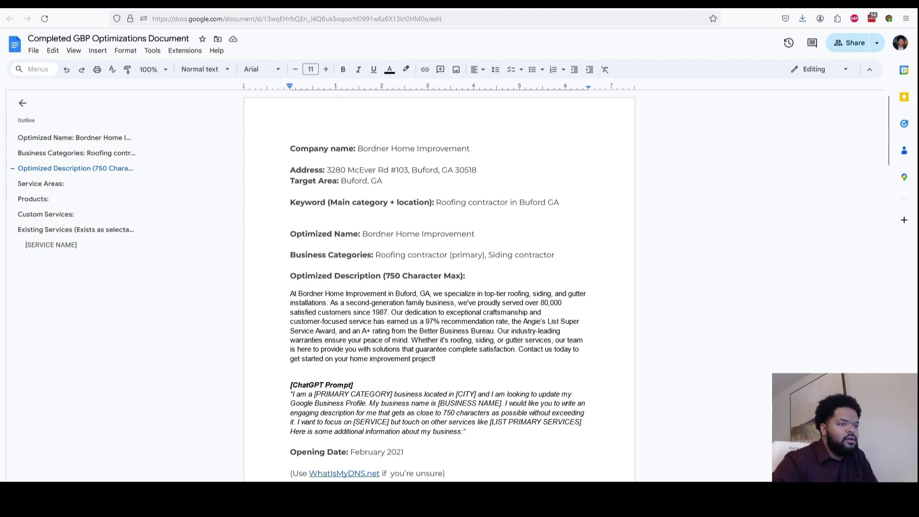
Step: Highlight the main keyword Roofing contractor in Buford GA and go on to the ChatGPT prompt under the optimized description
left_click_drag(436, 203, 559, 203)
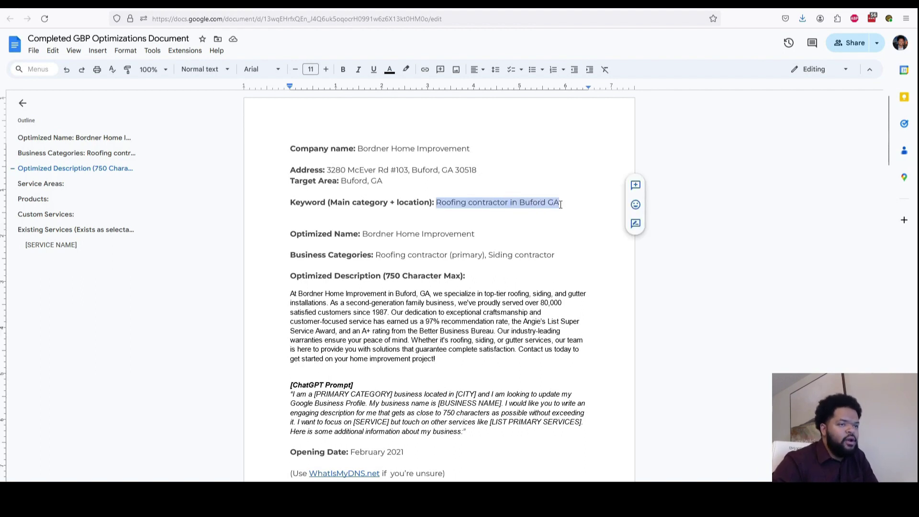
left_click(545, 203)
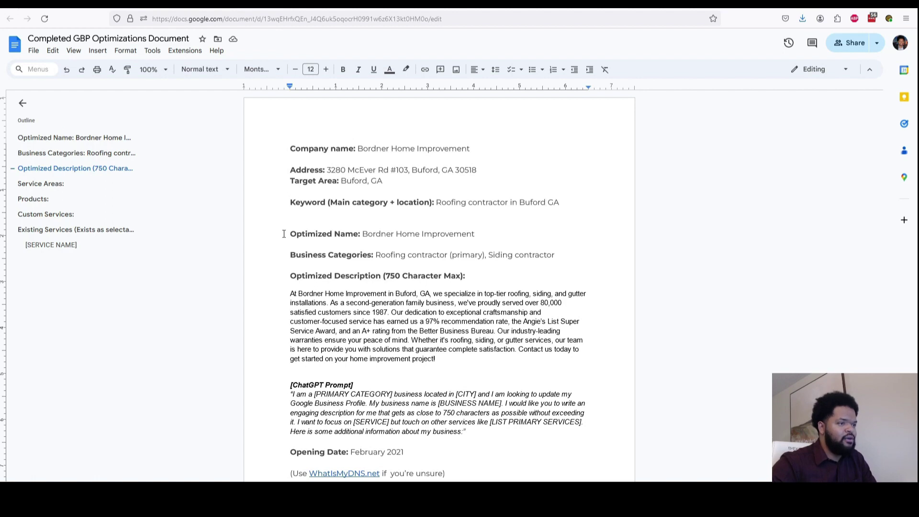
scroll(319, 253, "down", 3)
left_click(319, 252)
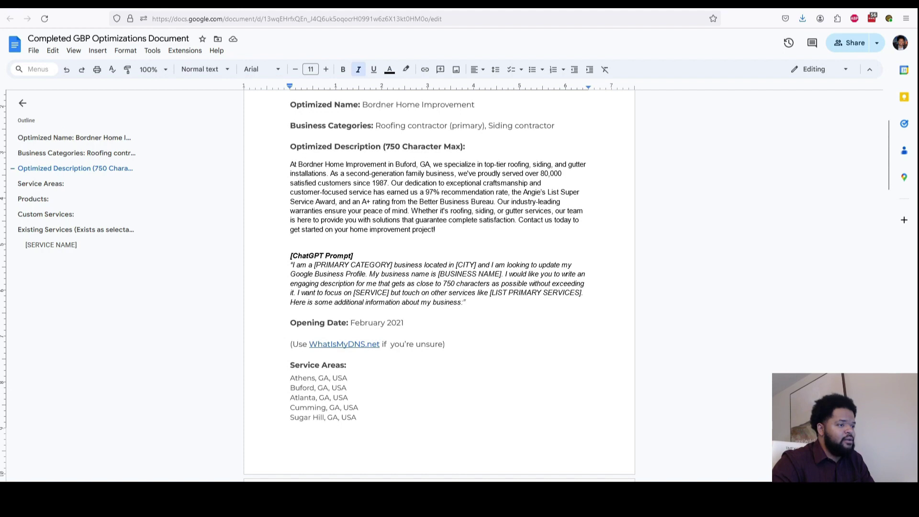
Step: Copy the description prompt from the document into a new ChatGPT message and add a blank line below it for the business information
left_click_drag(290, 264, 466, 303)
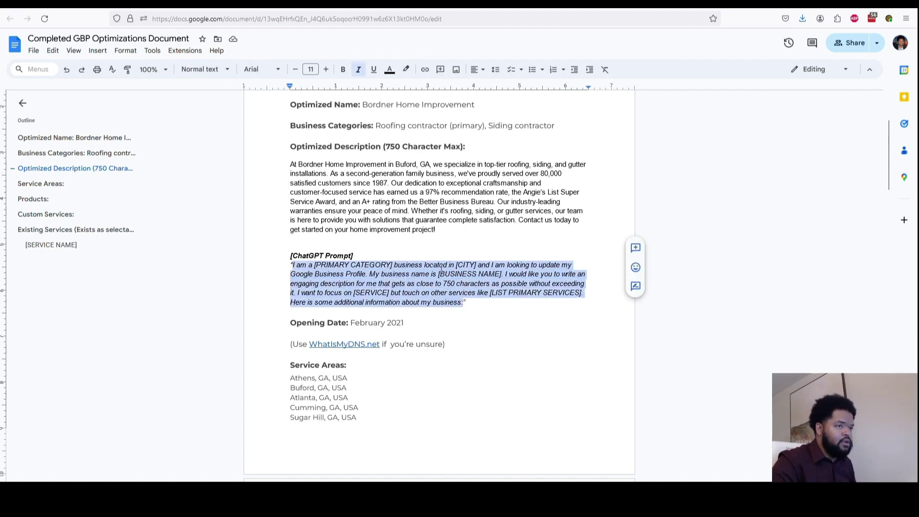
key("ctrl+c")
key("ctrl+Tab")
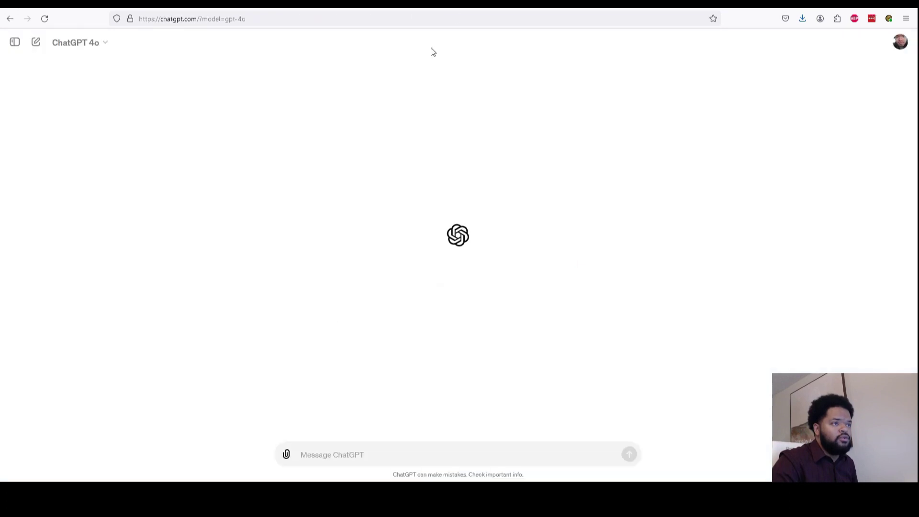
left_click(346, 453)
key("ctrl+v")
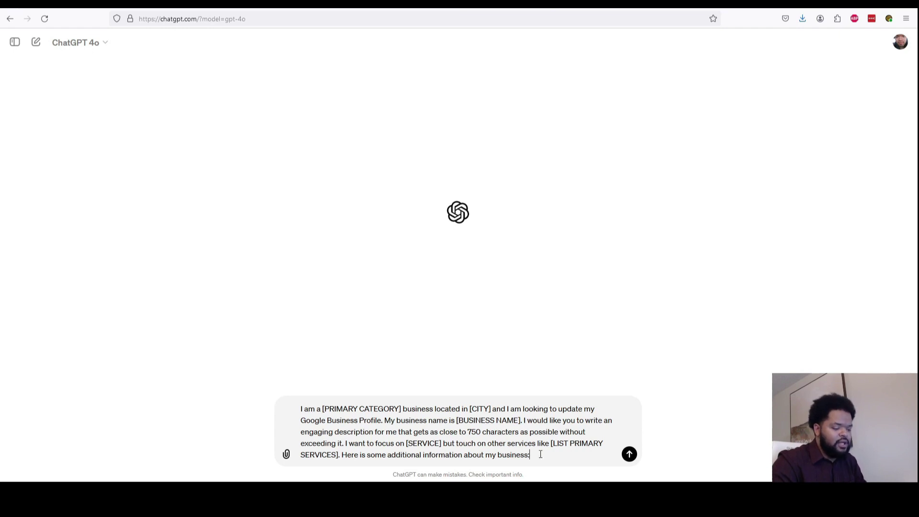
key("shift+Return")
key("shift+Return")
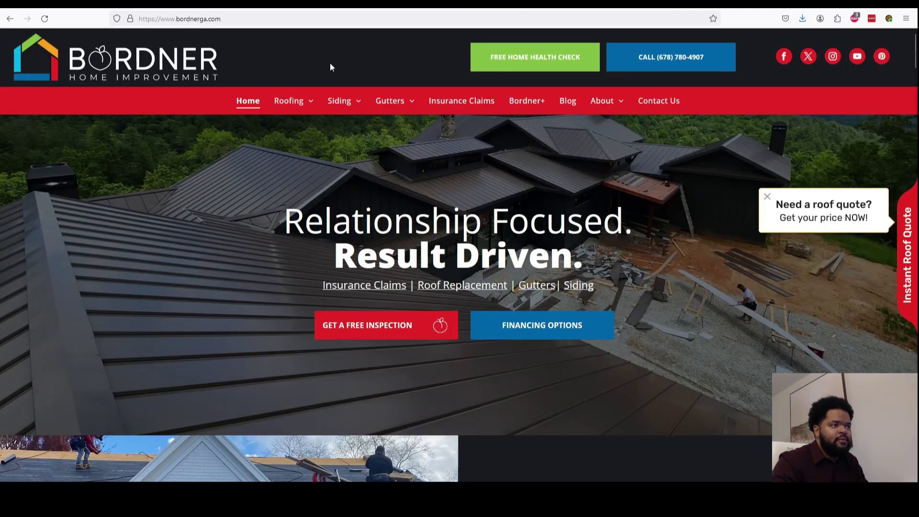
Step: Copy the Who We Are text from the About page of Bordner's website into the ChatGPT prompt and submit it
left_click(602, 102)
scroll(602, 144, "down", 4)
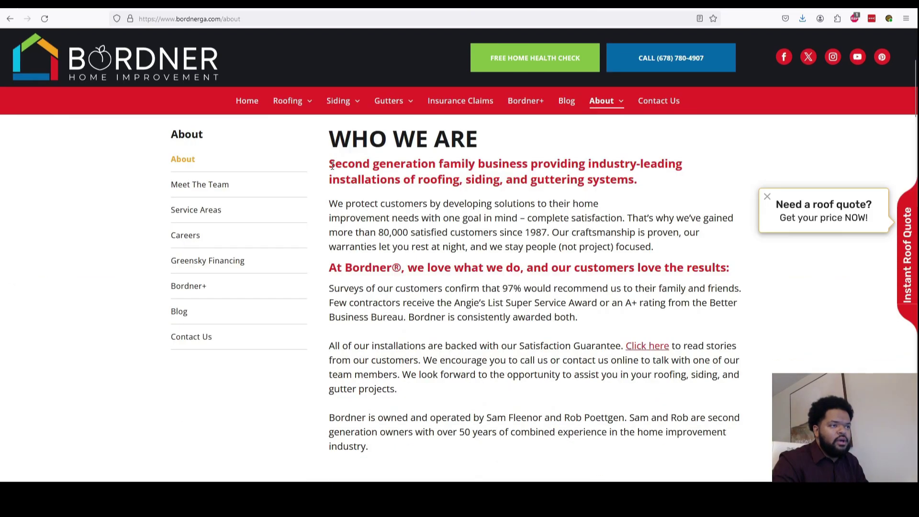
left_click_drag(329, 164, 388, 437)
key("ctrl+Tab")
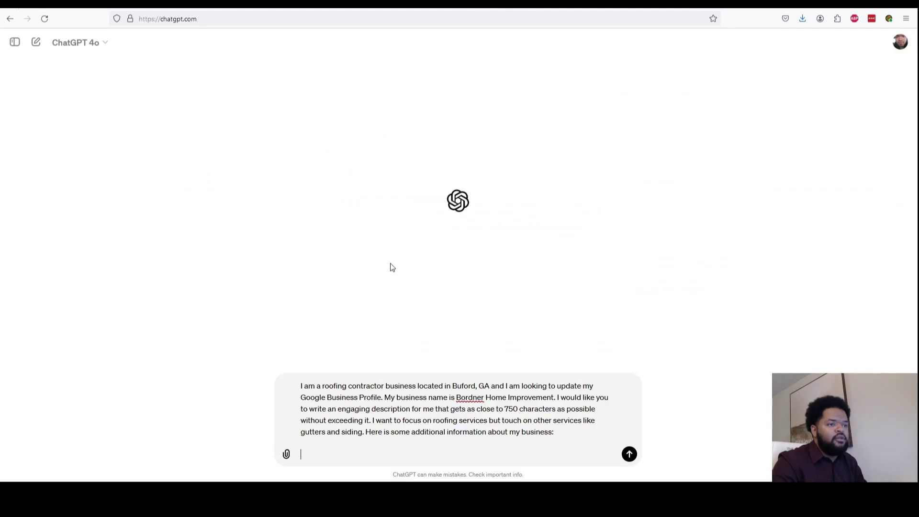
key("ctrl+v")
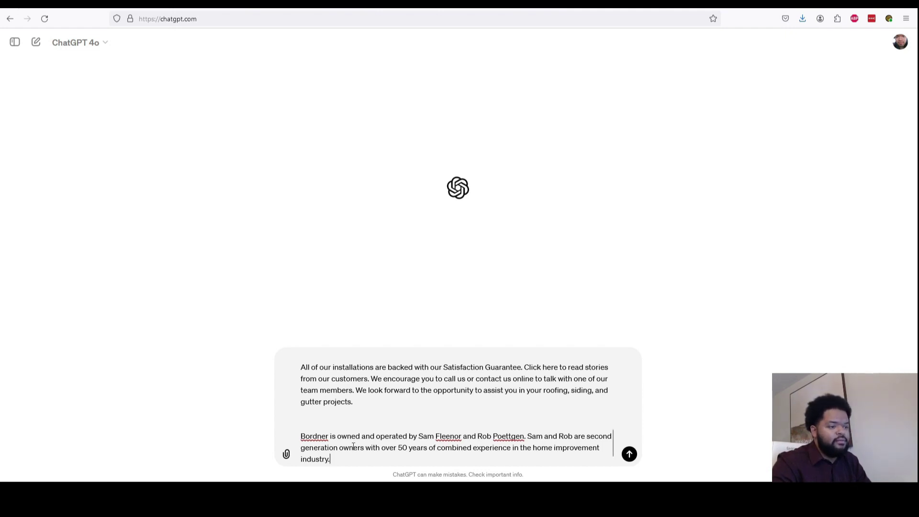
key("Return")
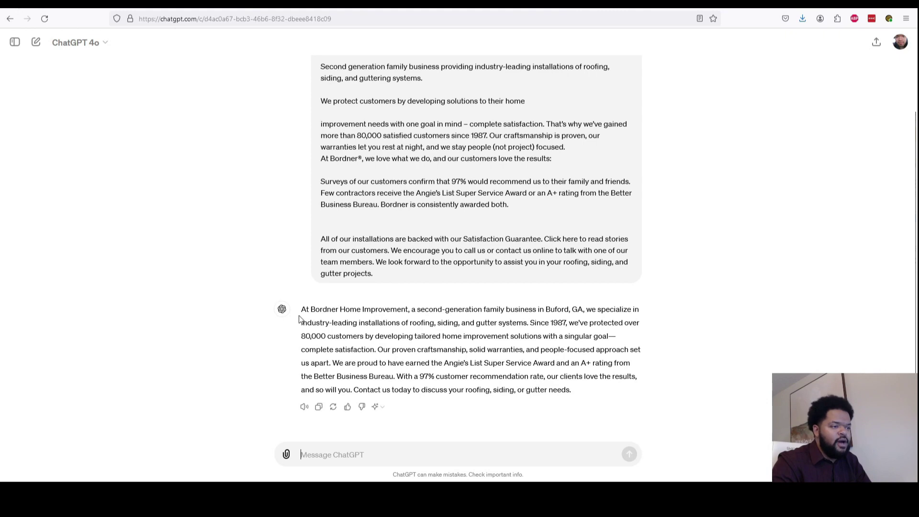
Step: Highlight ChatGPT's generated business description and return to the document's Opening Date section with the WhatIsMyDNS.net link
left_click_drag(301, 308, 574, 395)
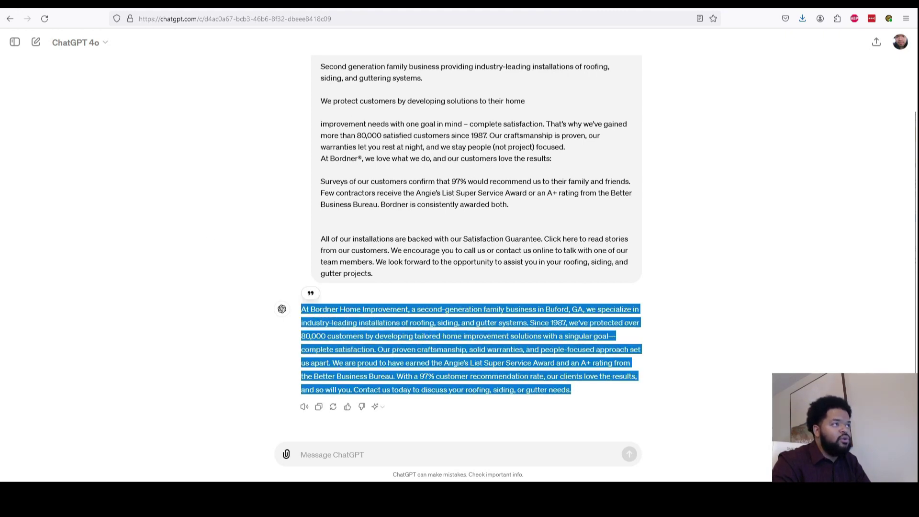
key("alt+Tab")
scroll(439, 239, "down", 3)
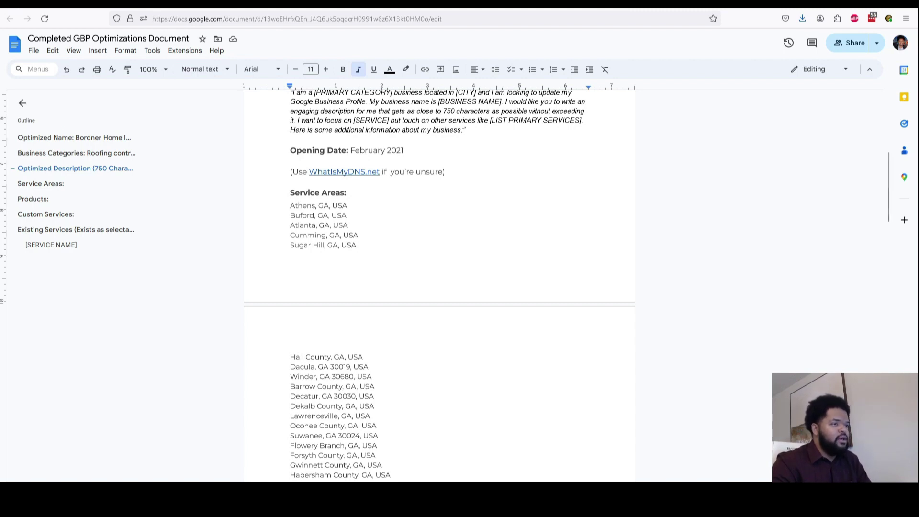
left_click(354, 171)
left_click(366, 187)
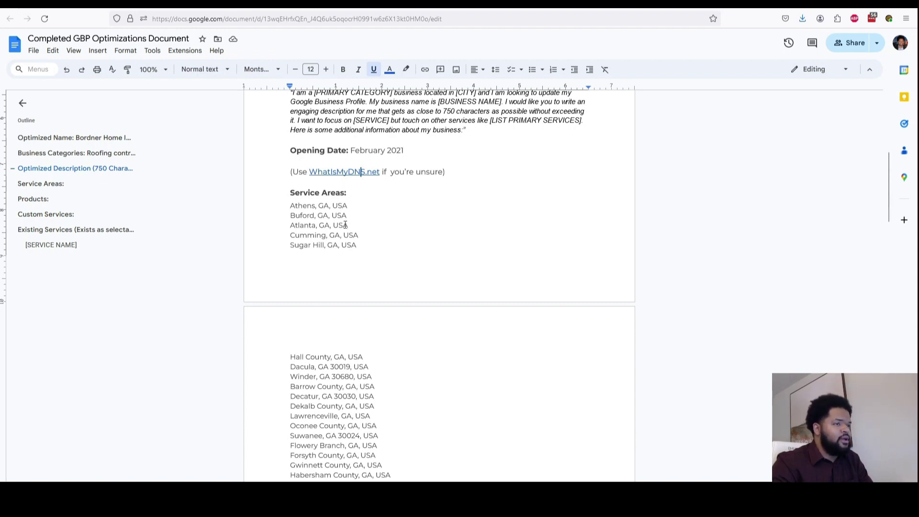
Step: Look through the service areas, hours of operation and Products section of the optimization document
scroll(345, 225, "down", 2)
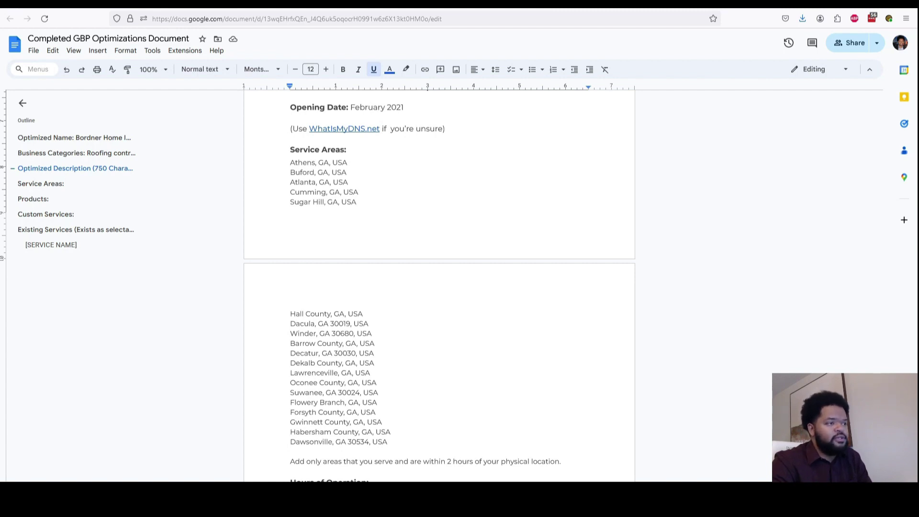
scroll(439, 287, "down", 7)
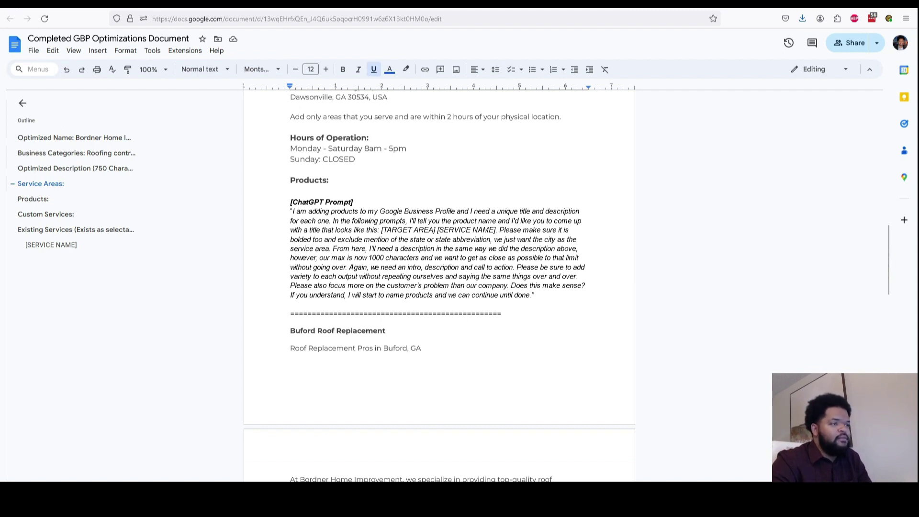
scroll(438, 287, "down", 1)
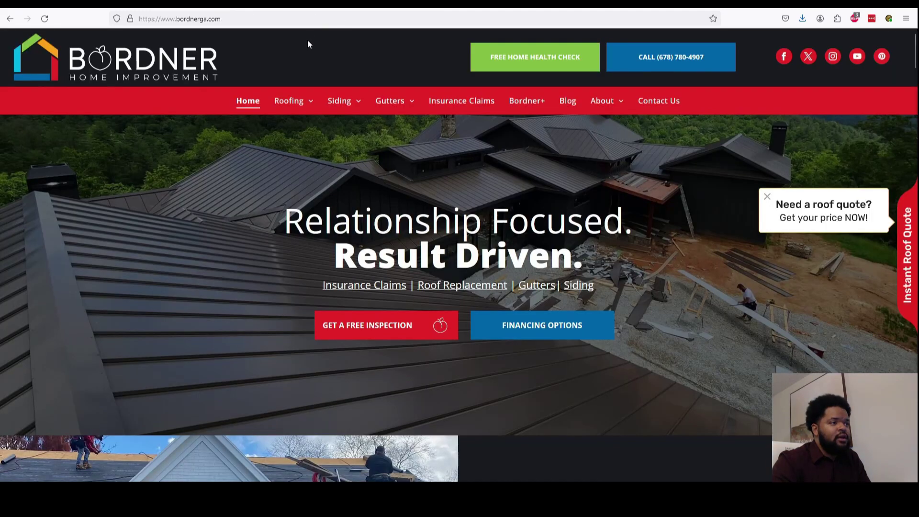
Step: Look over the roofing and siding services offered on Bordner's website as candidates for products
mouse_move(292, 101)
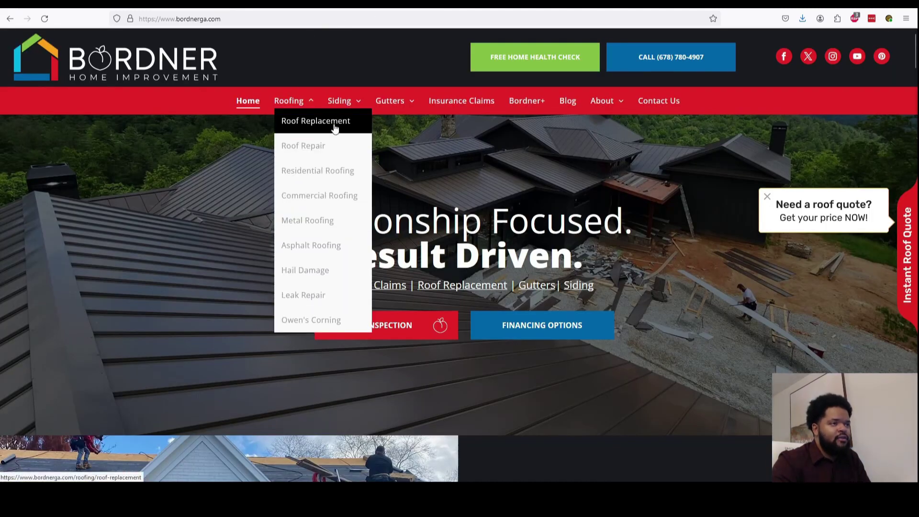
mouse_move(338, 114)
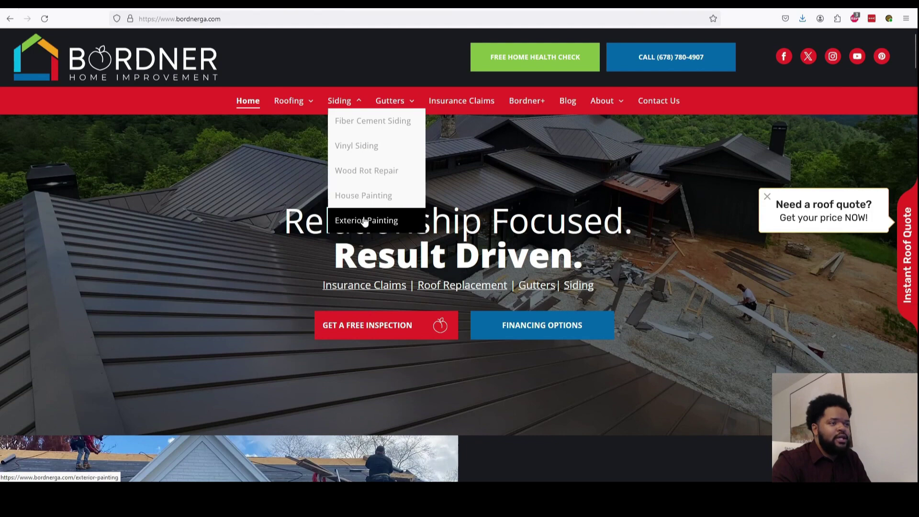
left_click(190, 8)
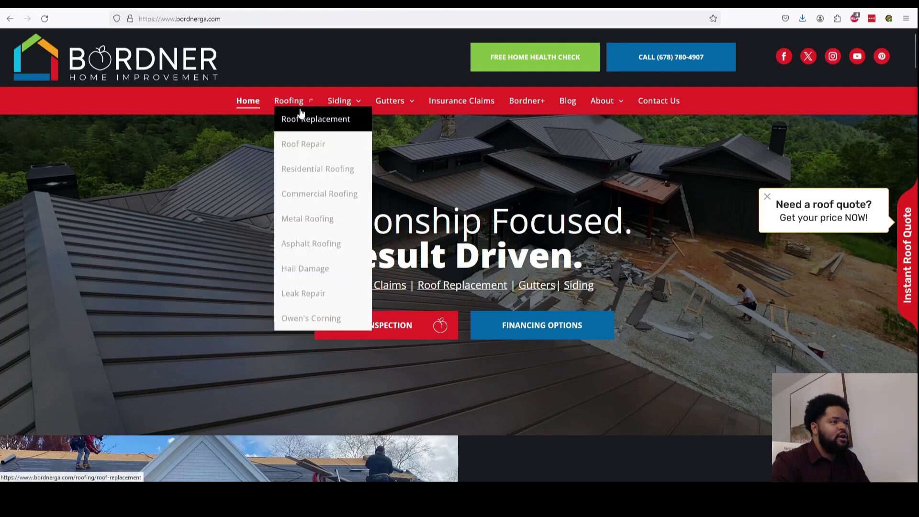
mouse_move(289, 101)
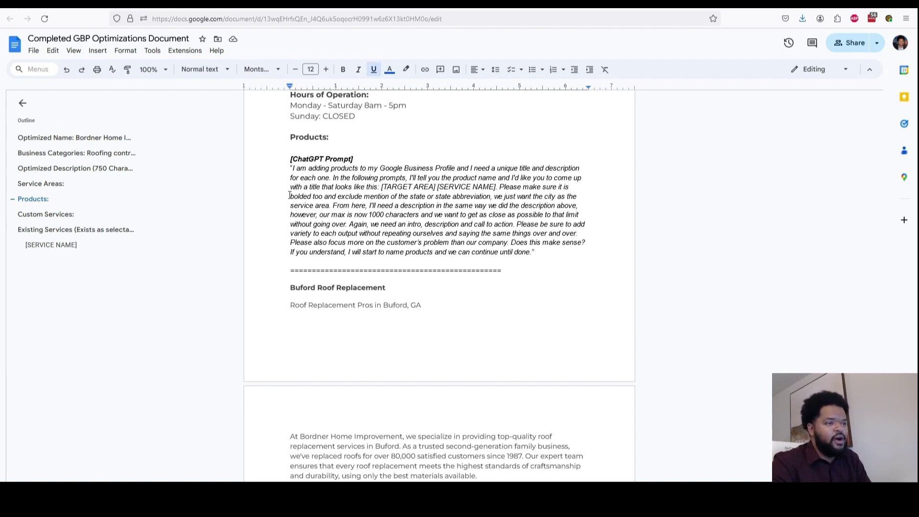
Step: Copy the Products prompt from the document into the same ChatGPT conversation and submit it
left_click_drag(293, 168, 531, 252)
key("ctrl+c")
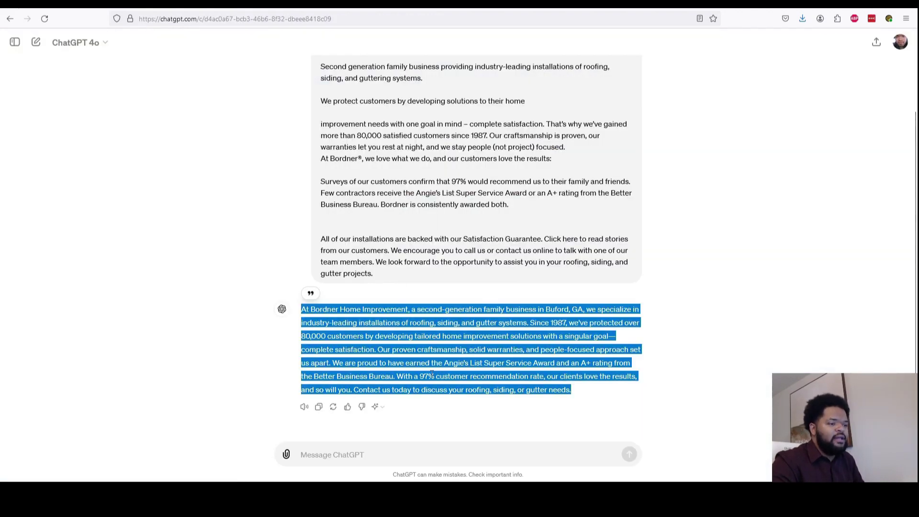
left_click(432, 374)
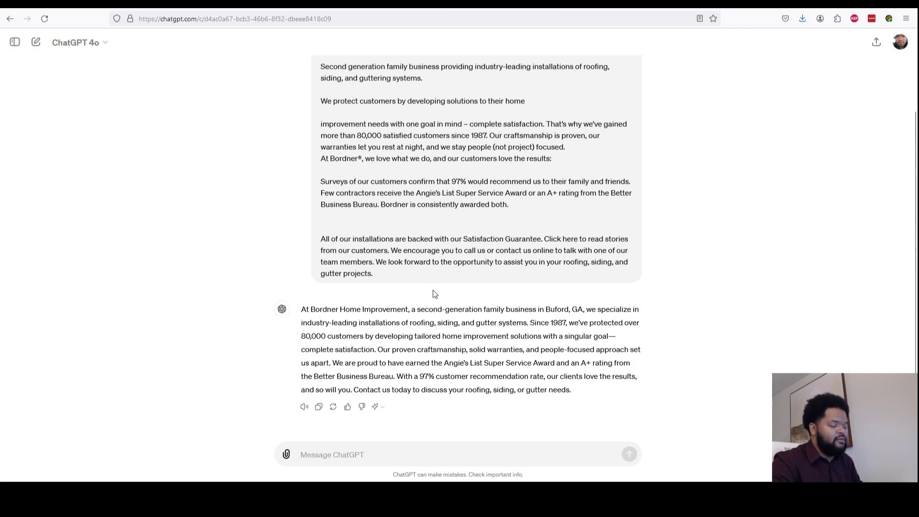
key("ctrl+v")
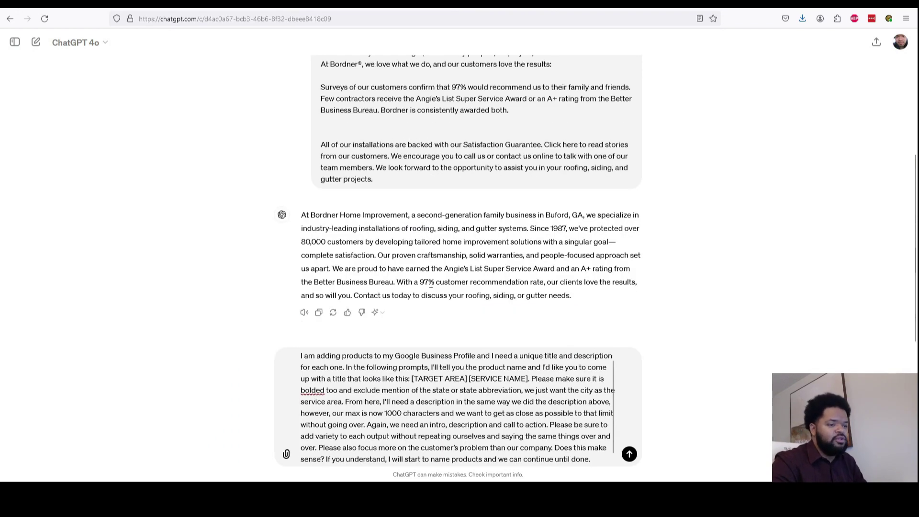
key("Return")
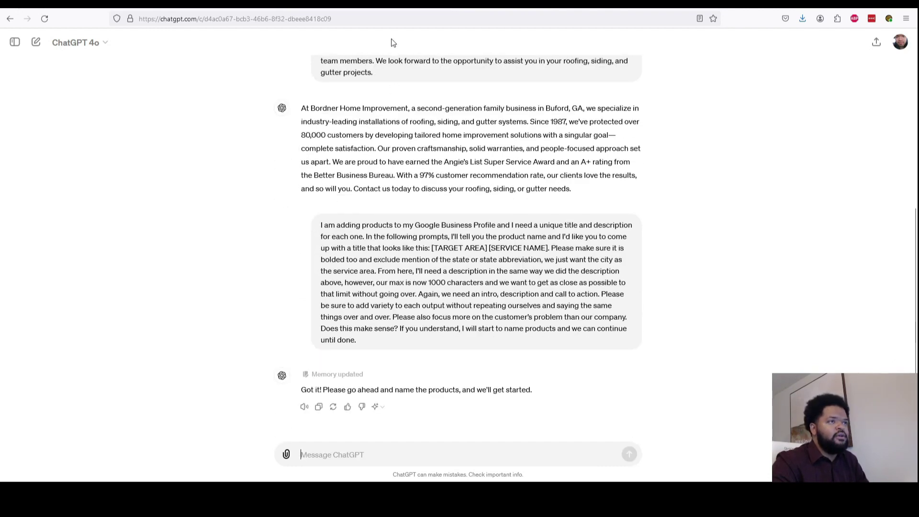
Step: Look up the first roofing service on Bordner's website and request a ChatGPT product title and description for Roof Replacement
left_click(364, 4)
mouse_move(294, 101)
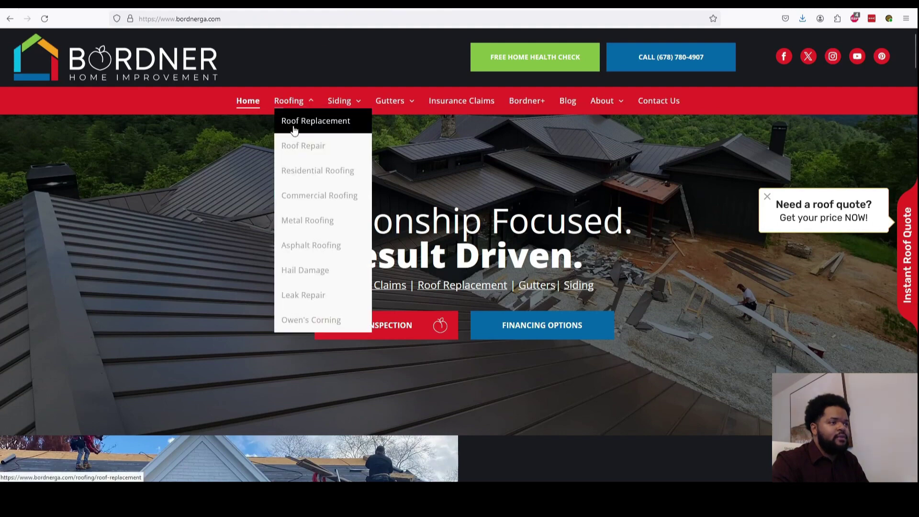
left_click(477, 6)
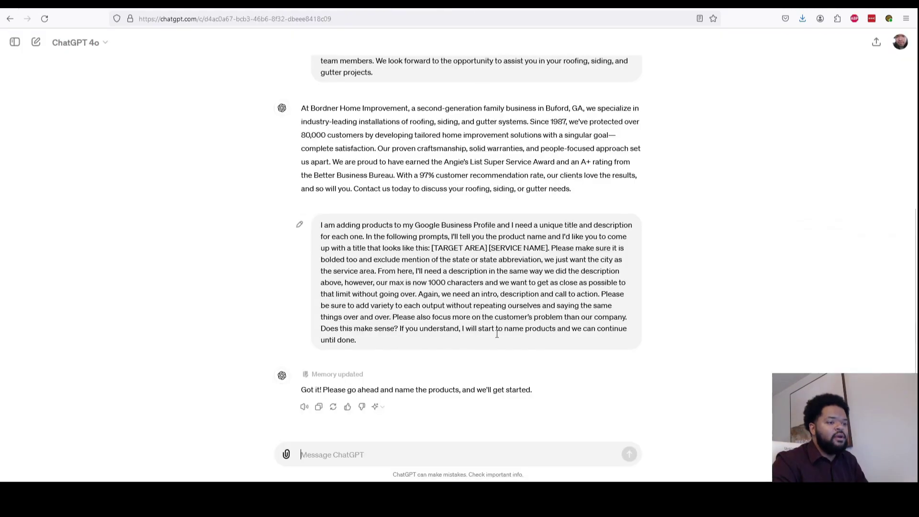
type("Roof")
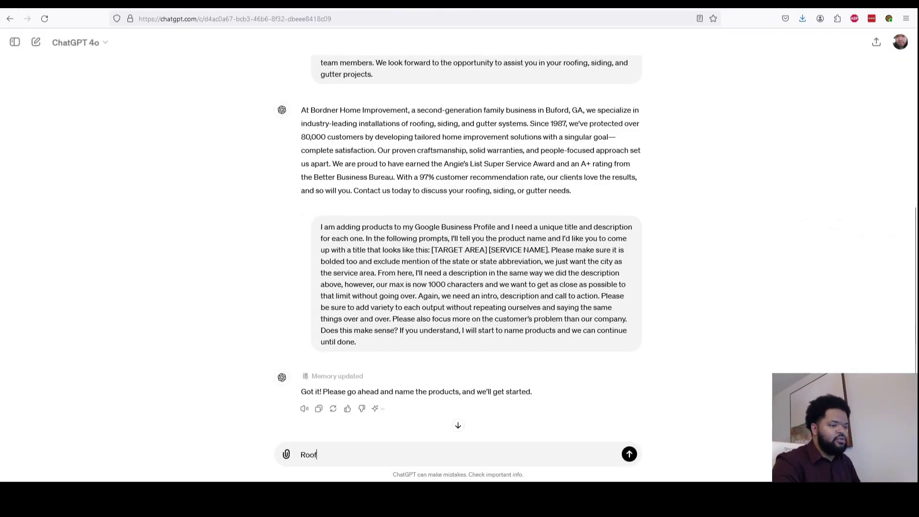
type(" Replacement")
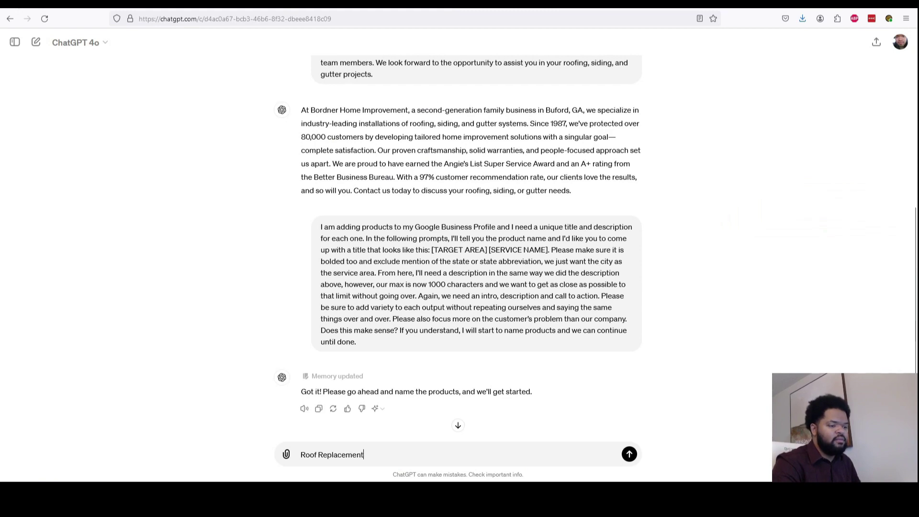
key("Return")
Step: Highlight ChatGPT's roof replacement text and compare it with the Buford Roof Replacement and Buford Roof Repair entries in the document
left_click_drag(303, 259, 530, 366)
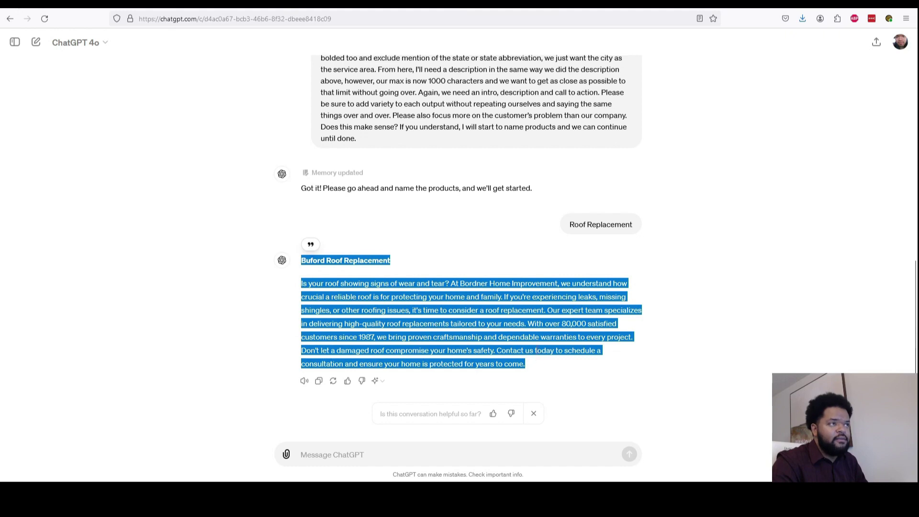
key("alt+Tab")
left_click(301, 182)
scroll(315, 176, "down", 3)
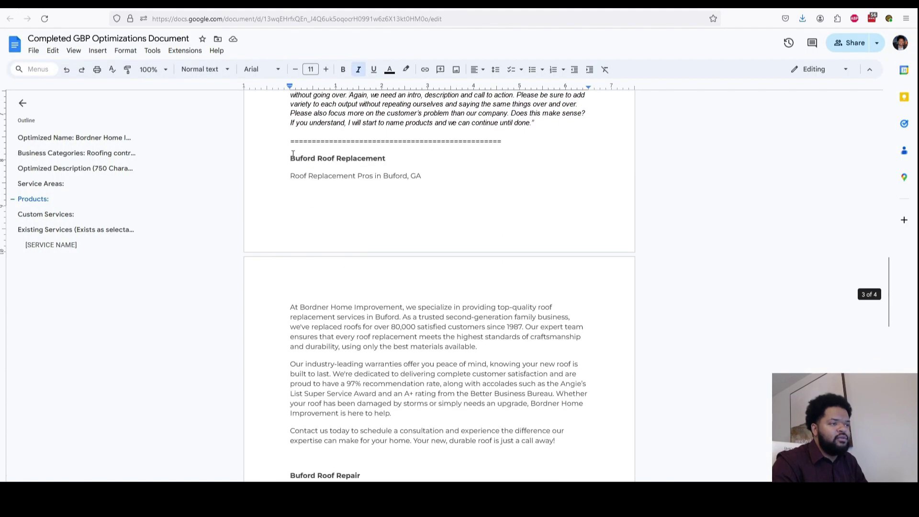
left_click_drag(293, 154, 557, 445)
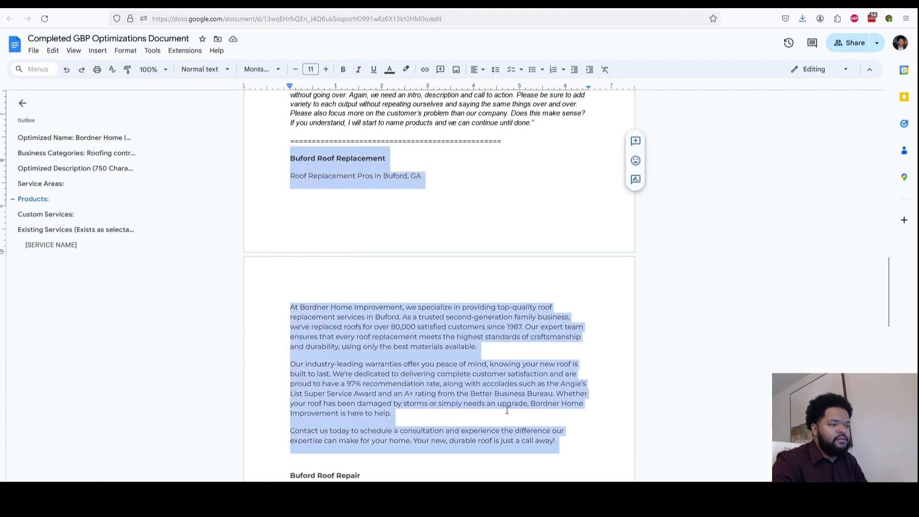
left_click(507, 410)
scroll(478, 383, "down", 6)
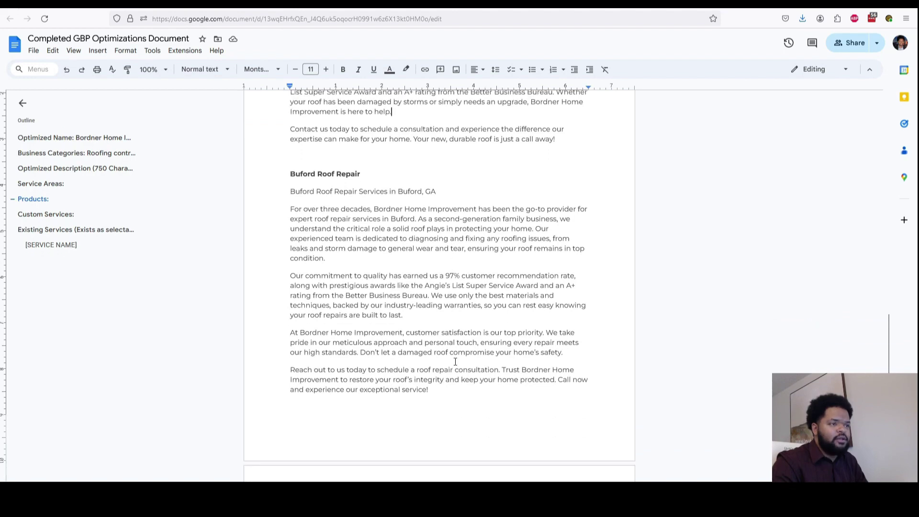
scroll(455, 361, "up", 4)
Step: Check the siding services on Bordner's website as further product candidates and return to the optimization document
key("alt+Tab")
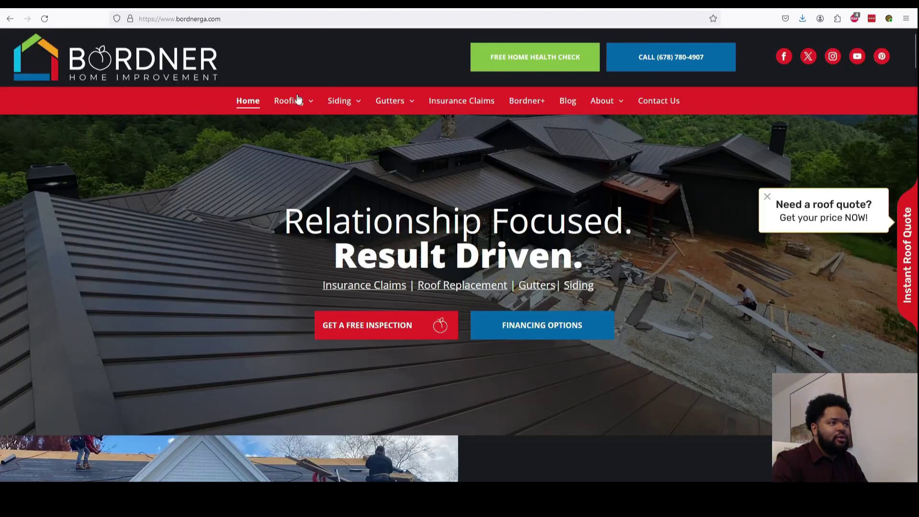
mouse_move(341, 103)
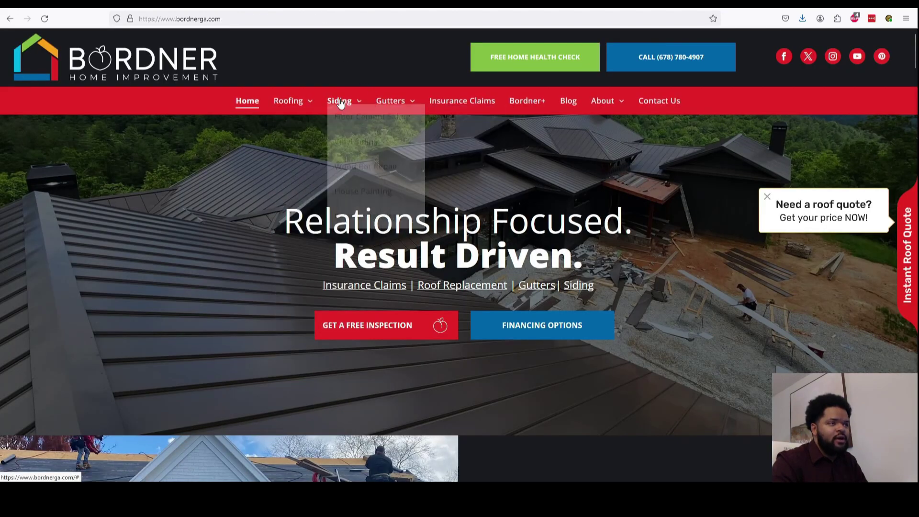
key("alt+Tab")
Step: Copy the Custom Services prompt from the document into the same ChatGPT conversation and submit it
scroll(405, 233, "down", 3)
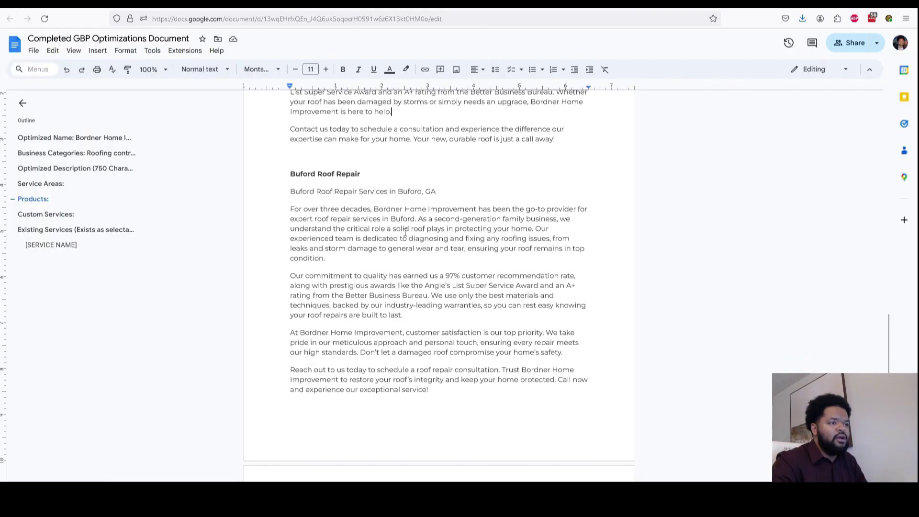
scroll(405, 234, "down", 8)
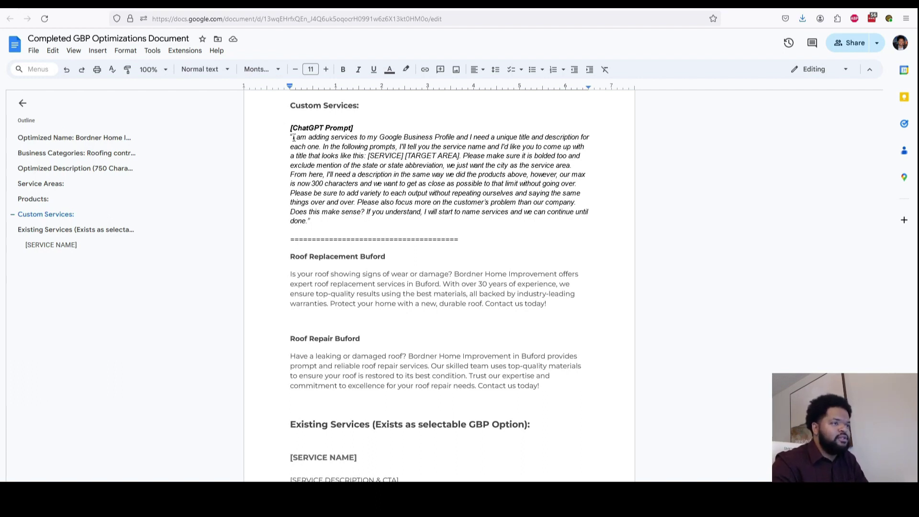
left_click_drag(294, 138, 309, 221)
key("ctrl+c")
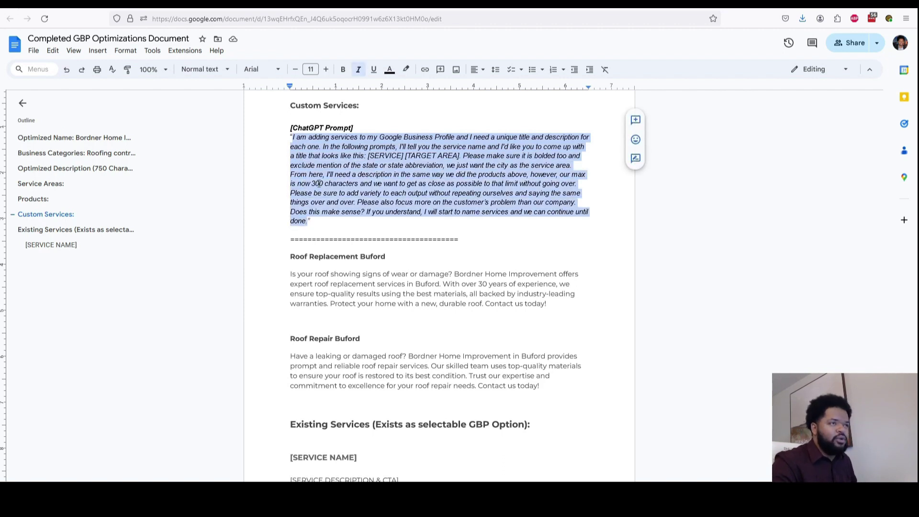
left_click(483, 8)
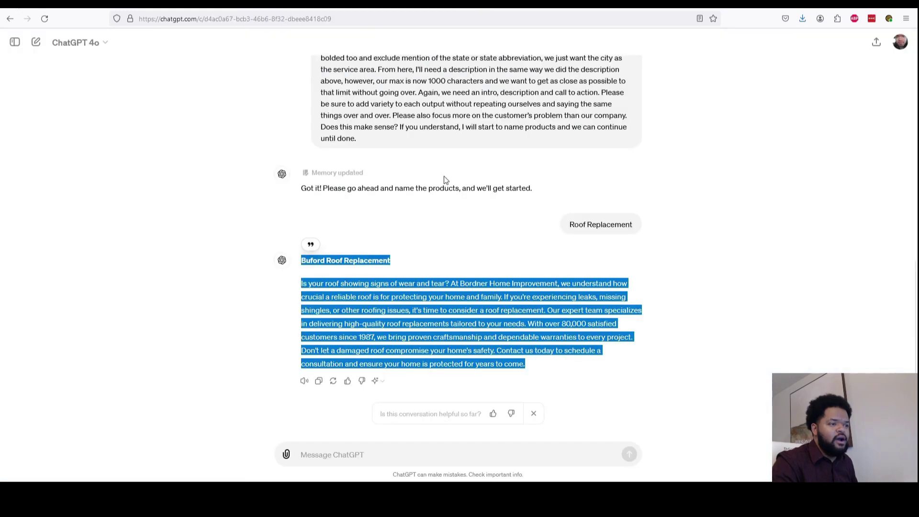
left_click(404, 452)
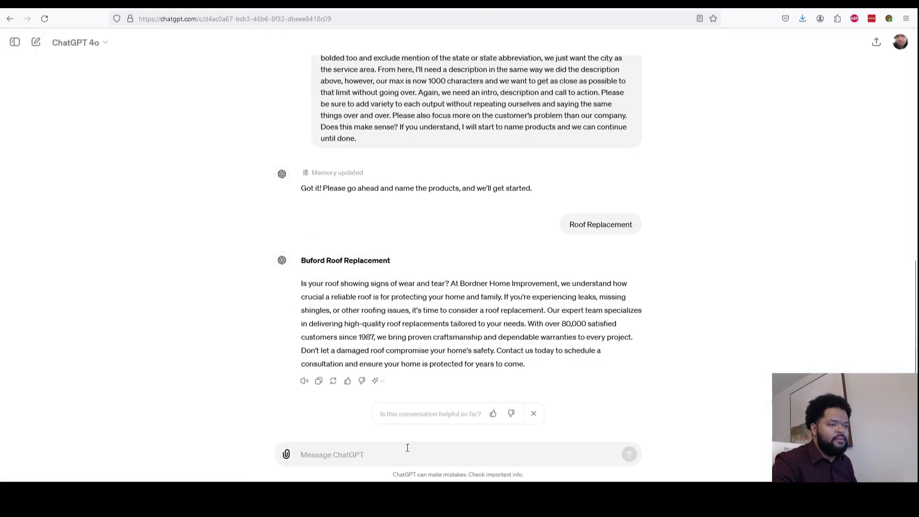
key("ctrl+v")
key("Return")
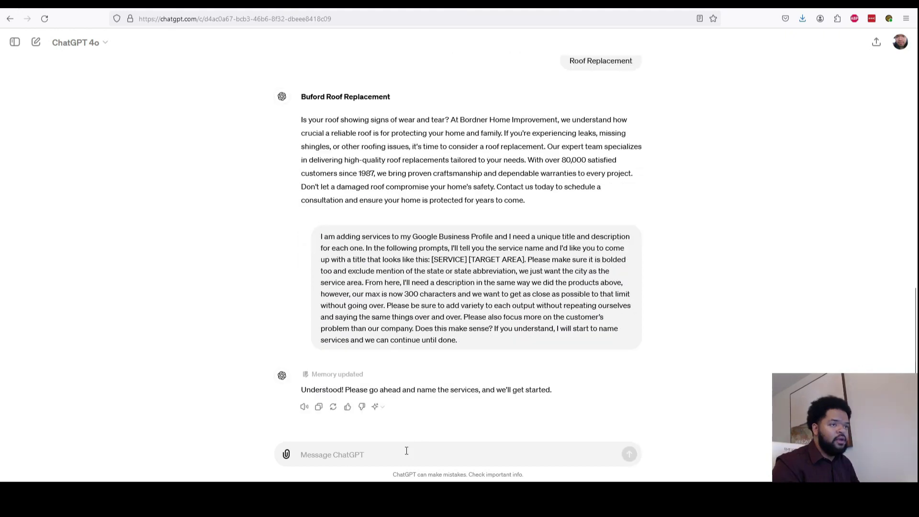
Step: Request a ChatGPT service title and description for Roof Replacement
type("Roof R")
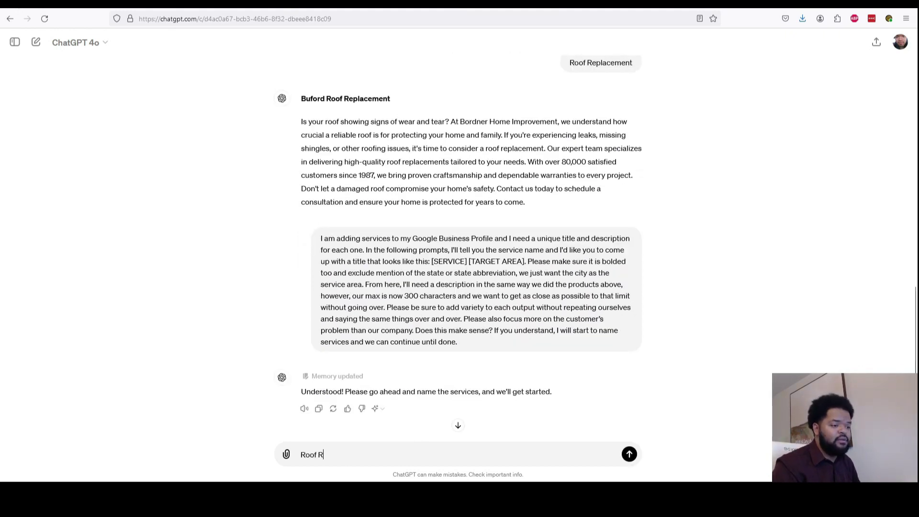
type("eplacement")
key("Return")
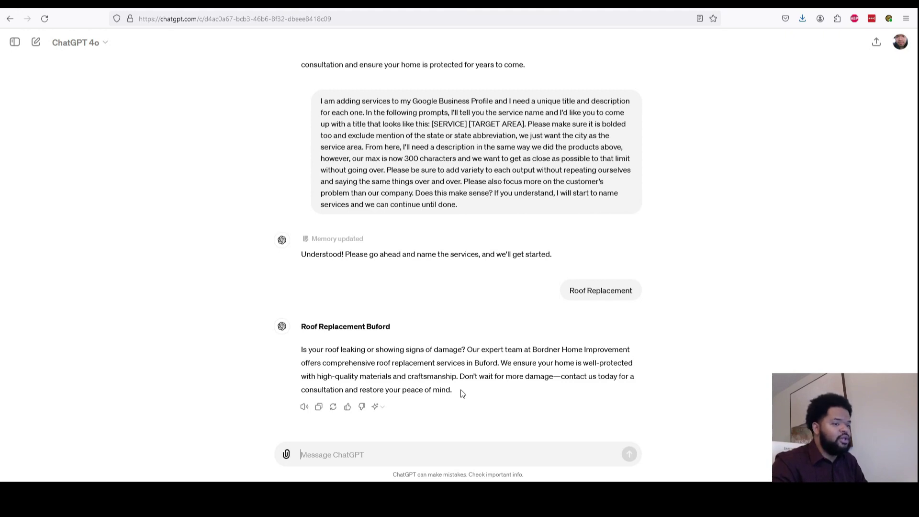
Step: Compare ChatGPT's roof replacement service text with the document's Custom Services entries and go to the Existing Services section
left_click_drag(460, 394, 300, 326)
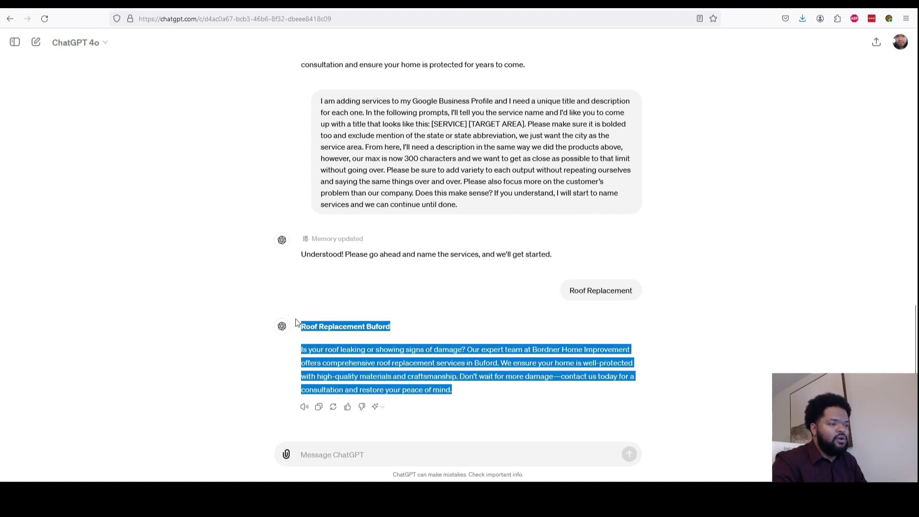
key("ctrl+Tab")
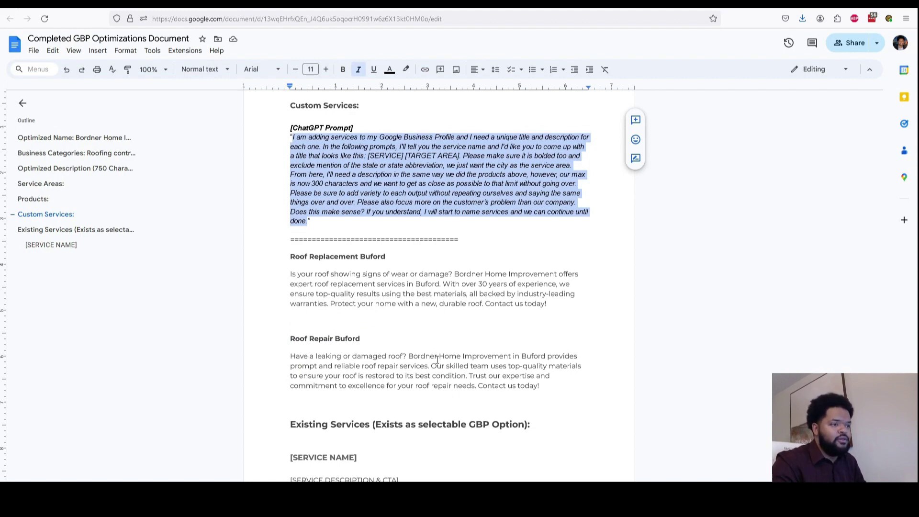
left_click(75, 229)
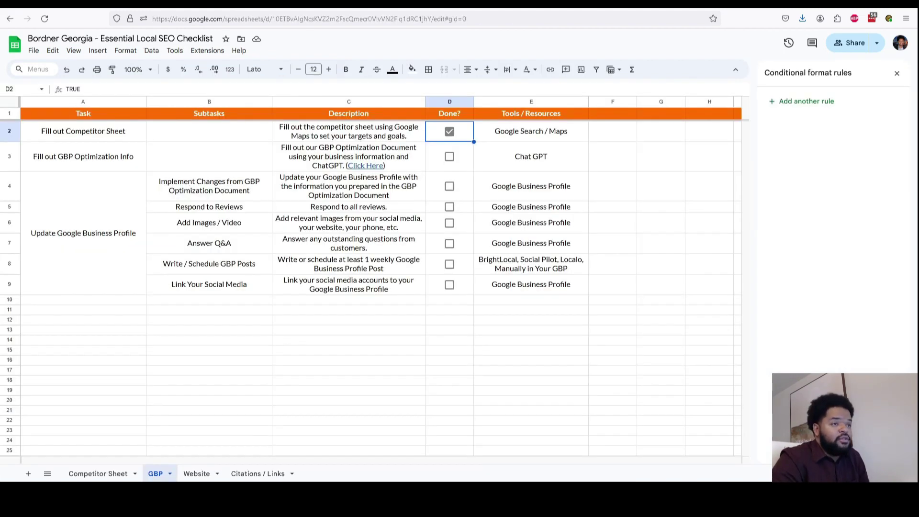
Step: Mark Fill out GBP Optimization Info as done in the checklist and open Bordner's Google business information for editing
left_click(450, 156)
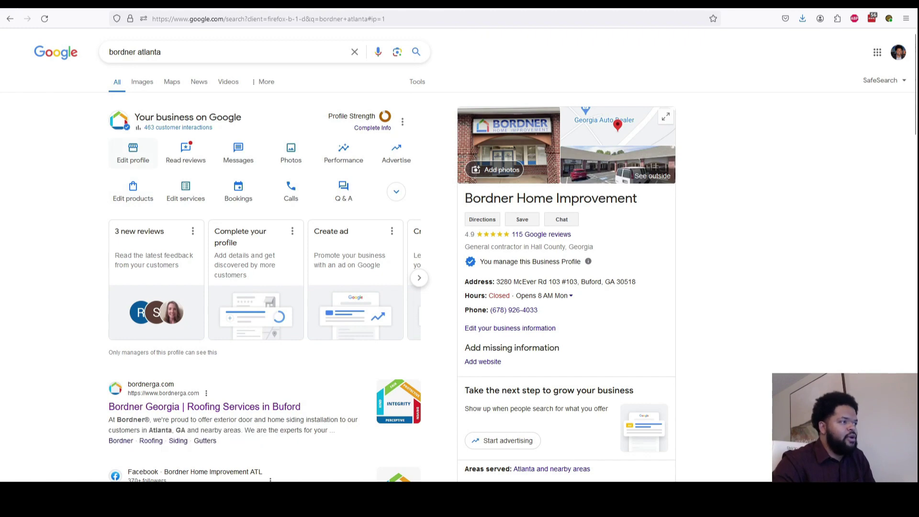
left_click(132, 155)
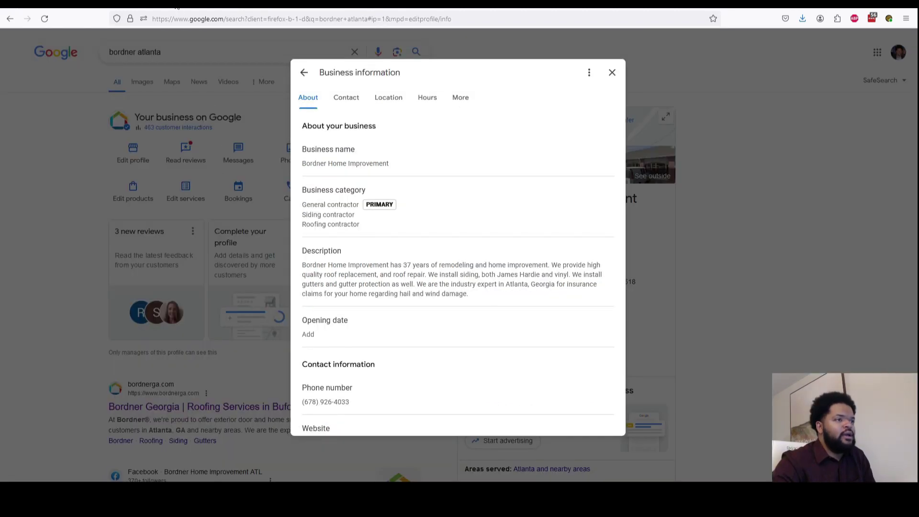
Step: Look up the prepared profile details in the optimization document and the services on Bordner's website
left_click(176, 7)
scroll(484, 257, "up", 20)
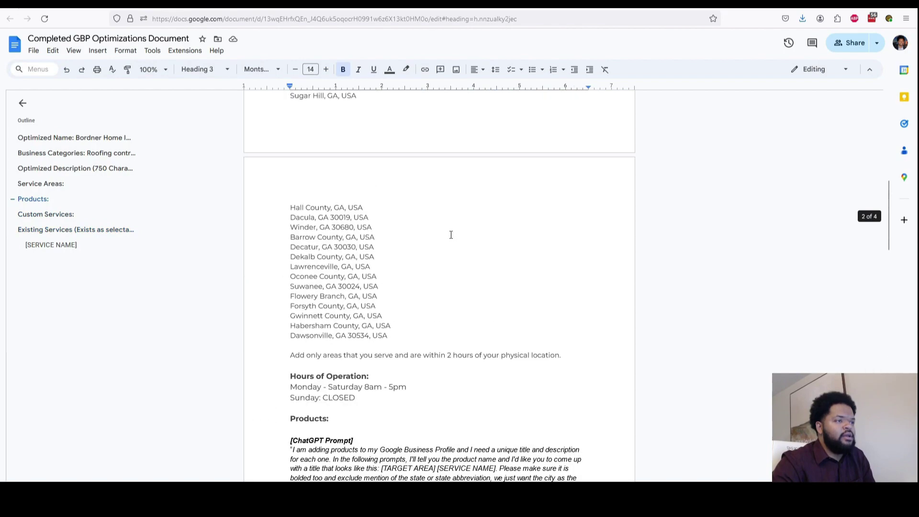
left_click(291, 8)
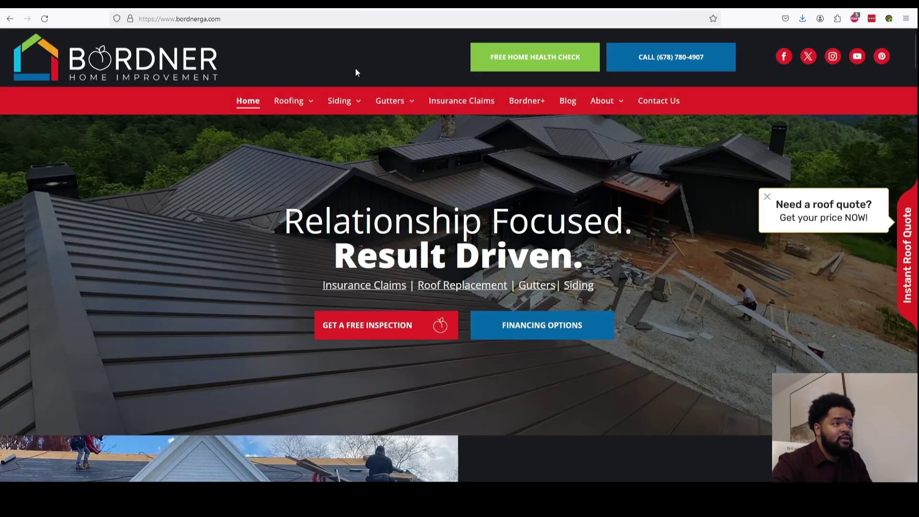
mouse_move(383, 104)
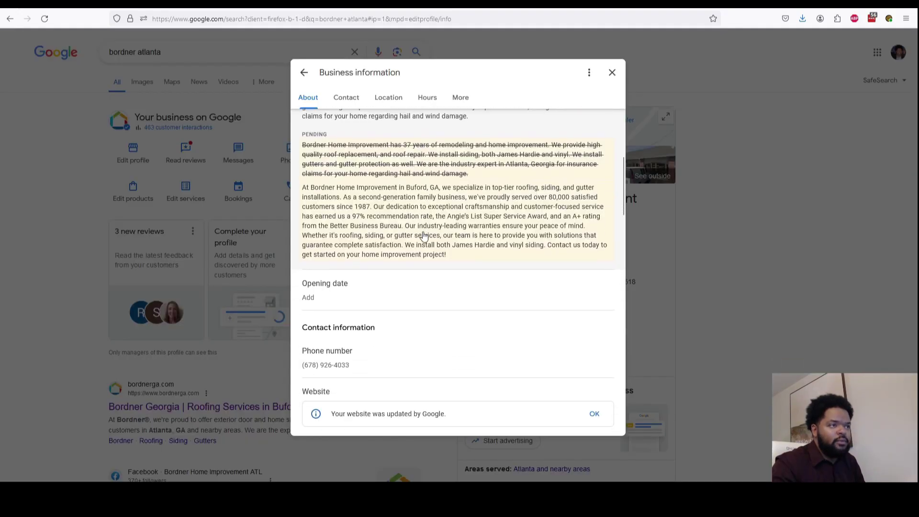
Step: Set the business's opening date to February 2021 and save it
scroll(423, 235, "down", 1)
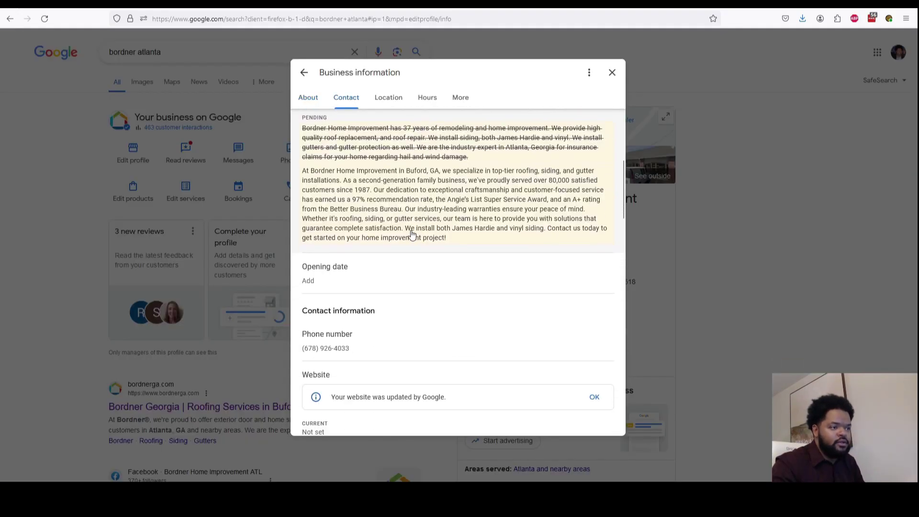
left_click(357, 267)
left_click(345, 312)
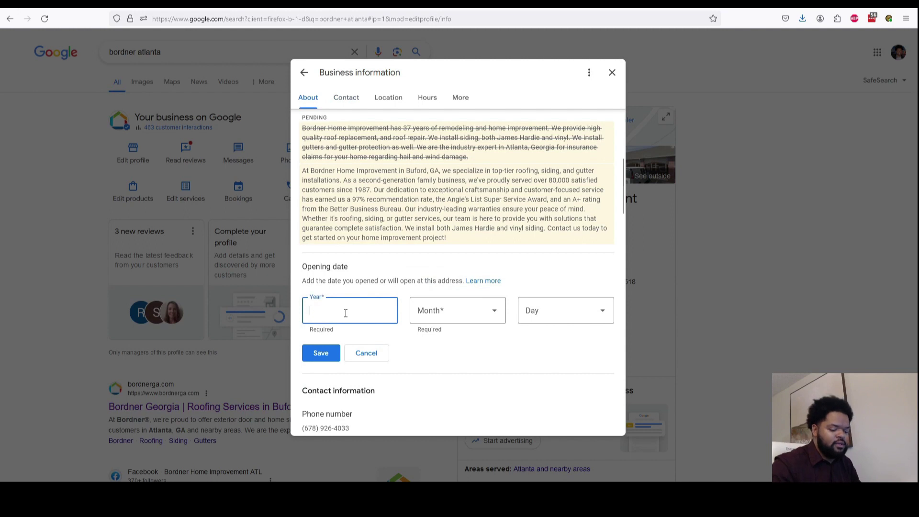
key("Tab")
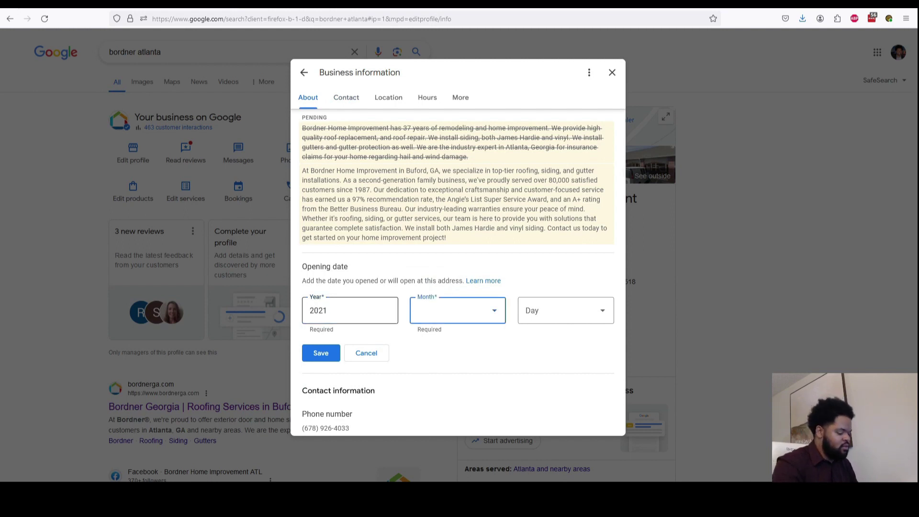
key("f")
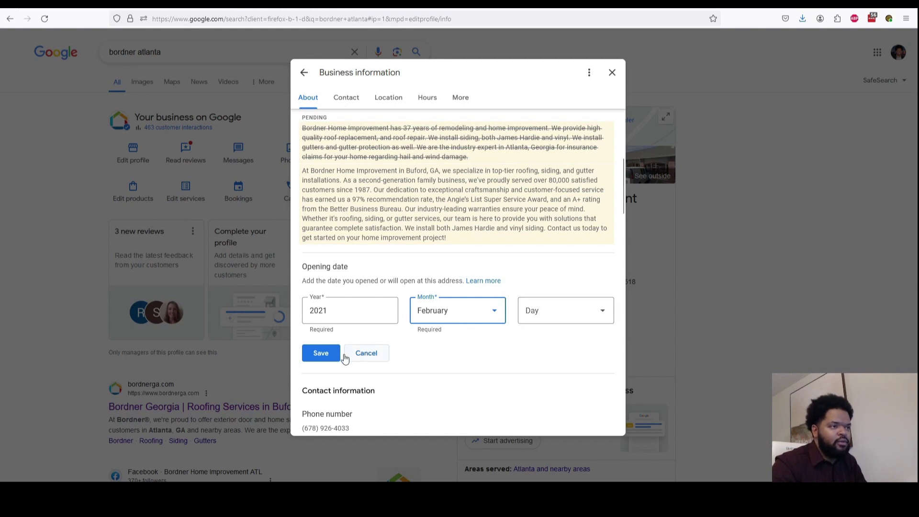
left_click(326, 355)
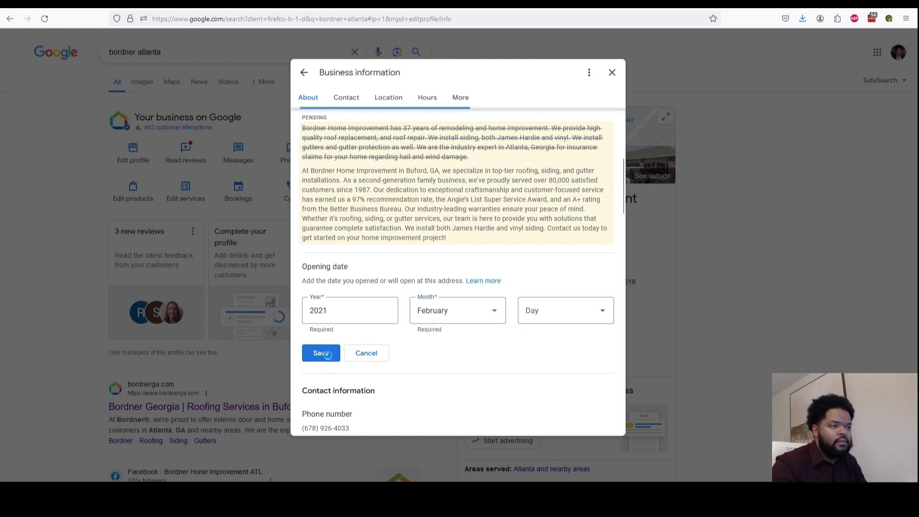
left_click(352, 300)
left_click(358, 310)
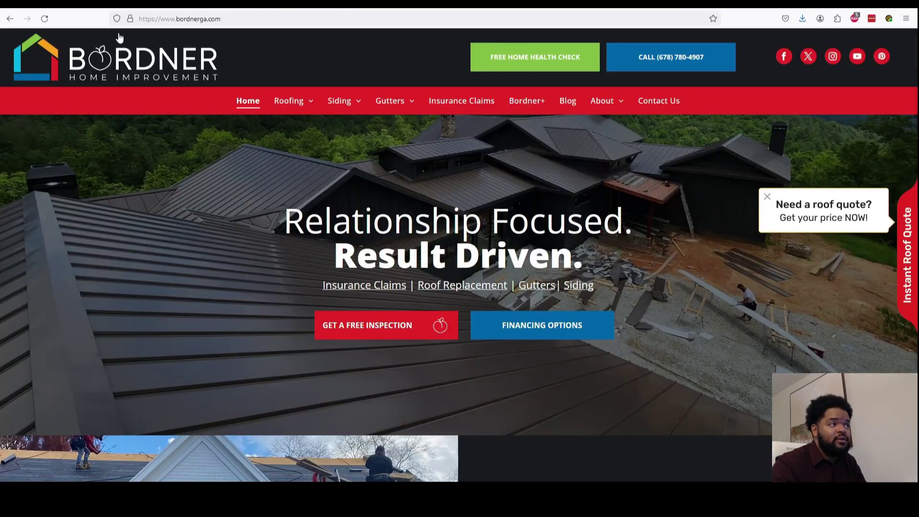
left_click(162, 19)
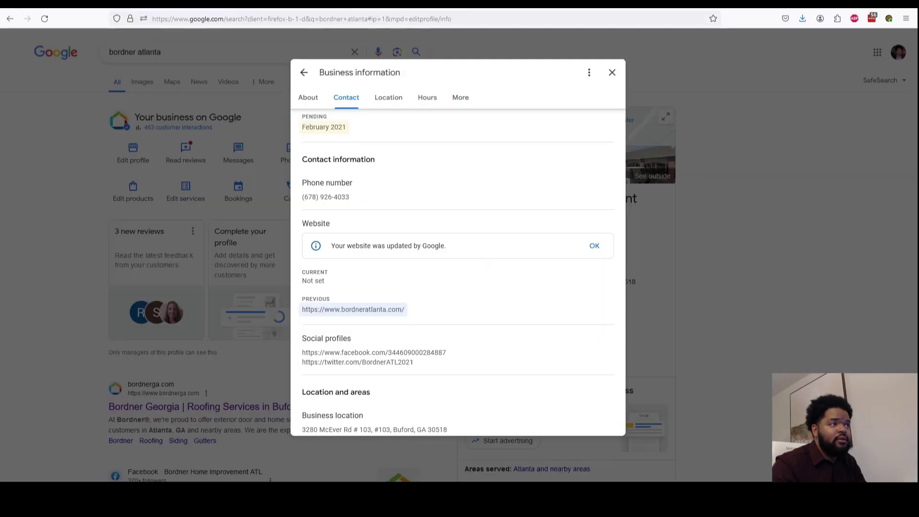
left_click(338, 224)
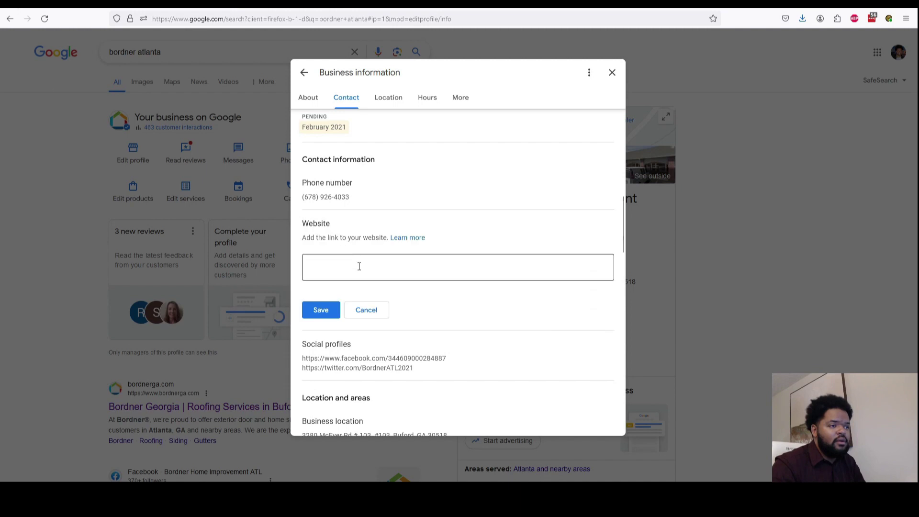
type("https://www.bordnerga.com/")
left_click(330, 310)
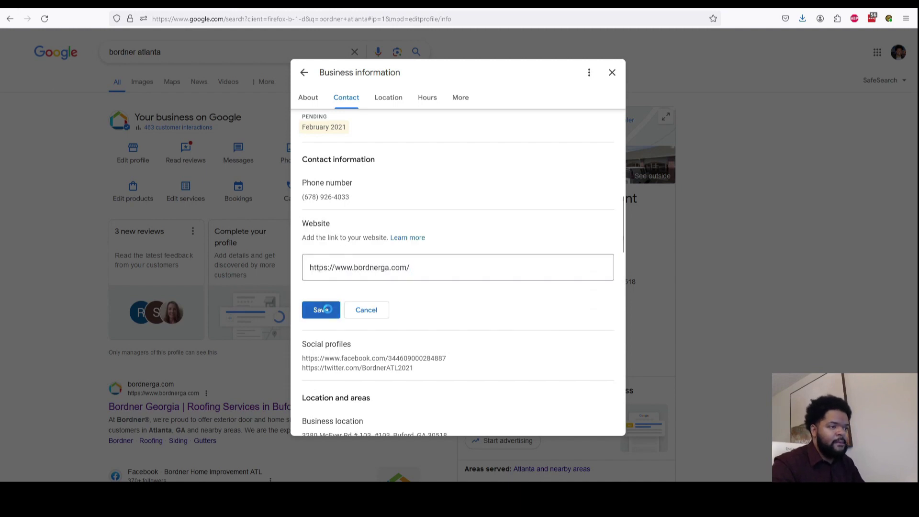
left_click(360, 211)
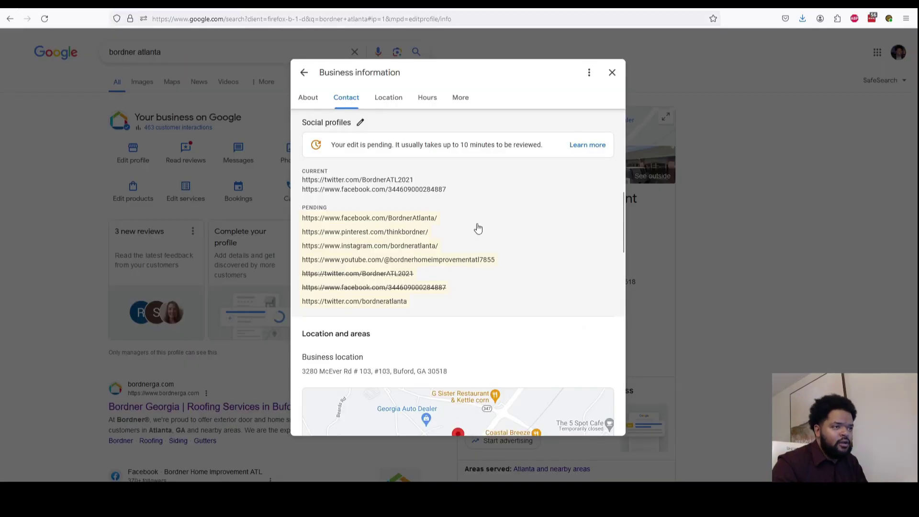
Step: Remove the duplicated unit number from the first street address line of the business location and save it
scroll(481, 201, "down", 3)
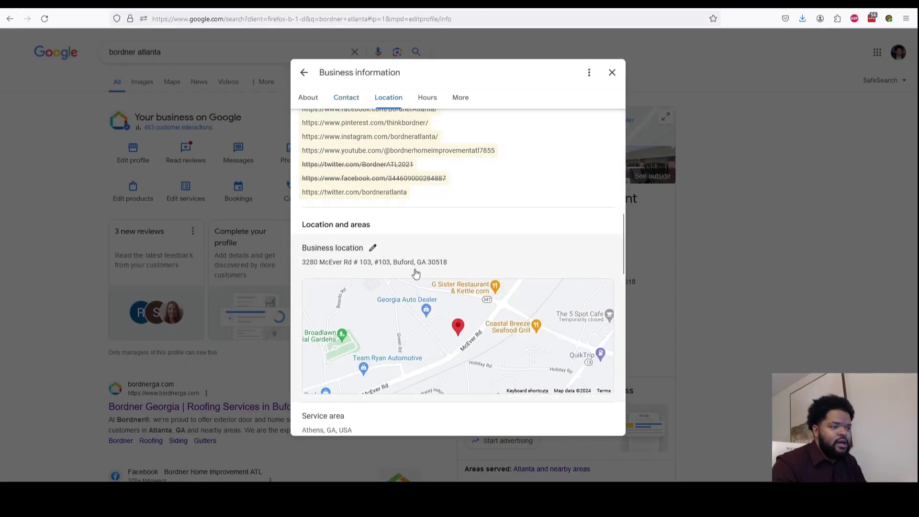
left_click(372, 249)
scroll(396, 289, "down", 2)
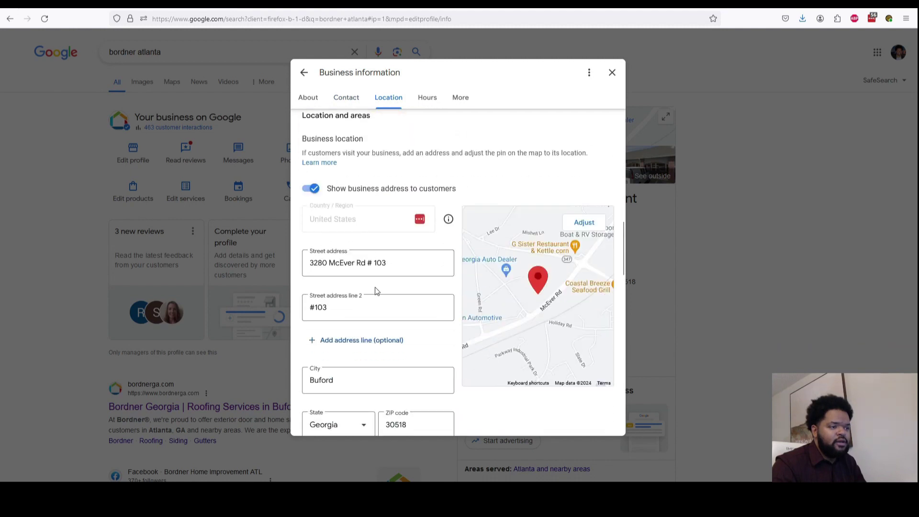
left_click(391, 264)
left_click(392, 266)
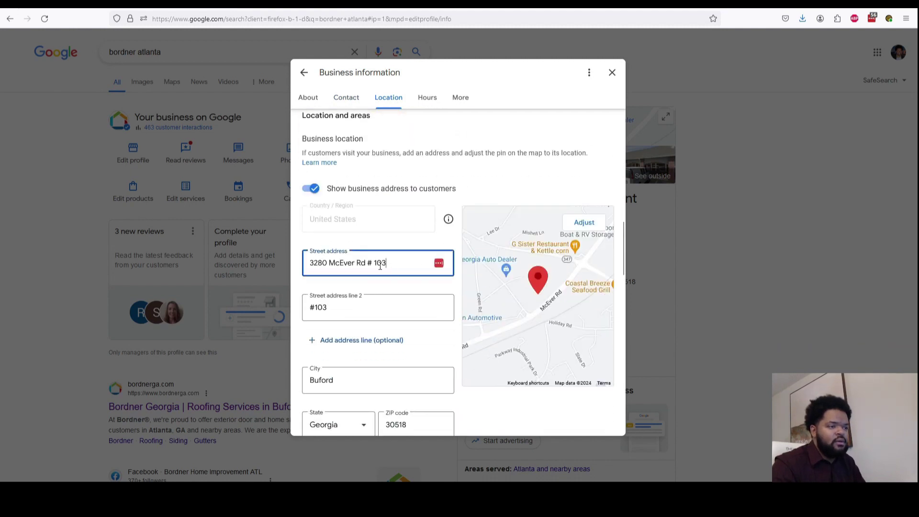
left_click_drag(368, 265, 402, 262)
key("BackSpace")
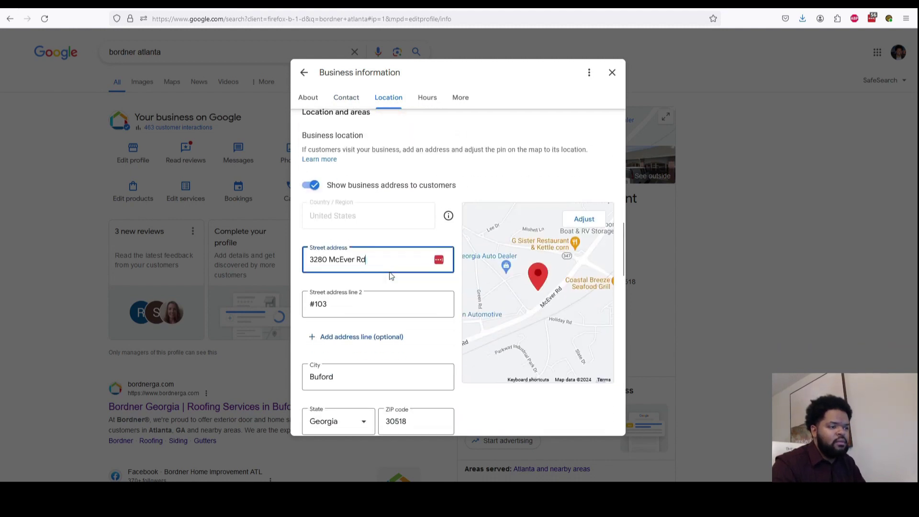
scroll(397, 264, "down", 3)
left_click(322, 315)
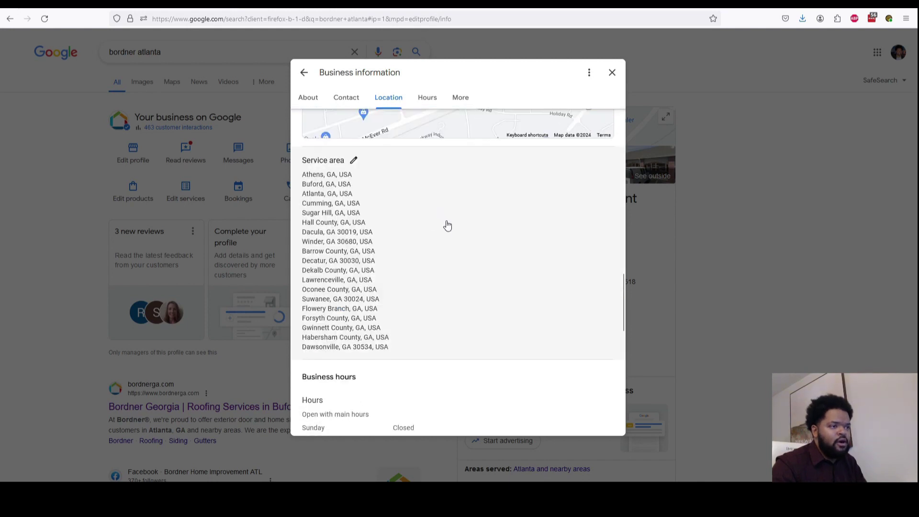
Step: Review the profile's service areas, business hours, special hours and additional hours options
scroll(447, 225, "down", 5)
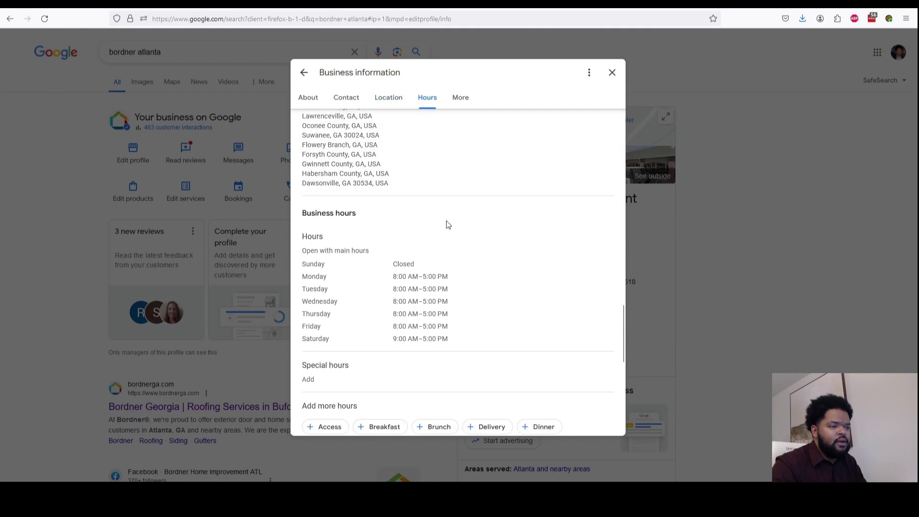
scroll(447, 225, "down", 2)
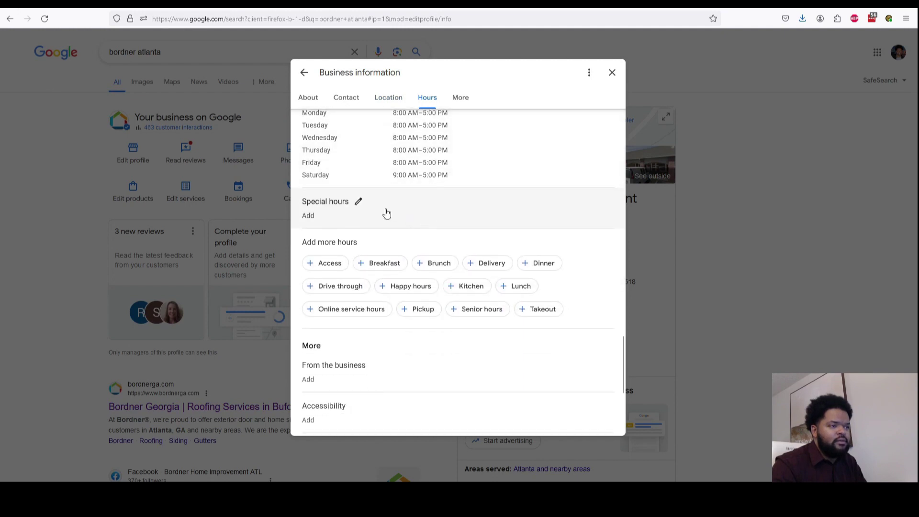
scroll(384, 211, "down", 3)
scroll(375, 297, "up", 1)
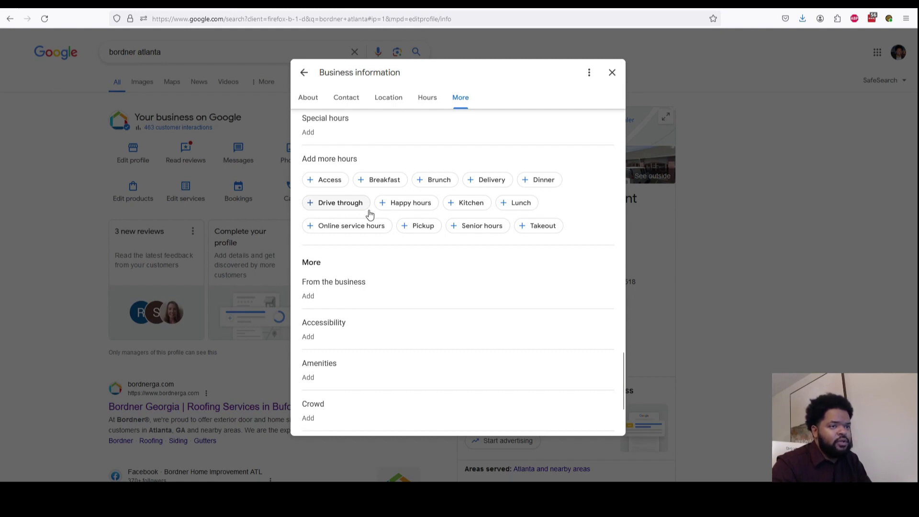
scroll(366, 231, "down", 2)
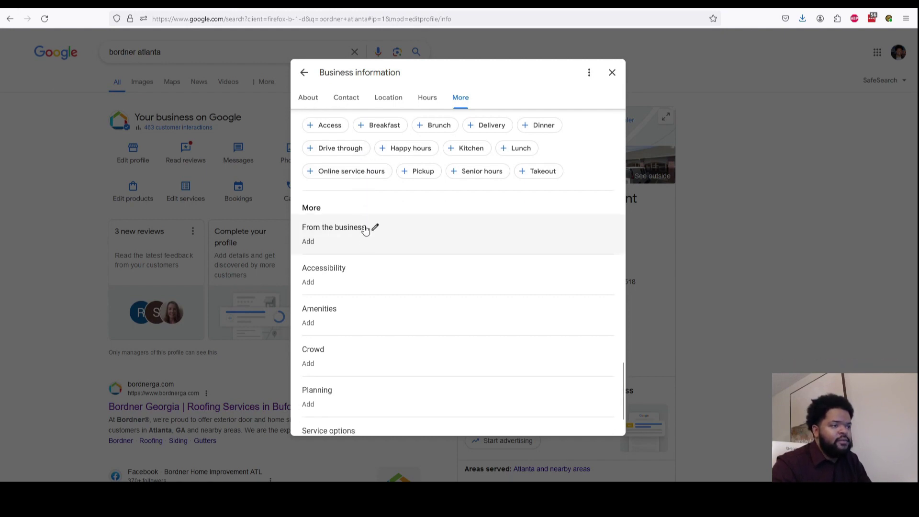
Step: Check the From the business, Accessibility, Amenities and Crowd attribute options, leaving each without changes
left_click(374, 232)
scroll(374, 232, "down", 6)
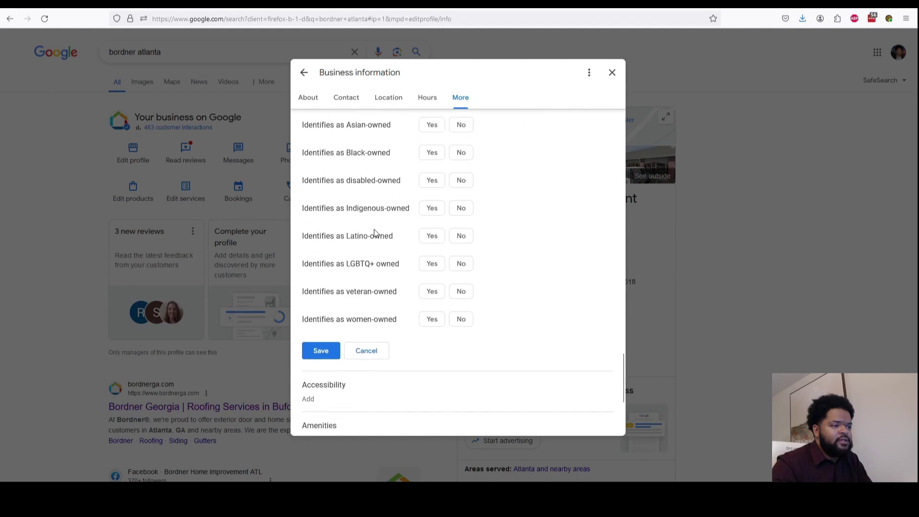
scroll(375, 233, "up", 2)
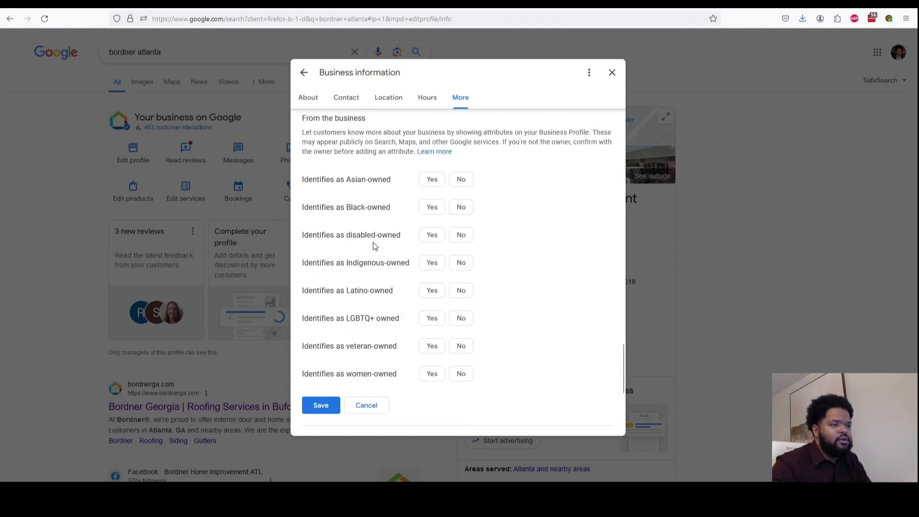
left_click(385, 400)
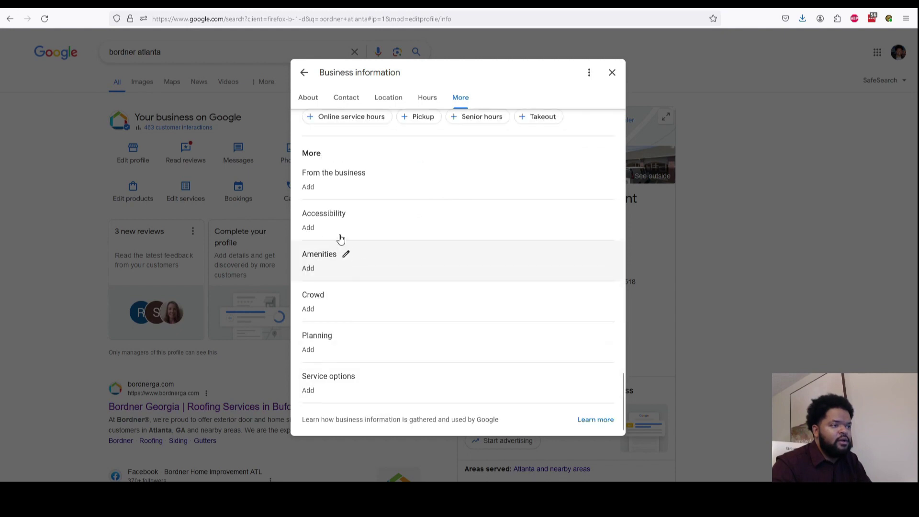
left_click(353, 221)
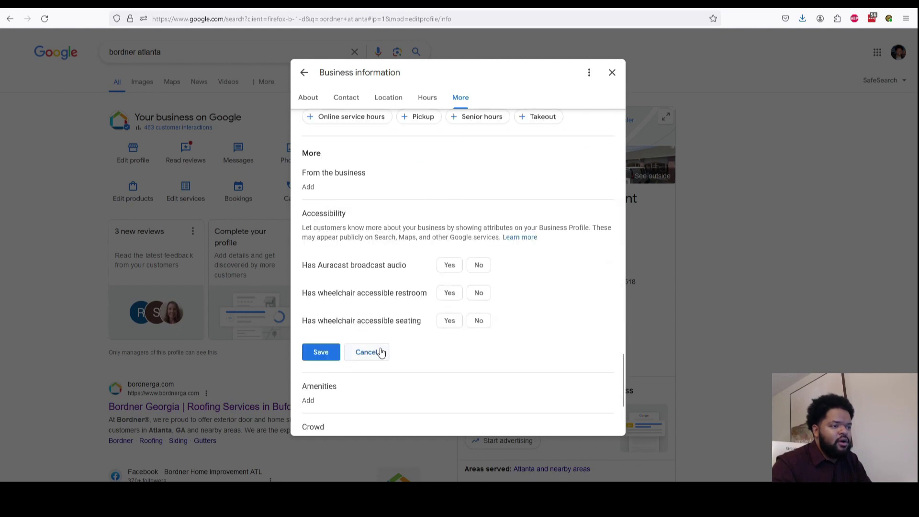
left_click(366, 352)
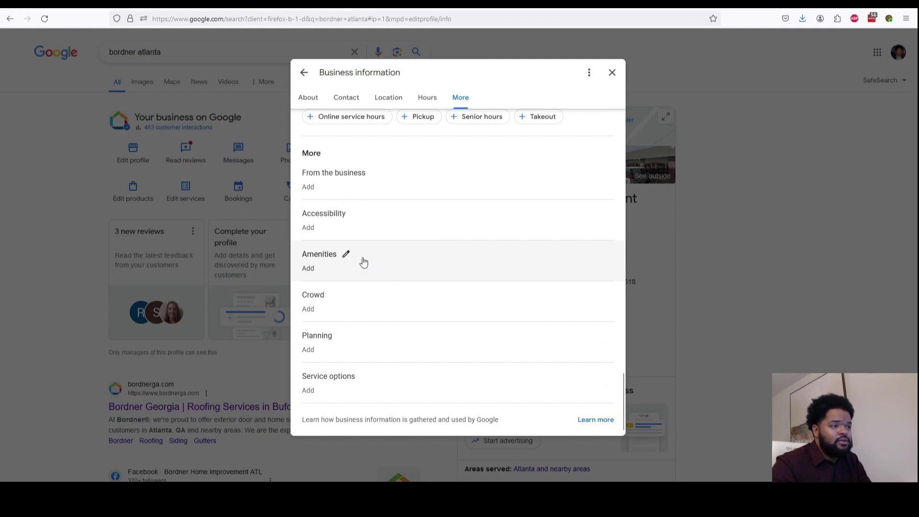
left_click(349, 258)
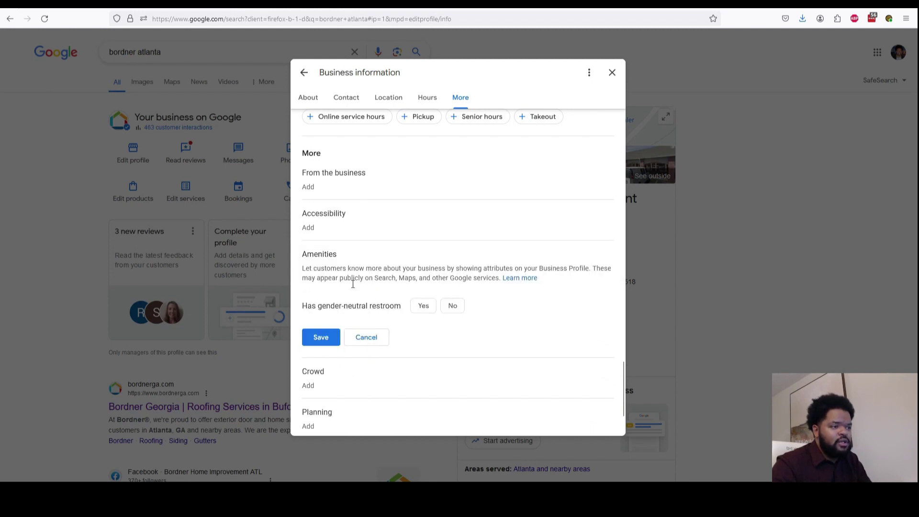
left_click(366, 338)
left_click(334, 306)
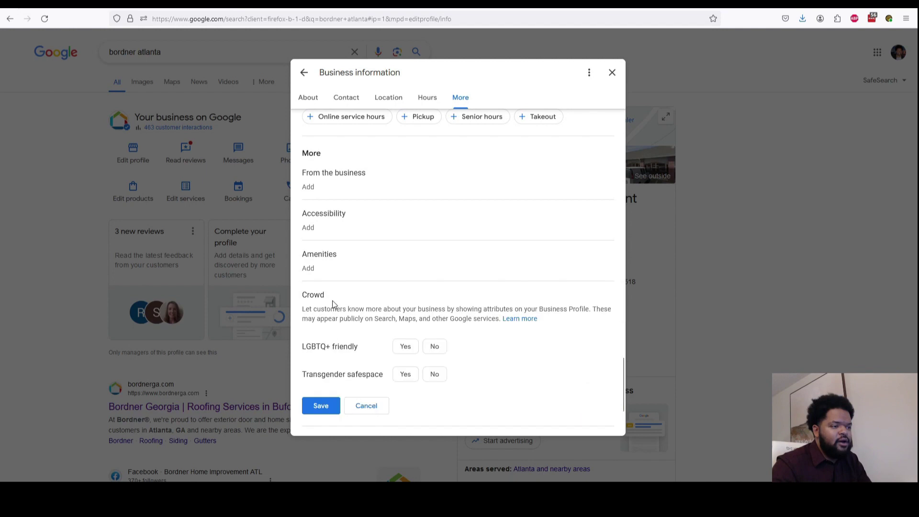
left_click(367, 350)
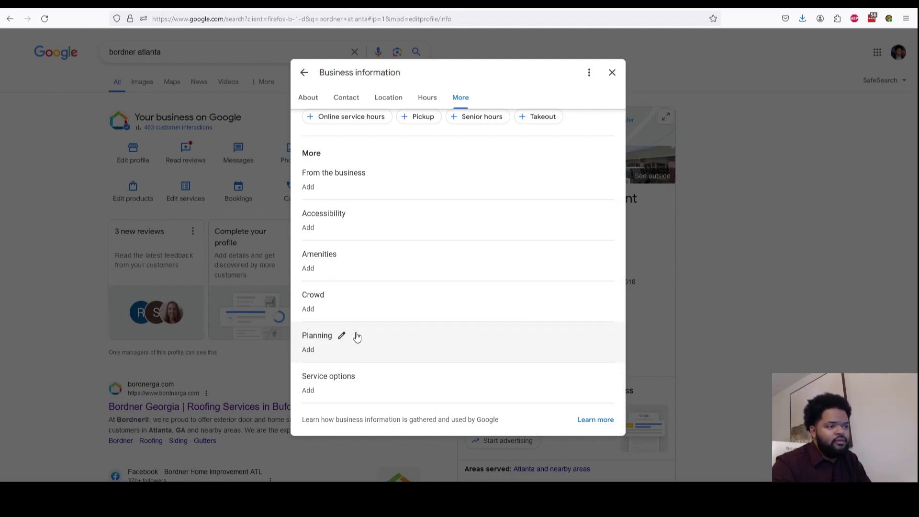
Step: Review the pending location and social profile edits and the business details, then close the business information
scroll(388, 299, "up", 2)
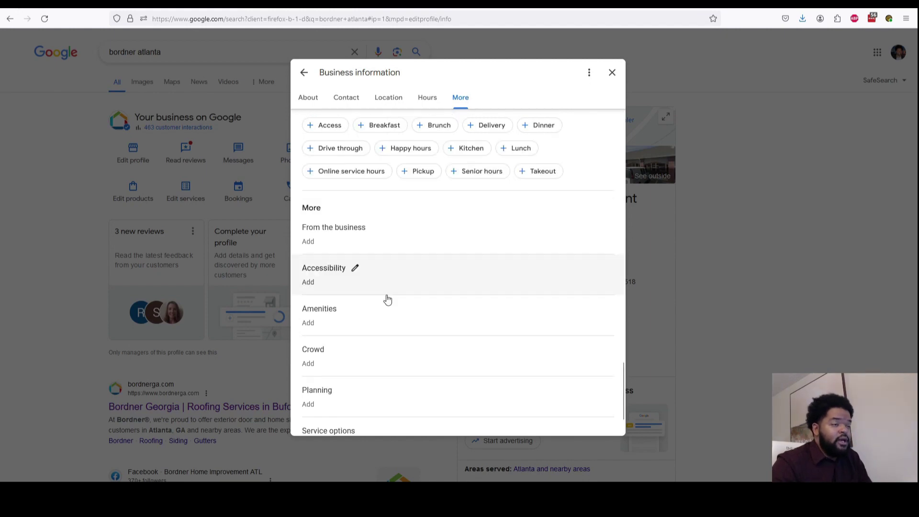
scroll(387, 299, "up", 15)
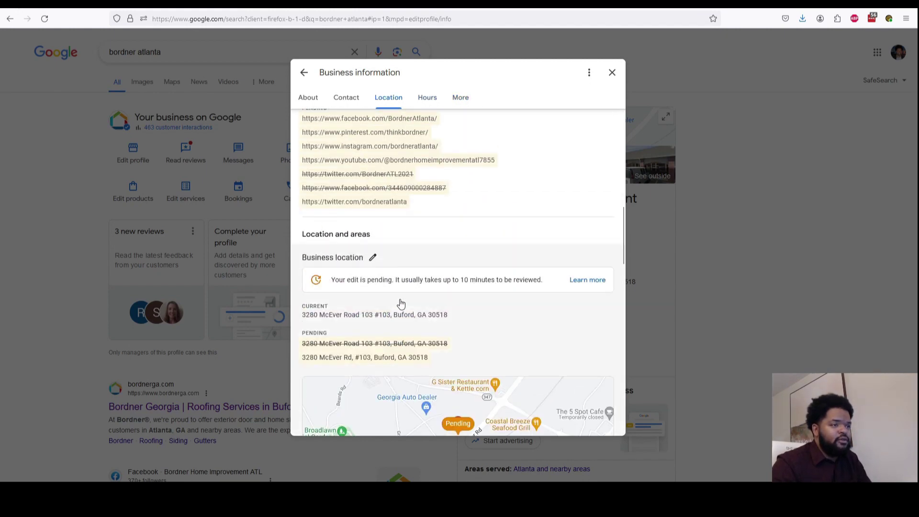
scroll(402, 304, "up", 9)
scroll(407, 302, "down", 3)
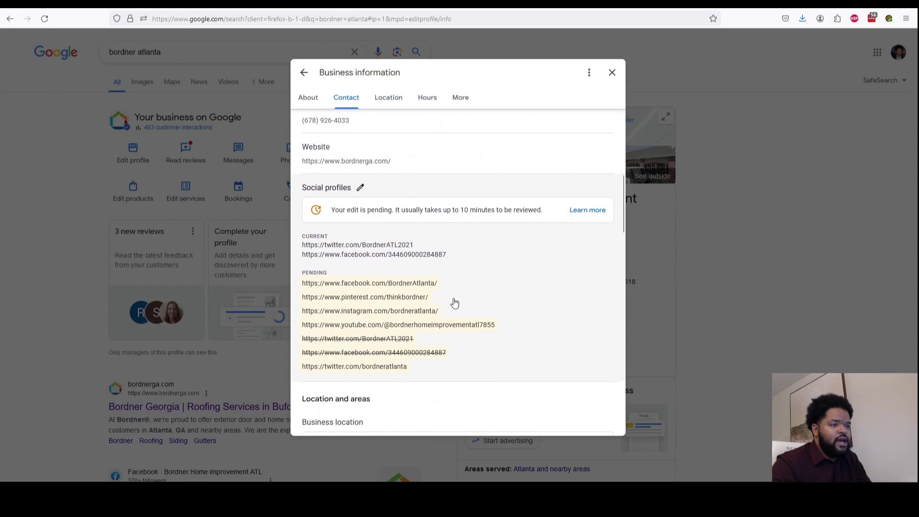
scroll(455, 303, "up", 8)
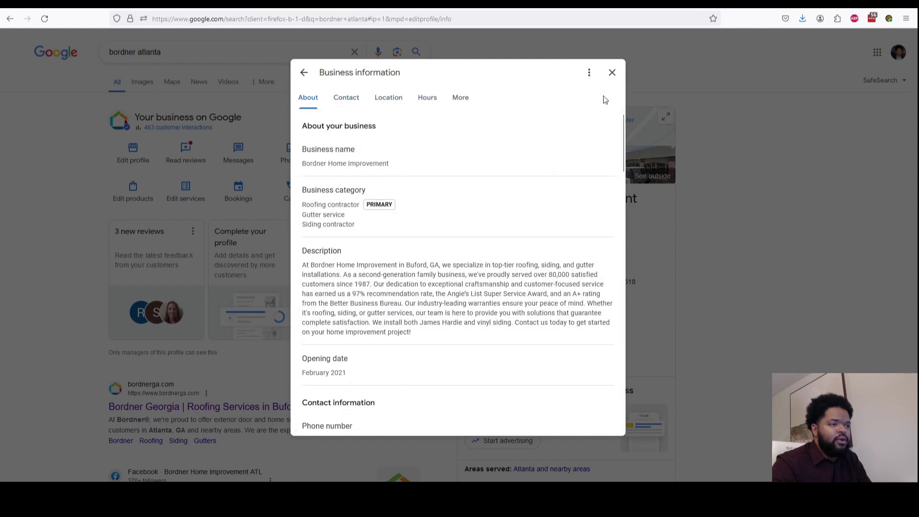
left_click(612, 73)
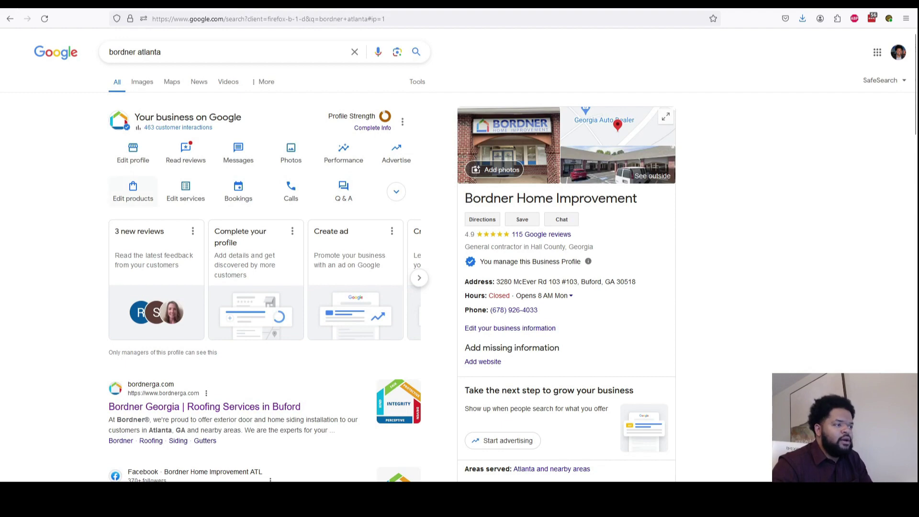
Step: Start a new product in the profile and name it Buford Roof Replacement, copying the name from the optimization document
left_click(134, 191)
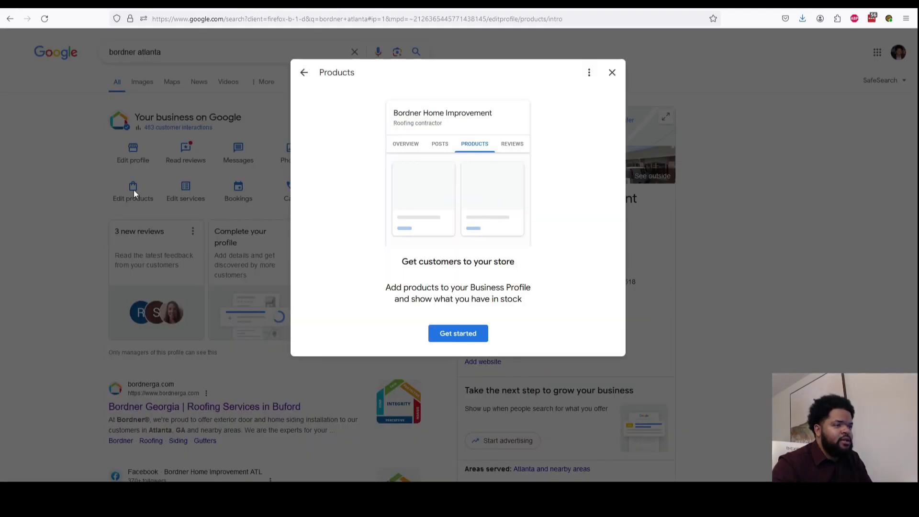
left_click(462, 333)
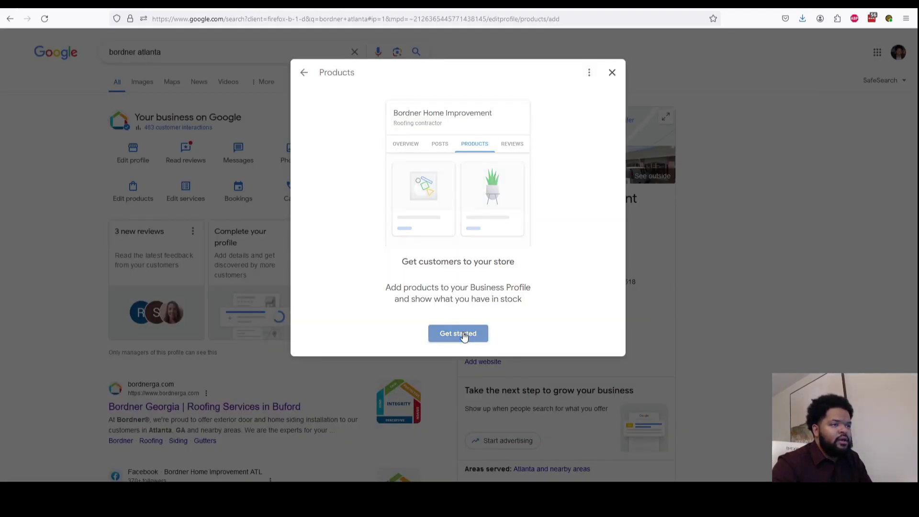
left_click(375, 109)
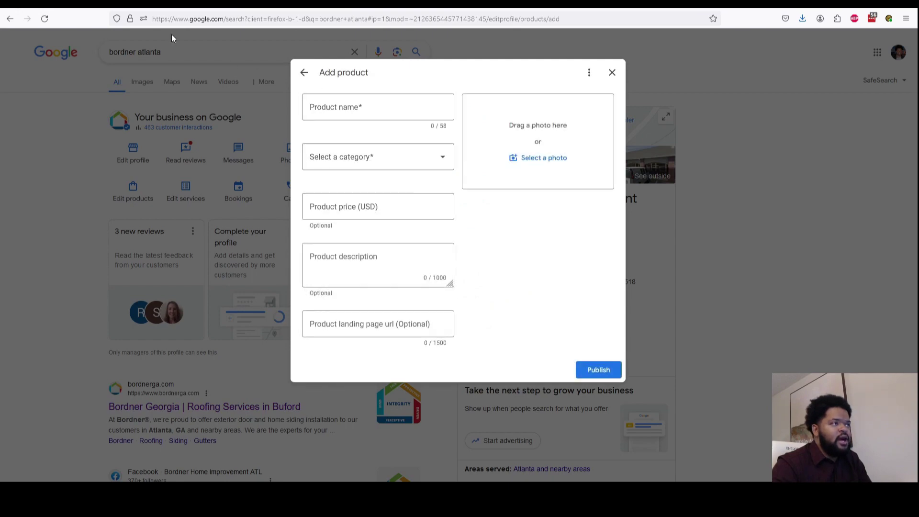
key("ctrl+Tab")
scroll(351, 177, "up", 1)
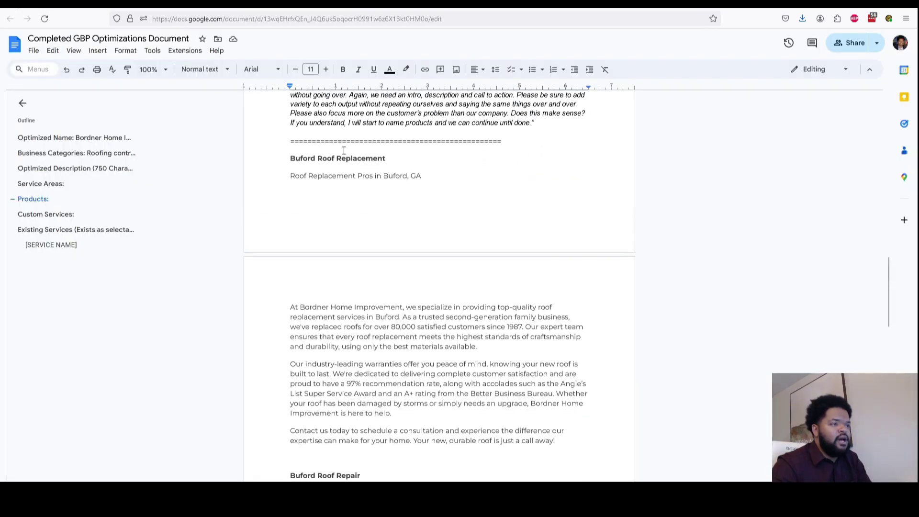
triple_click(344, 154)
right_click(342, 153)
left_click(363, 183)
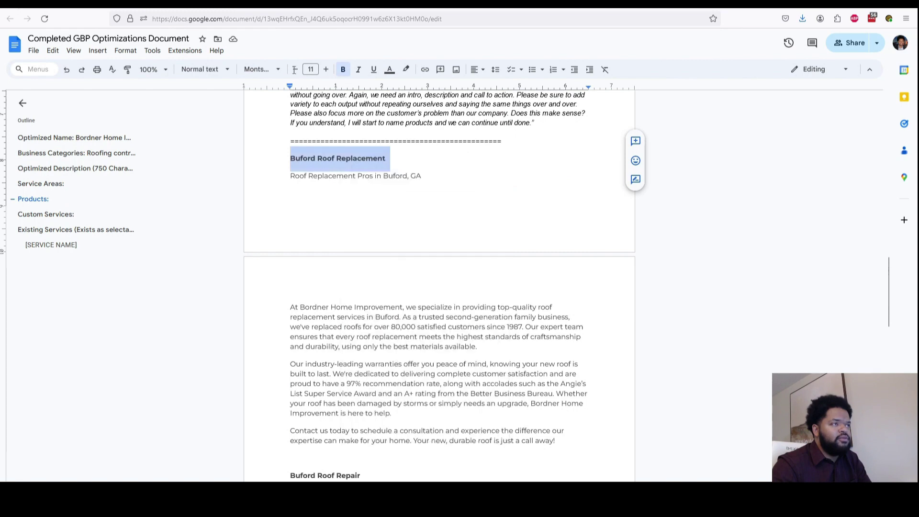
key("ctrl+shift+Tab")
left_click(373, 104)
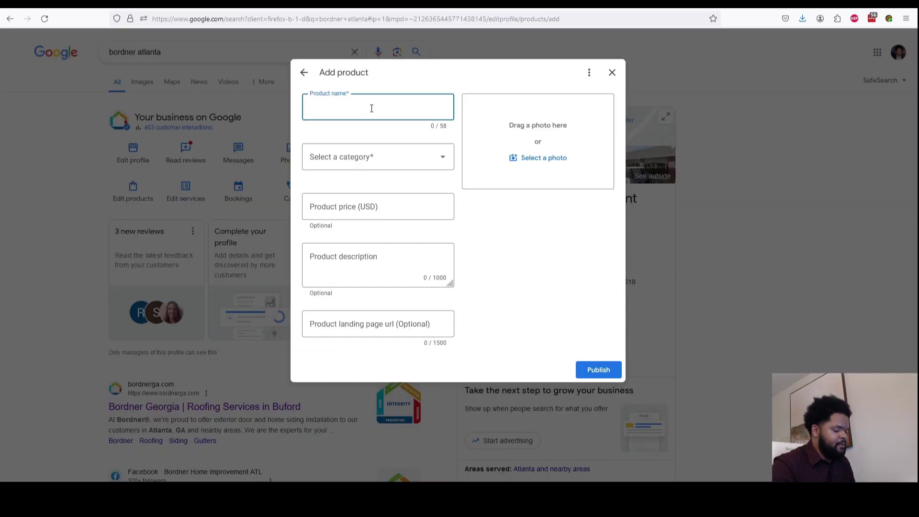
key("ctrl+v")
Step: Create a new product category named Roofing for the roof replacement product
left_click(365, 154)
left_click(371, 190)
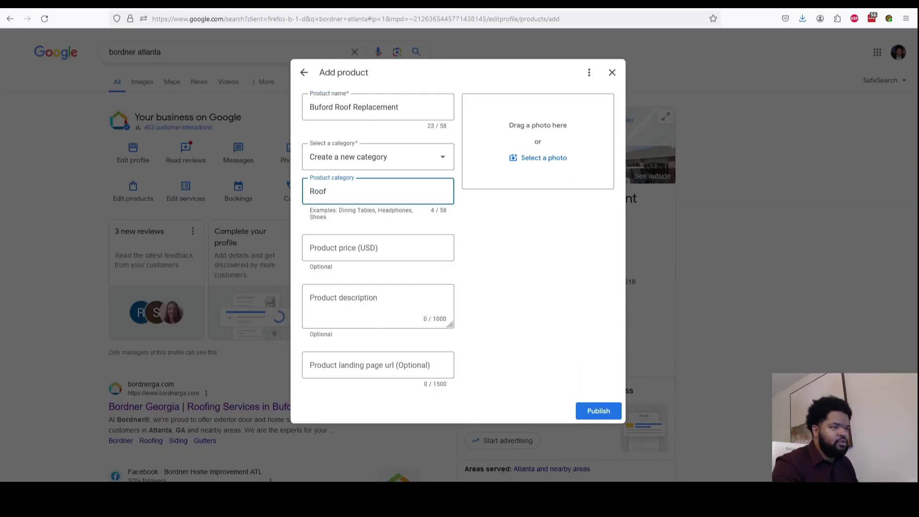
left_click(473, 214)
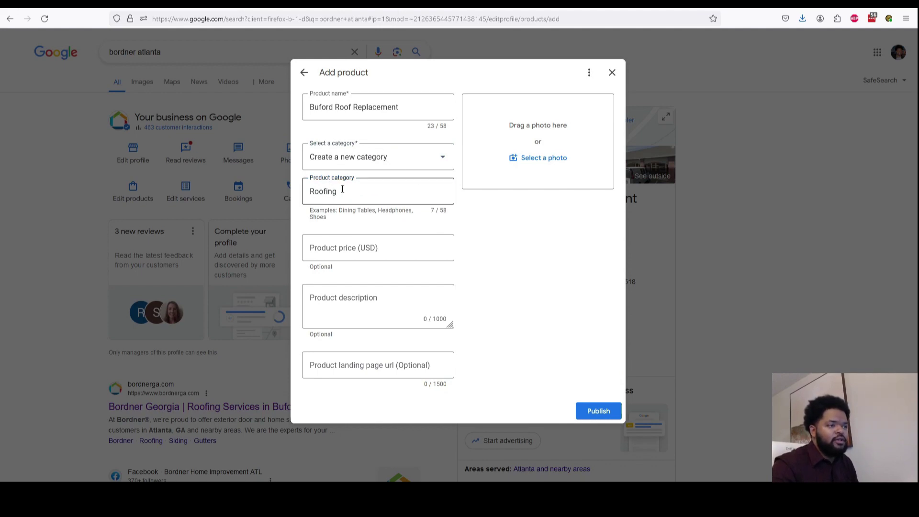
Step: Fill in the product description with the document's roof replacement text and delete the cut-off last sentence
key("ctrl+Tab")
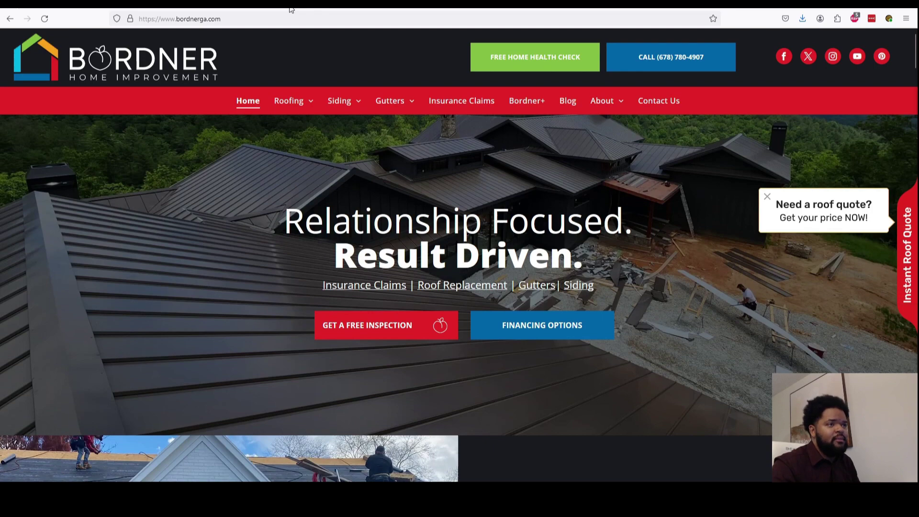
left_click(290, 9)
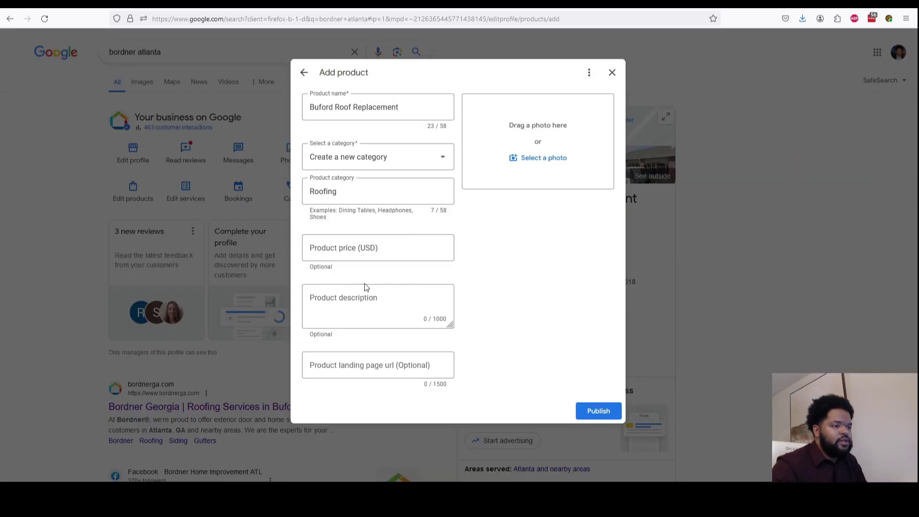
left_click(345, 300)
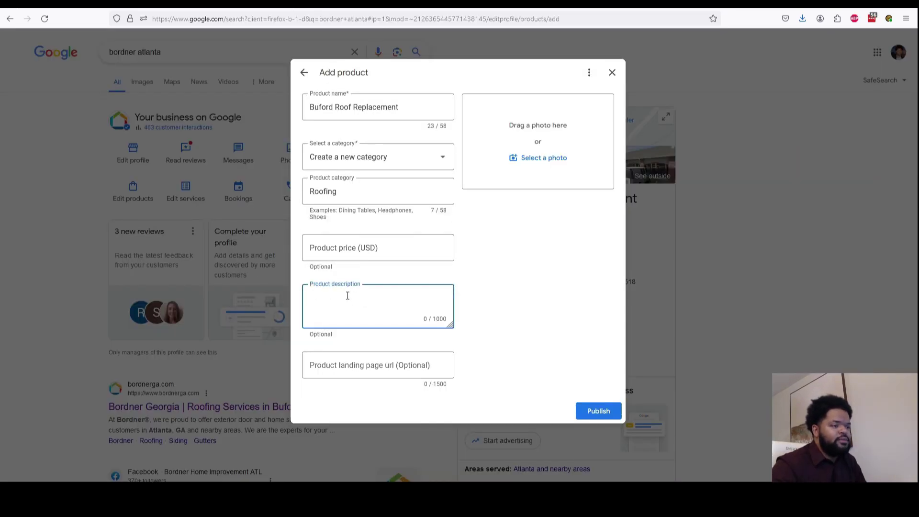
key("ctrl+Tab")
left_click_drag(292, 133, 557, 401)
key("ctrl+c")
key("ctrl+shift+Tab")
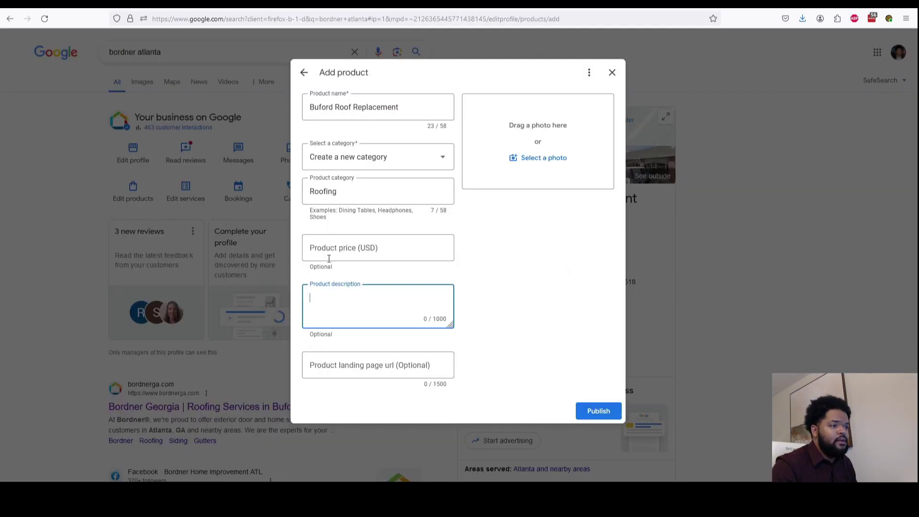
key("ctrl+v")
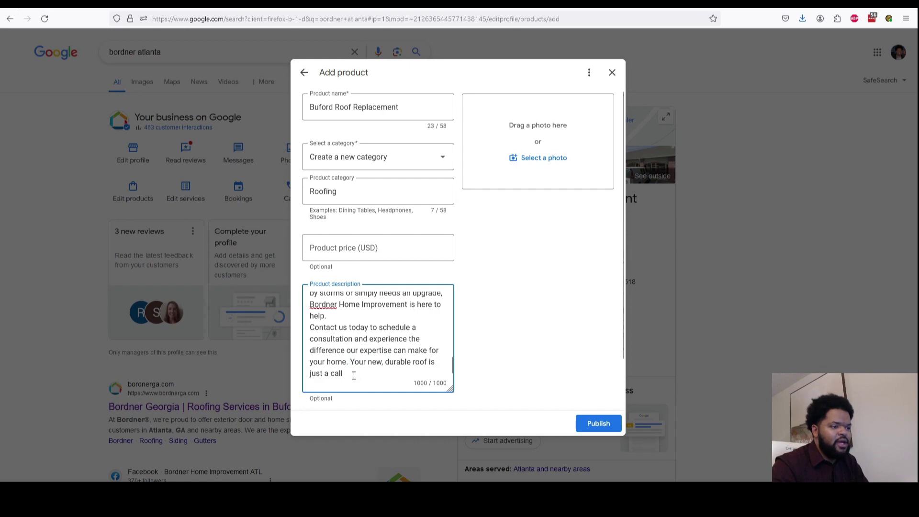
left_click_drag(351, 363, 354, 373)
key("BackSpace")
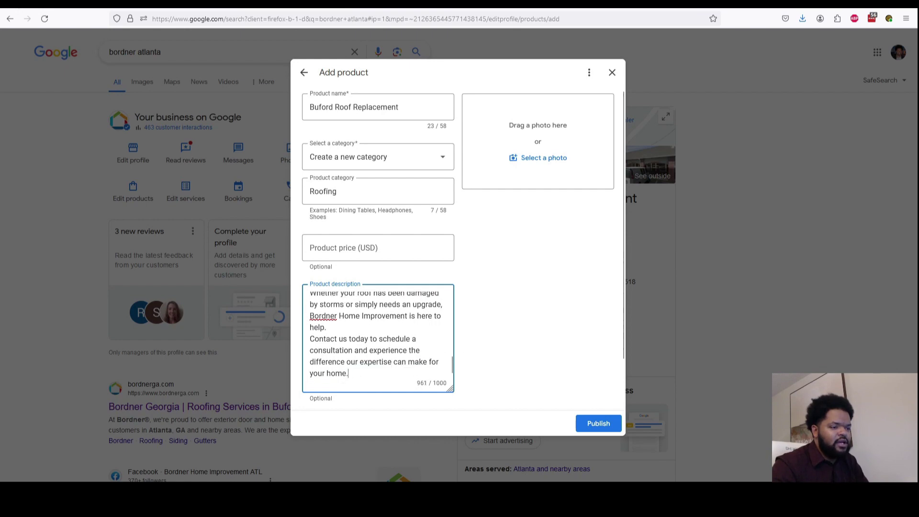
scroll(418, 327, "down", 2)
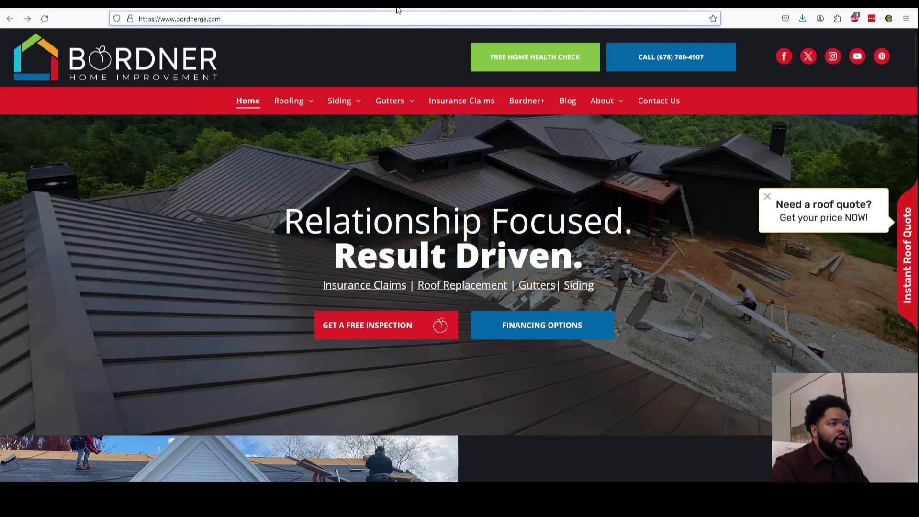
left_click(282, 120)
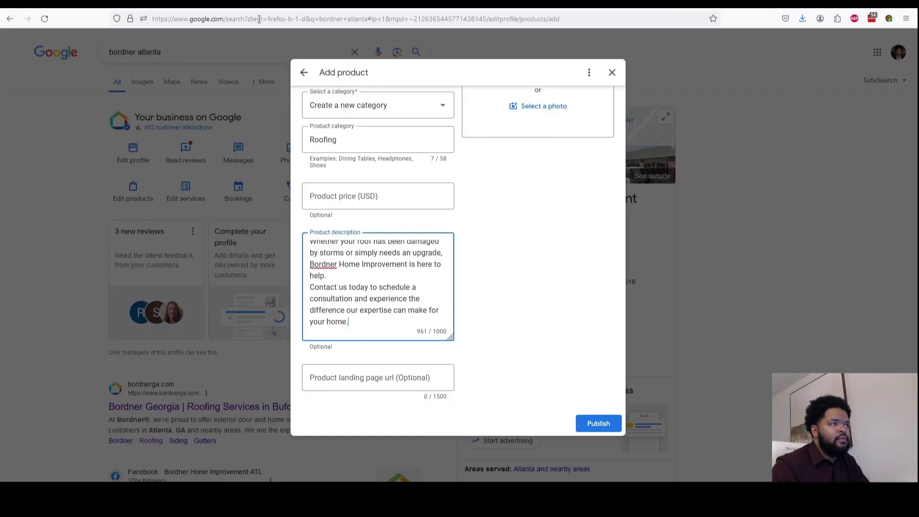
key("Tab")
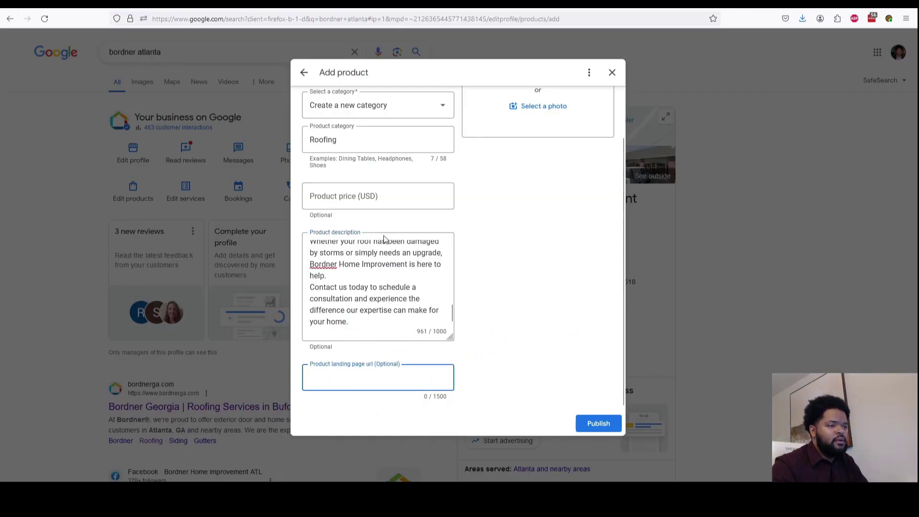
key("ctrl+v")
scroll(530, 278, "up", 2)
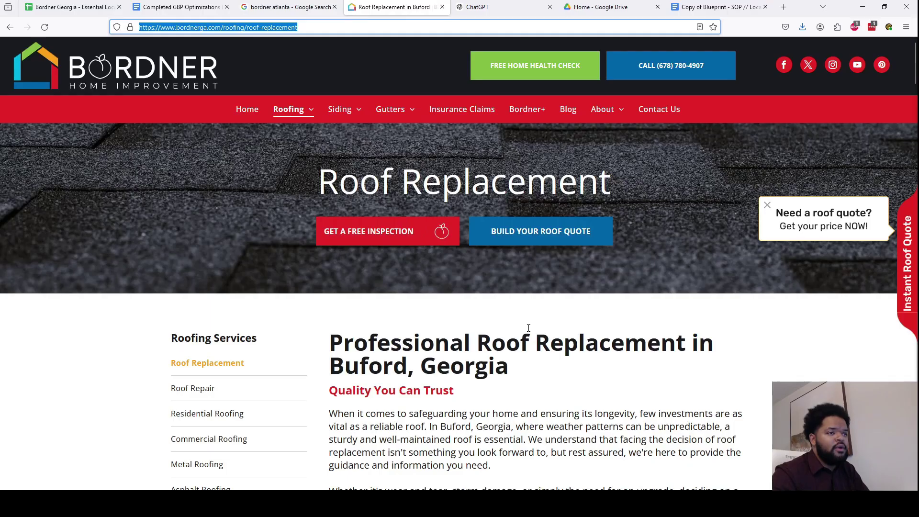
Step: Add the roof photo from Bordner's roof replacement page to the Buford Roof Replacement product and publish it
scroll(521, 311, "down", 10)
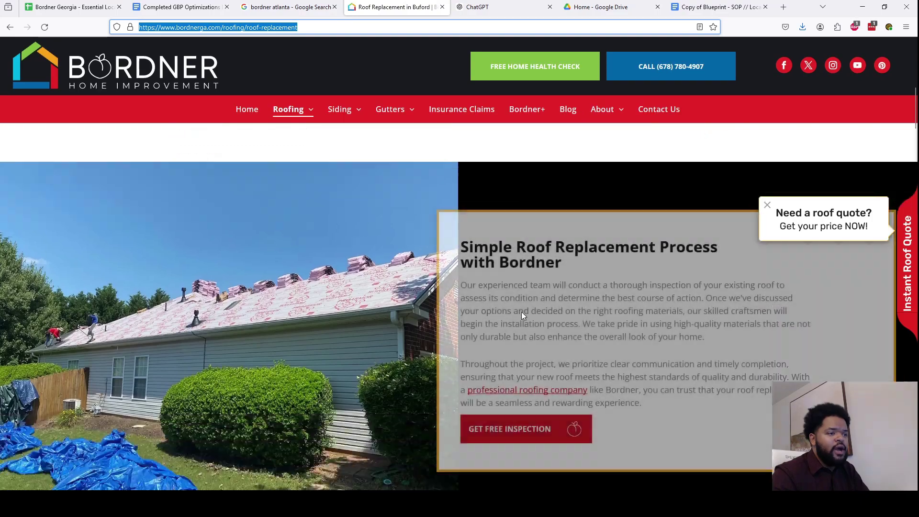
scroll(289, 289, "down", 3)
scroll(289, 290, "up", 3)
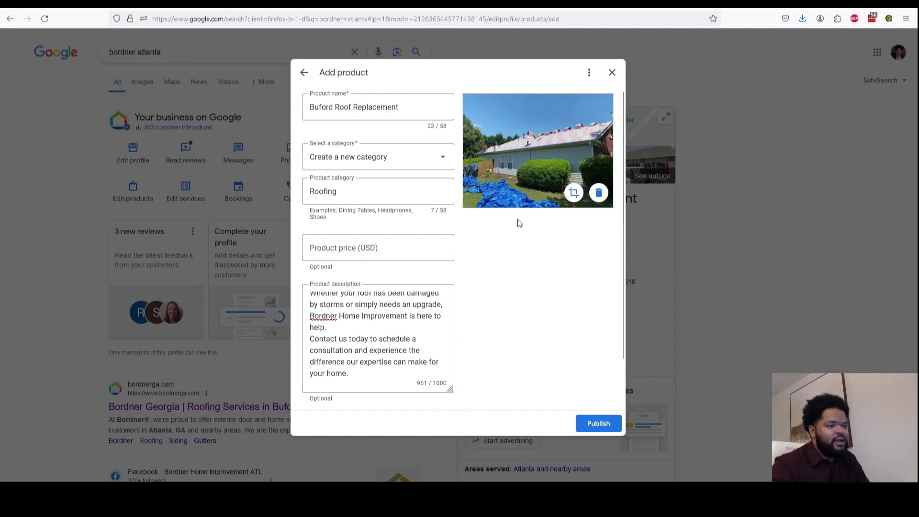
left_click(588, 425)
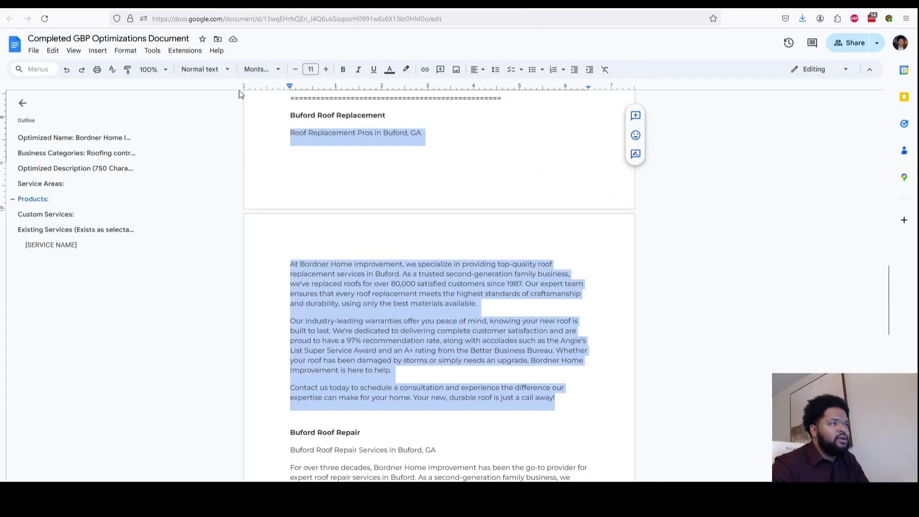
Step: Add and save roofing contractor services: roof inspection, installation, repair, damage repair and storm & wind damage repair, plus gutter cleaning, installation and repairs
left_click(244, 11)
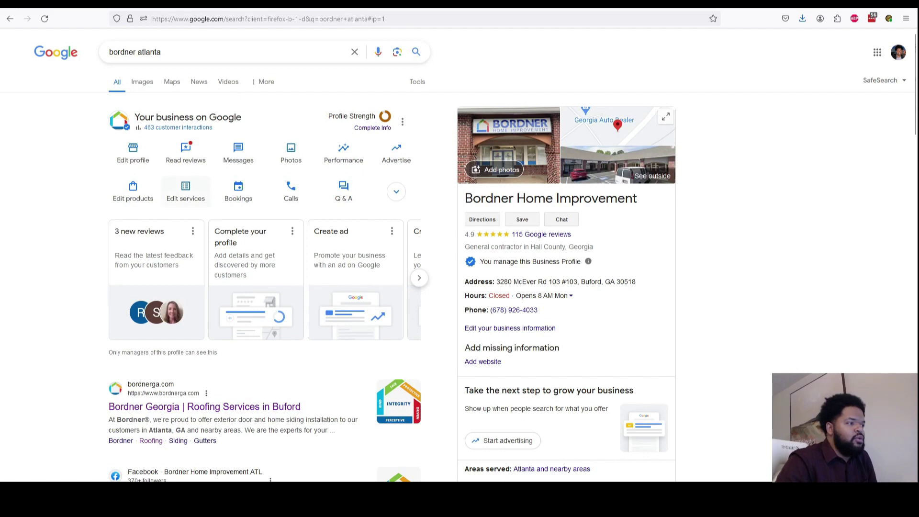
left_click(184, 189)
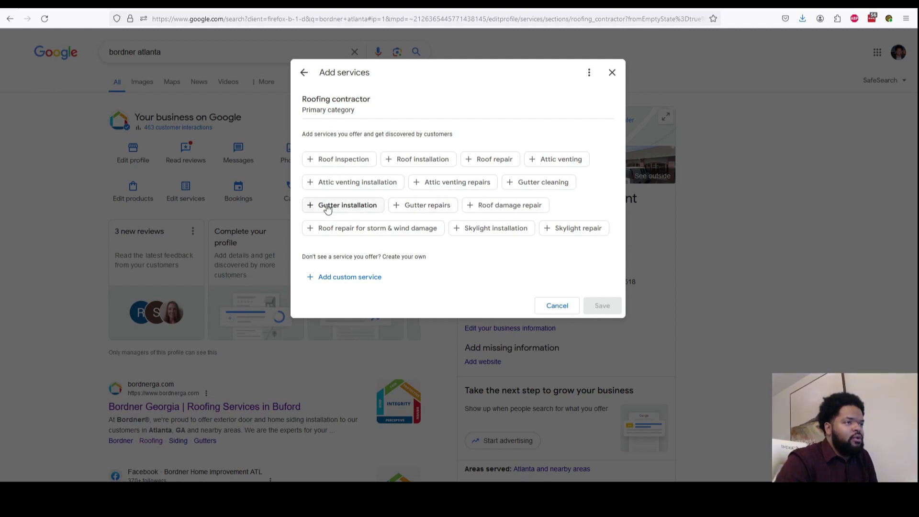
left_click(333, 165)
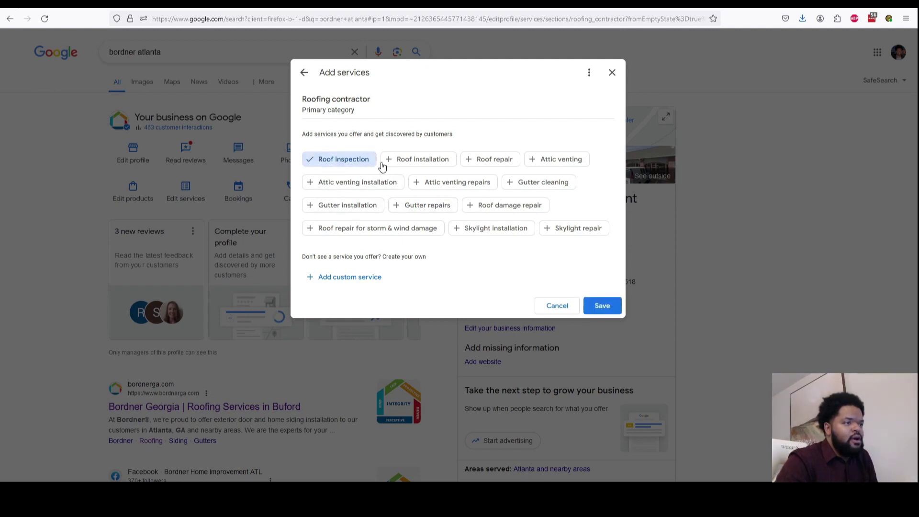
left_click(418, 160)
left_click(470, 164)
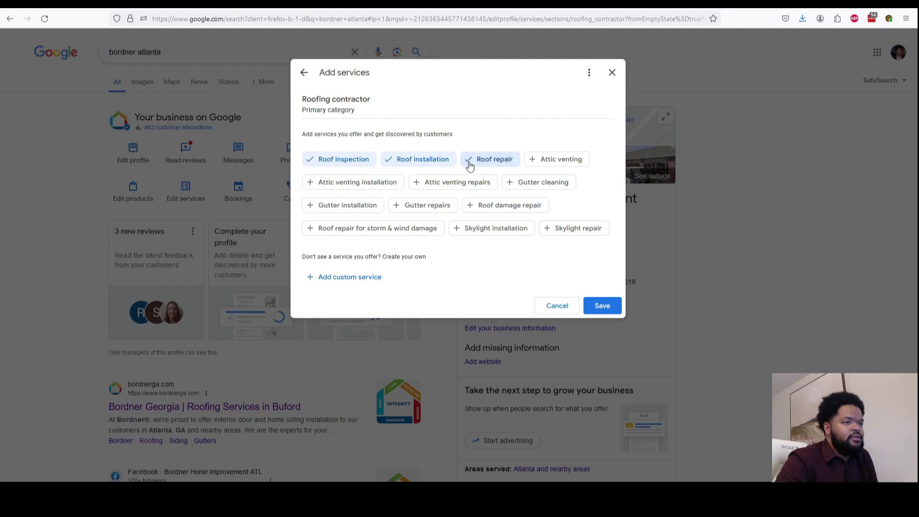
left_click(548, 181)
left_click(426, 205)
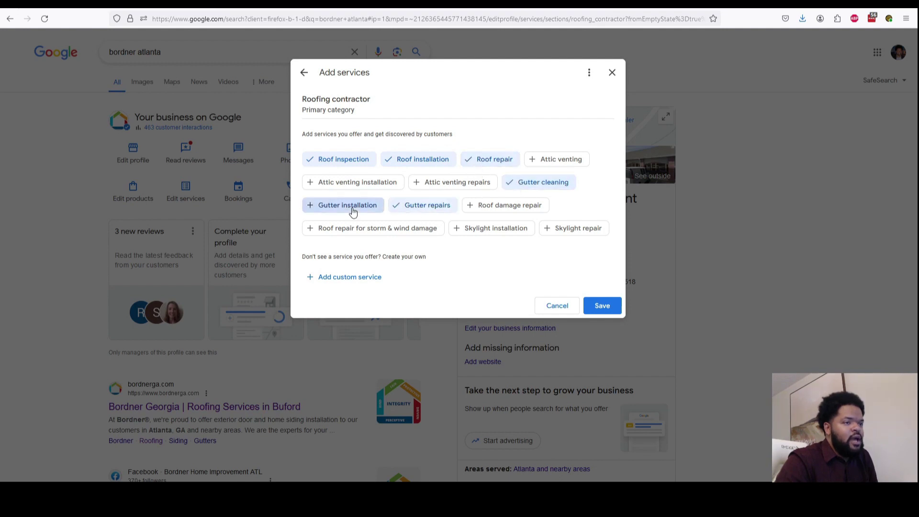
left_click(348, 205)
left_click(501, 210)
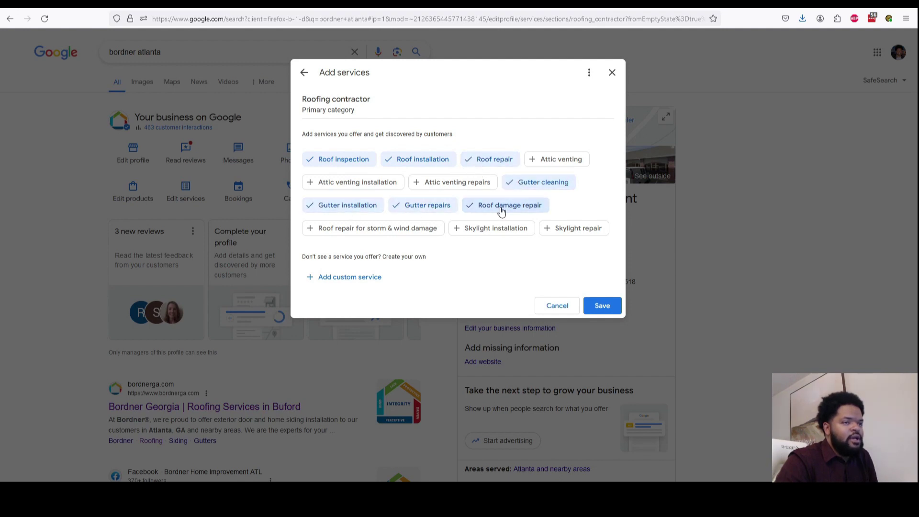
left_click(424, 228)
left_click(603, 306)
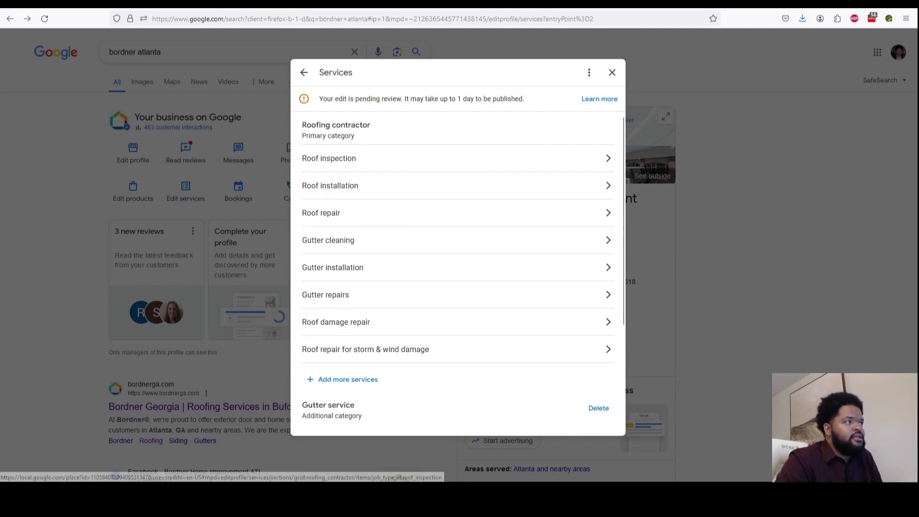
Step: Open the Roof inspection service's details and review the custom and existing services sections of the optimization document
key("ctrl+Tab")
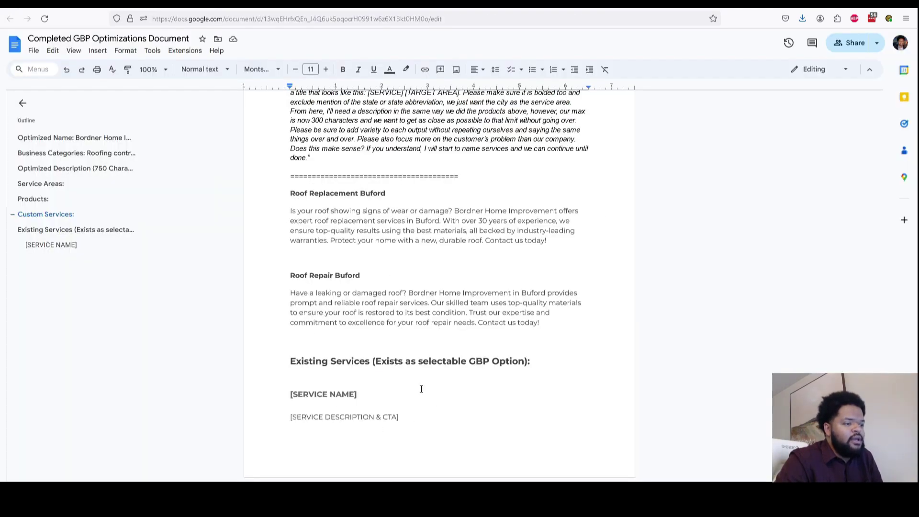
key("ctrl+shift+Tab")
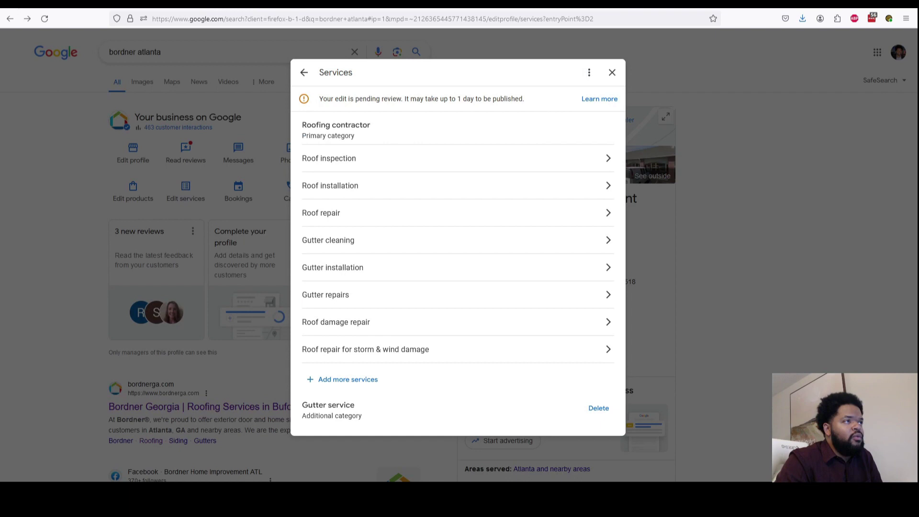
left_click(359, 165)
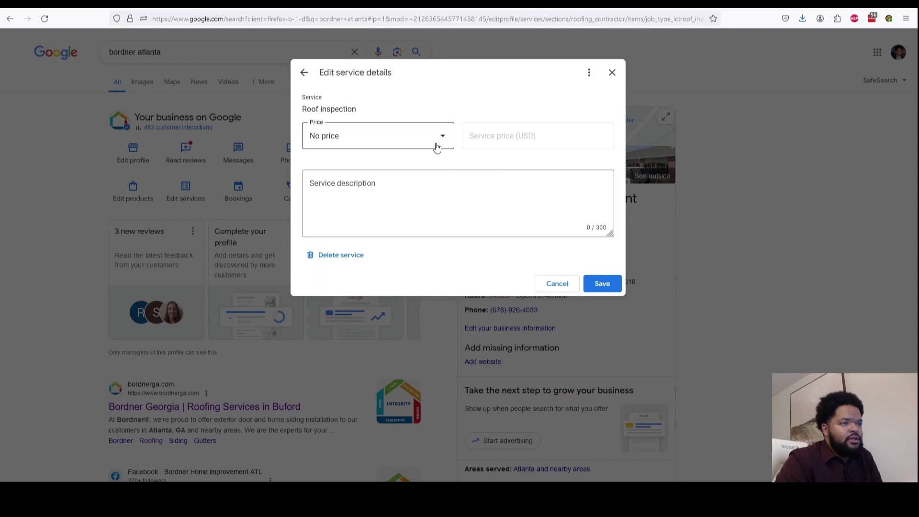
left_click(399, 201)
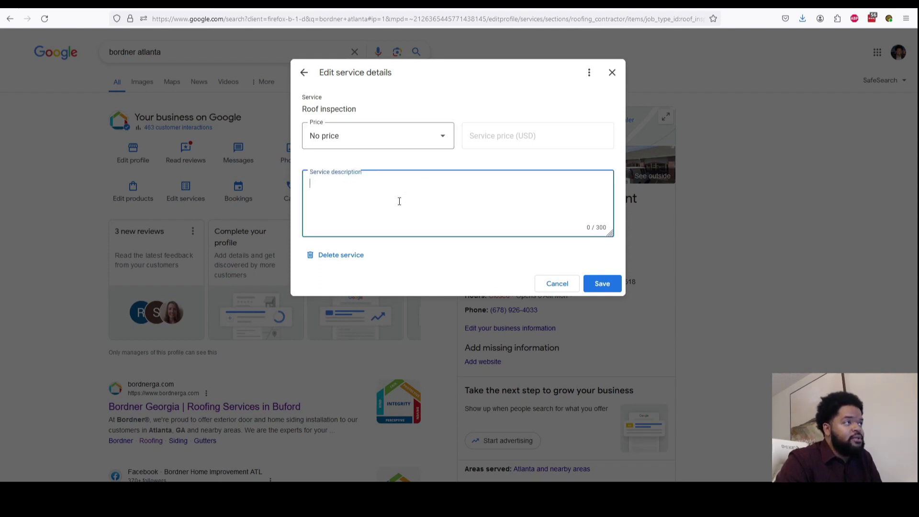
left_click(174, 9)
scroll(374, 203, "up", 1)
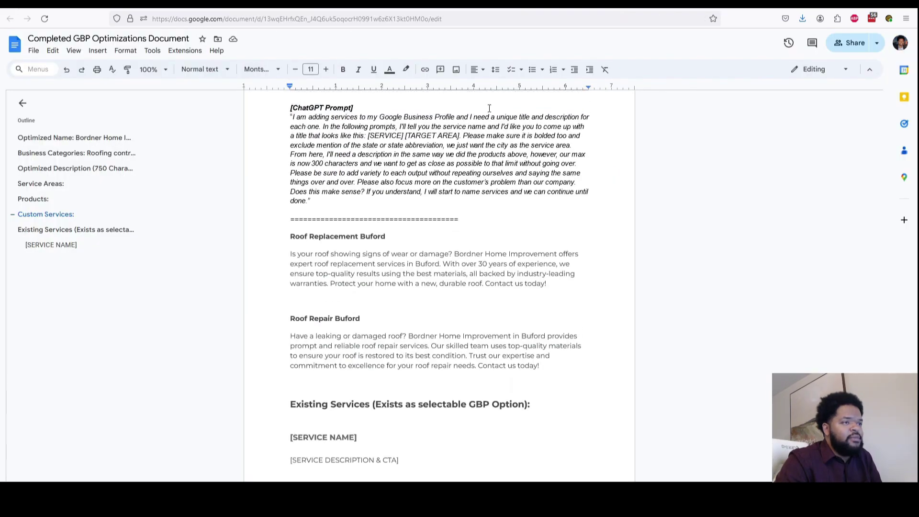
scroll(448, 141, "down", 1)
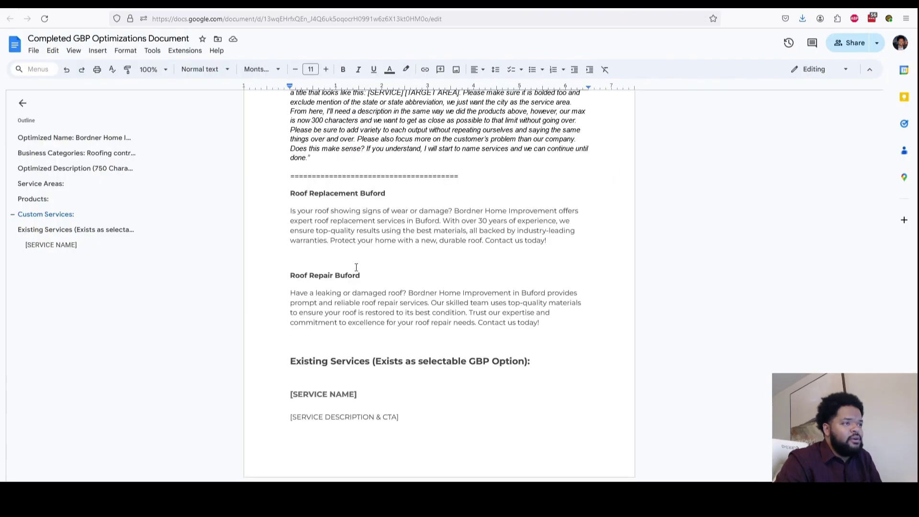
scroll(357, 267, "up", 1)
scroll(355, 268, "down", 1)
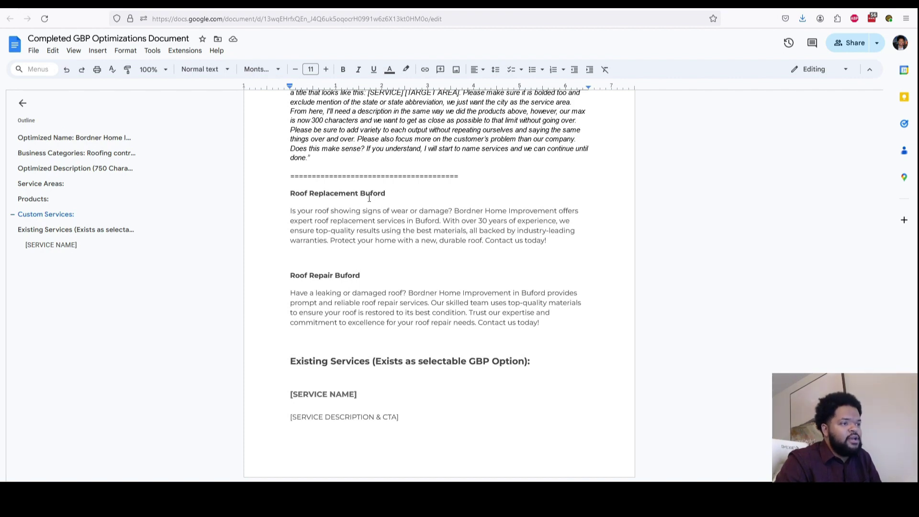
left_click(263, 9)
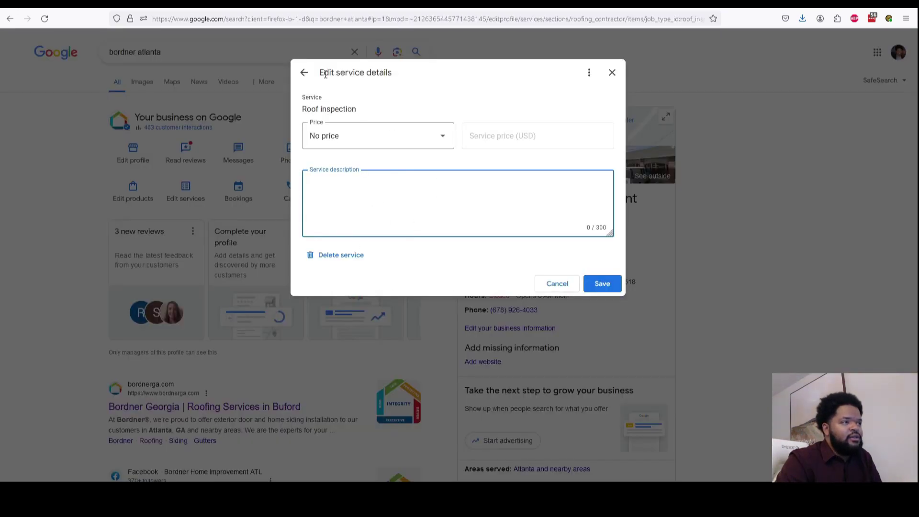
left_click(304, 73)
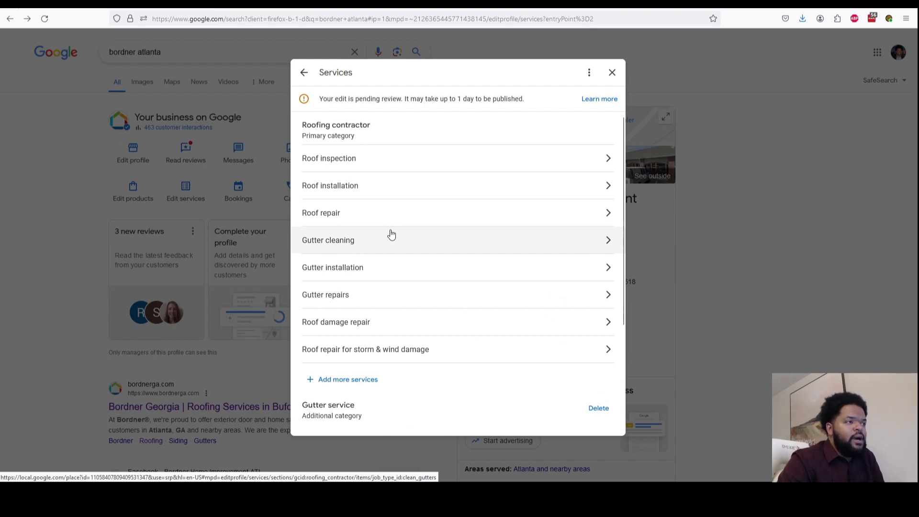
Step: Add the custom services Roof Replacement Buford and Roof Repair Buford under Roofing contractor, copying the names from the document, and save
scroll(390, 235, "down", 1)
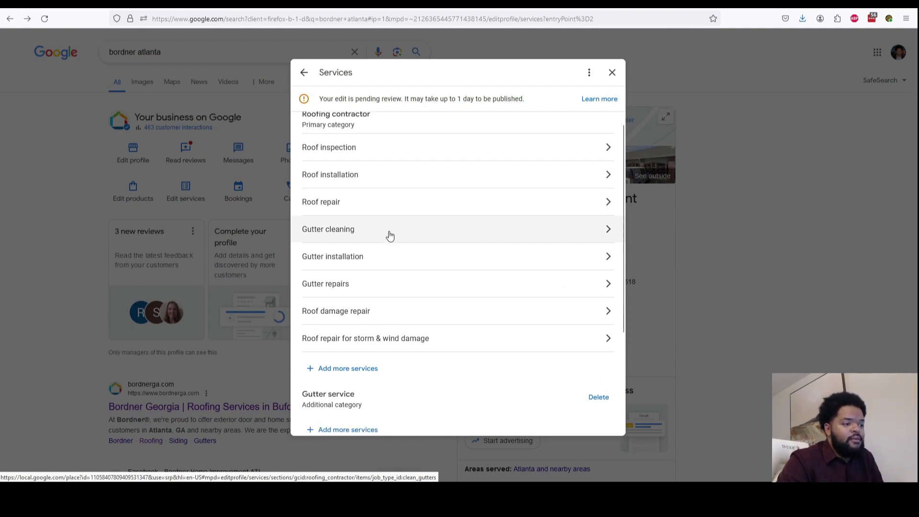
scroll(389, 235, "up", 1)
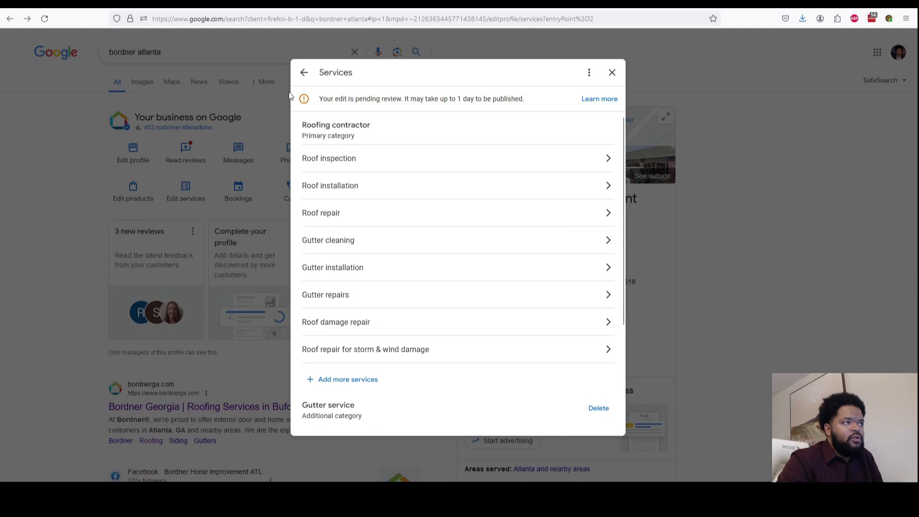
scroll(375, 201, "down", 5)
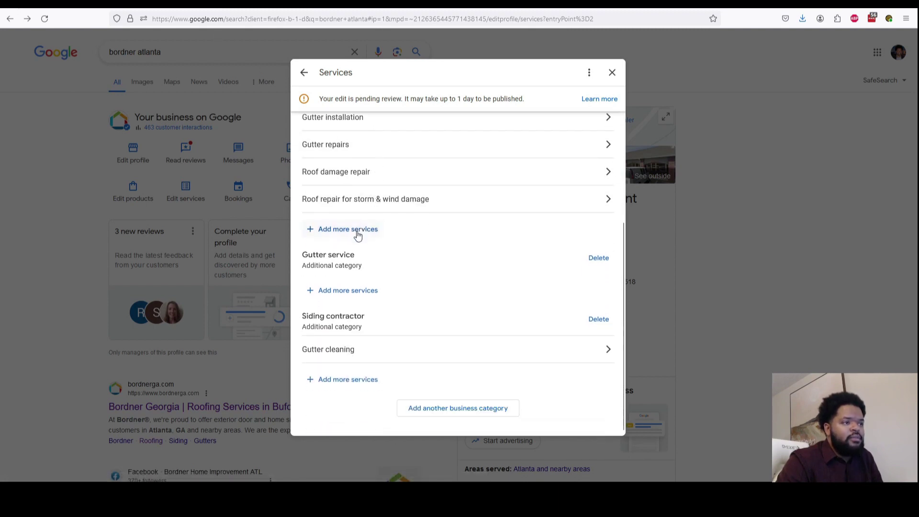
left_click(358, 236)
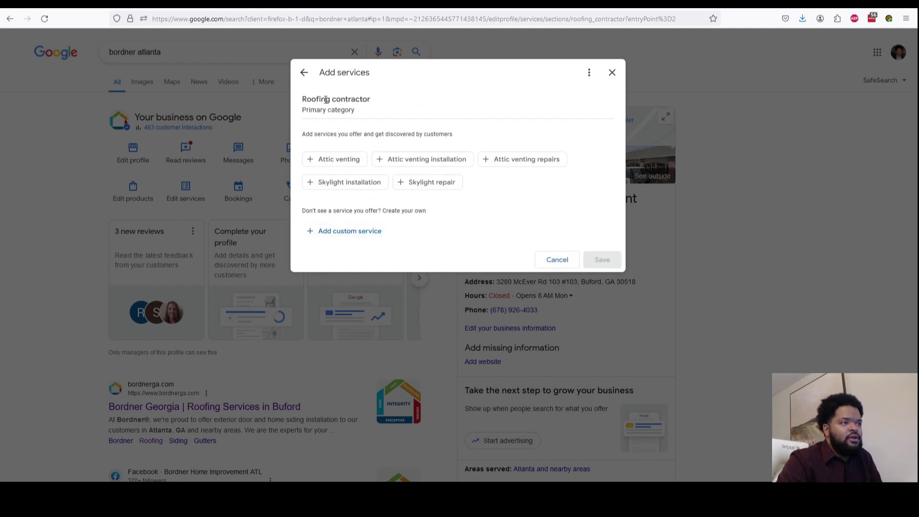
left_click(350, 233)
key("ctrl+Tab")
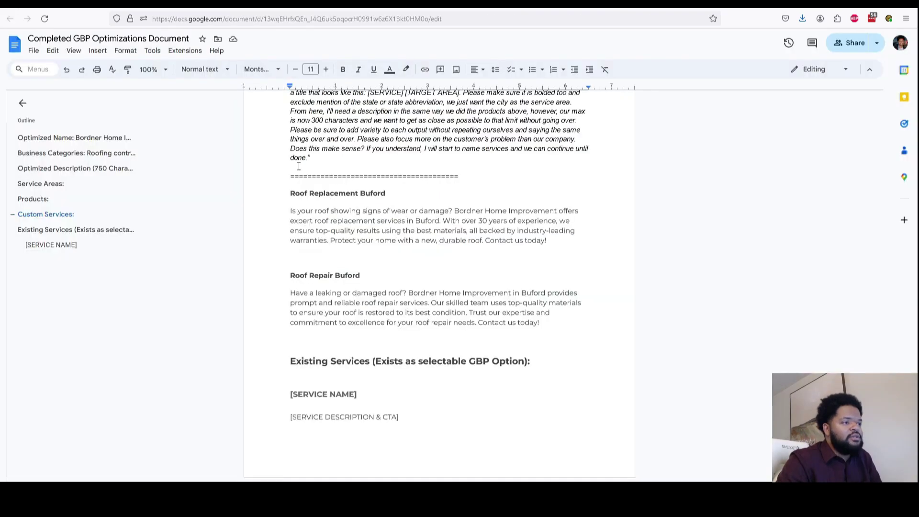
scroll(298, 167, "up", 2)
triple_click(341, 236)
key("ctrl+c")
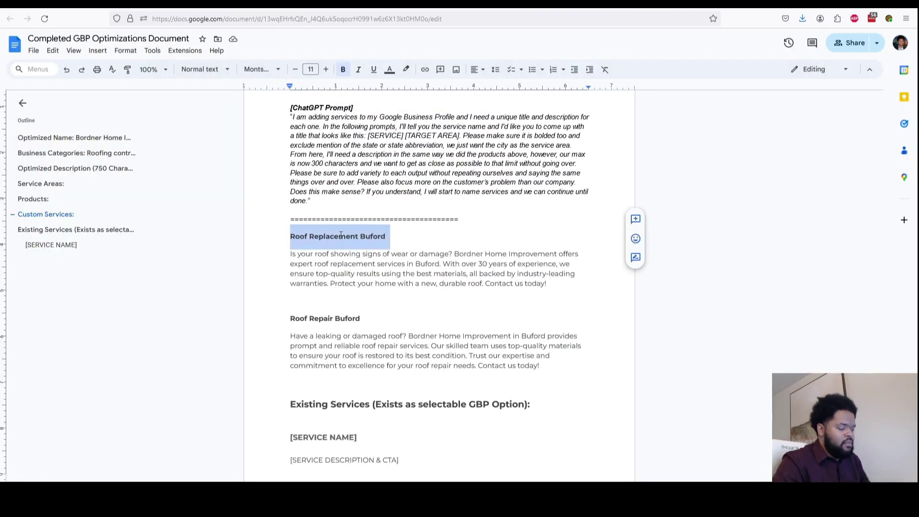
key("ctrl+Tab")
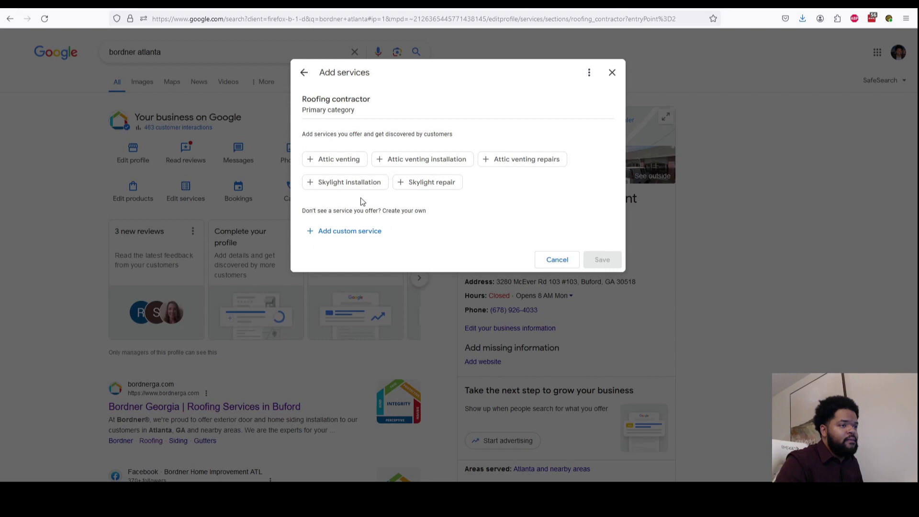
left_click(361, 233)
key("ctrl+v")
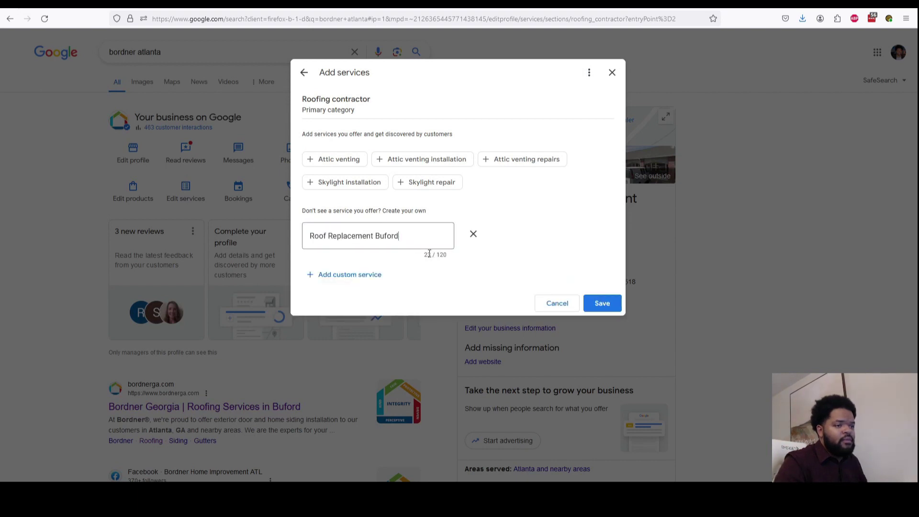
left_click(589, 303)
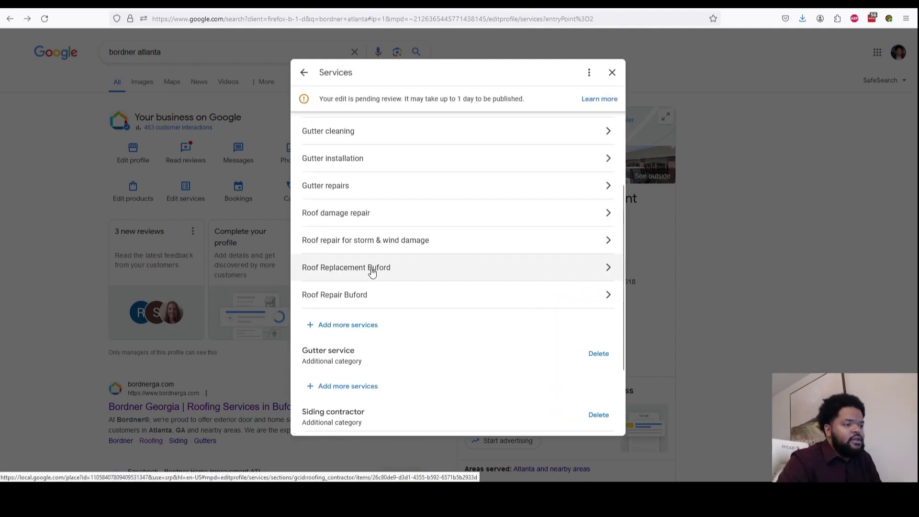
Step: Fill in the descriptions of the Roof Replacement Buford and Roof Repair Buford services with the matching paragraphs from the document and save
left_click(371, 269)
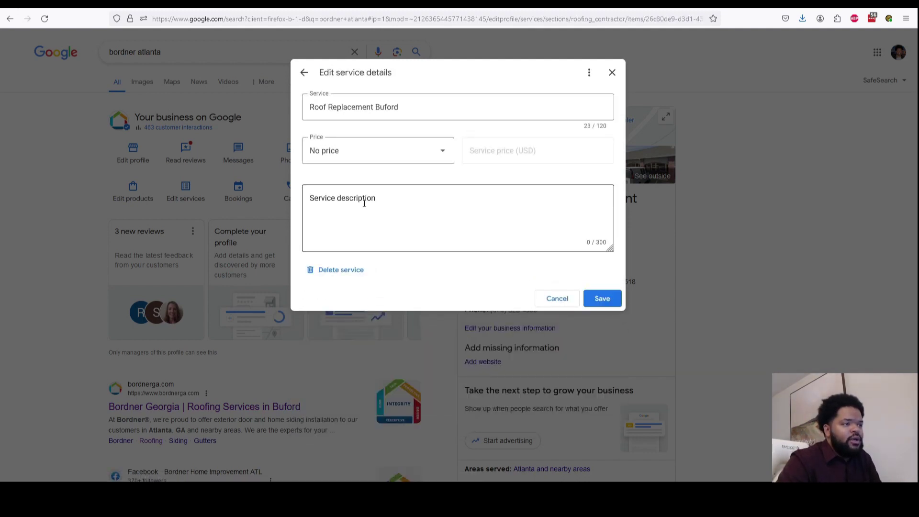
left_click(365, 203)
key("ctrl+Tab")
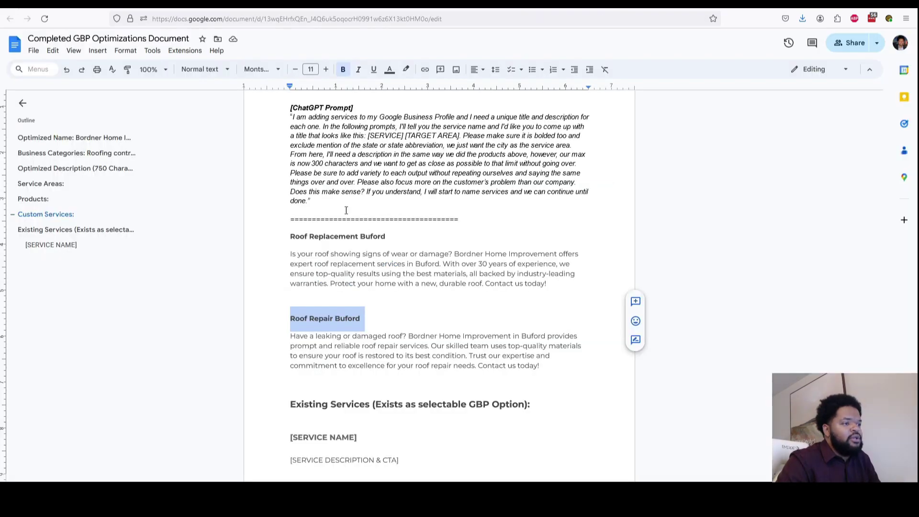
left_click_drag(293, 253, 548, 284)
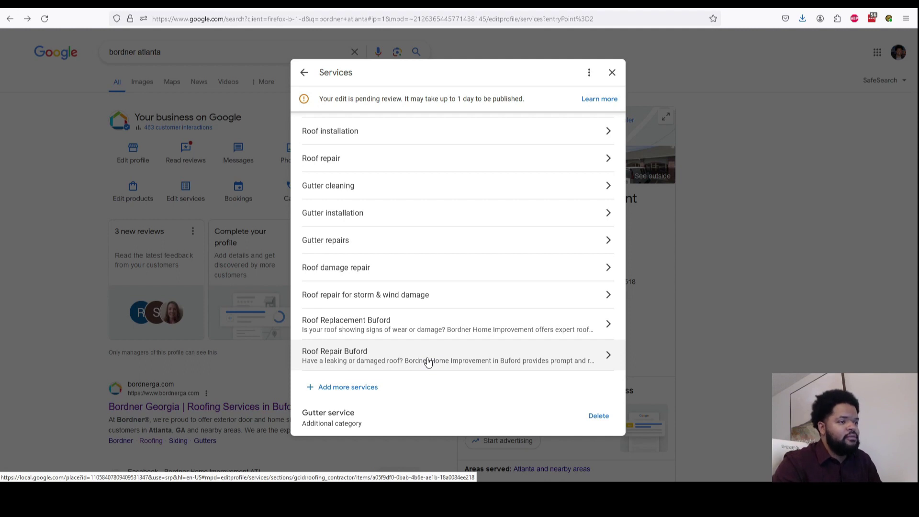
scroll(396, 295, "up", 2)
scroll(388, 267, "down", 4)
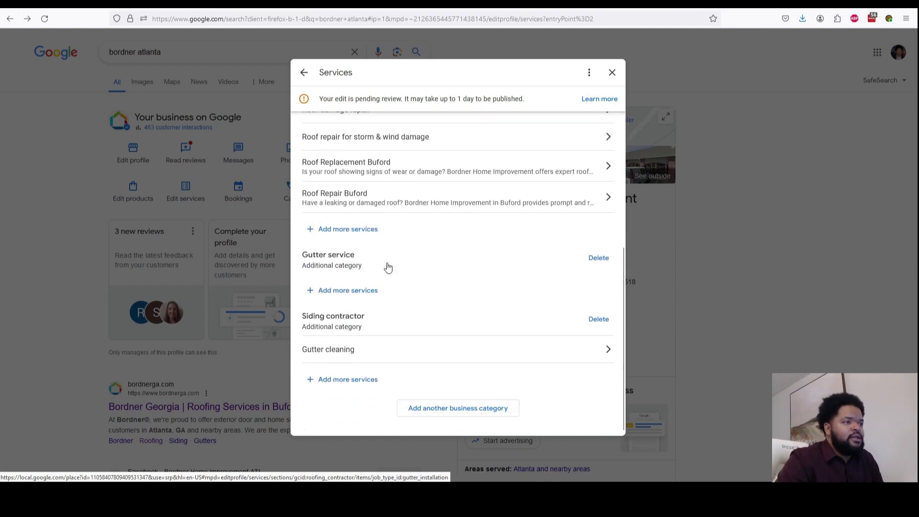
scroll(388, 267, "up", 4)
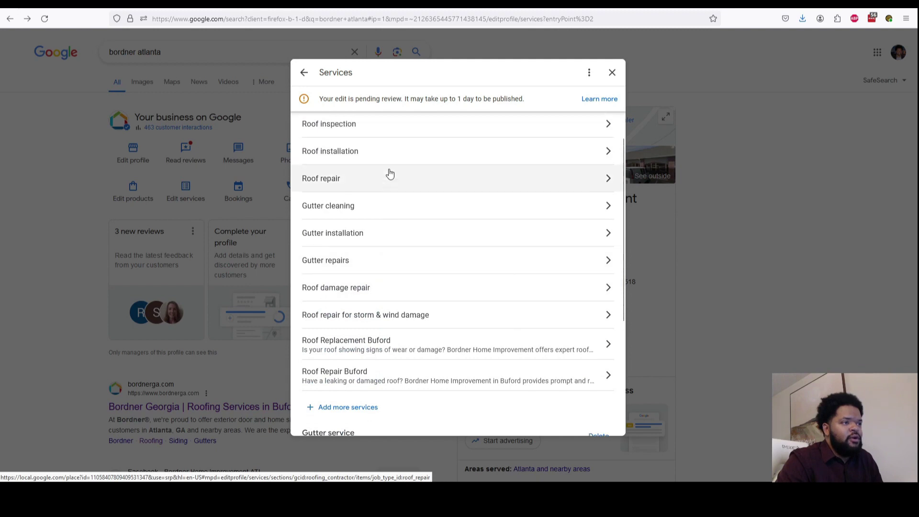
scroll(390, 173, "up", 1)
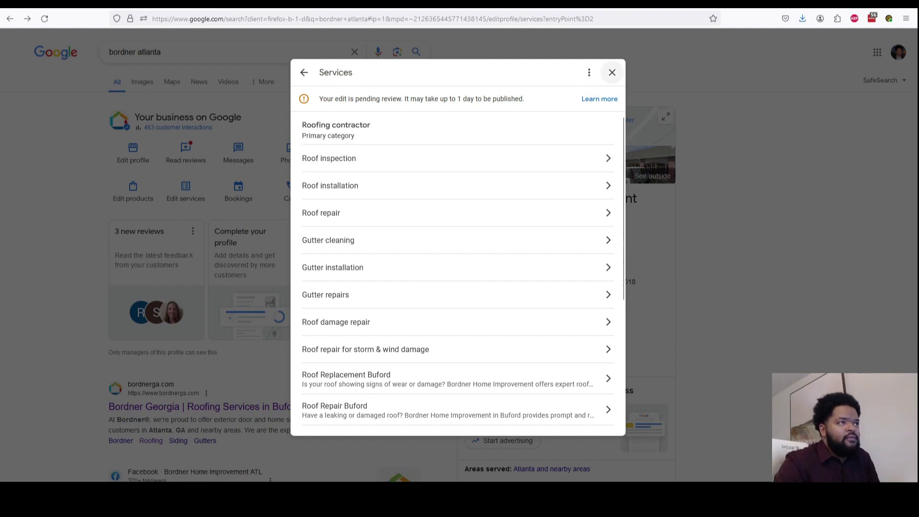
scroll(454, 215, "down", 3)
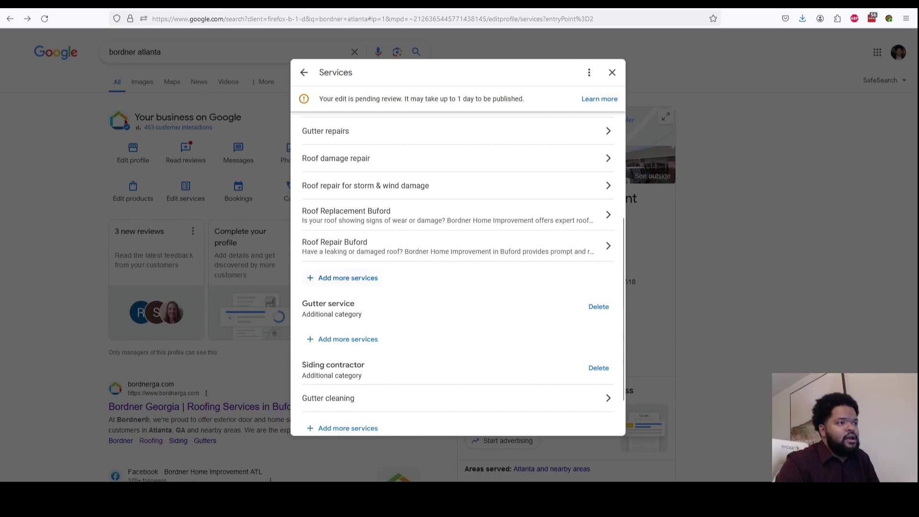
Step: Close the services editor and mark "Implement Changes from GBP Optimization Document" as done in the SEO checklist
scroll(364, 242, "up", 3)
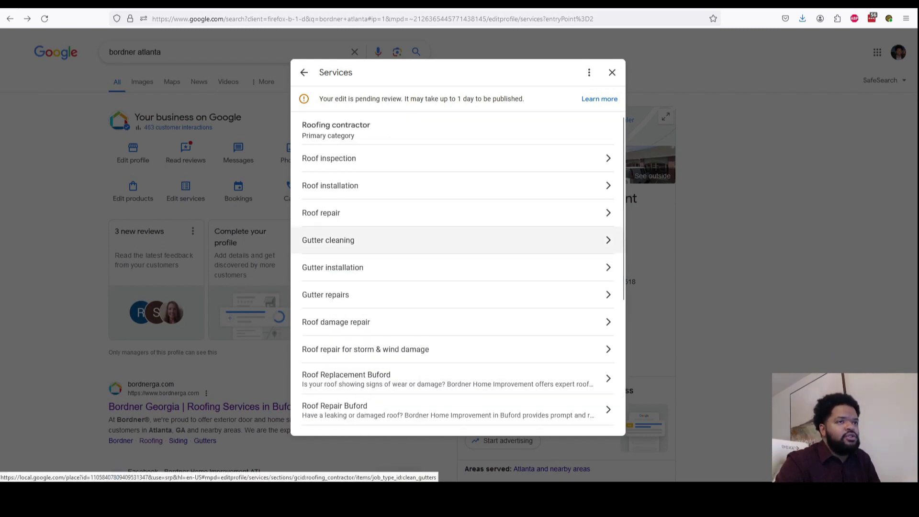
left_click(613, 72)
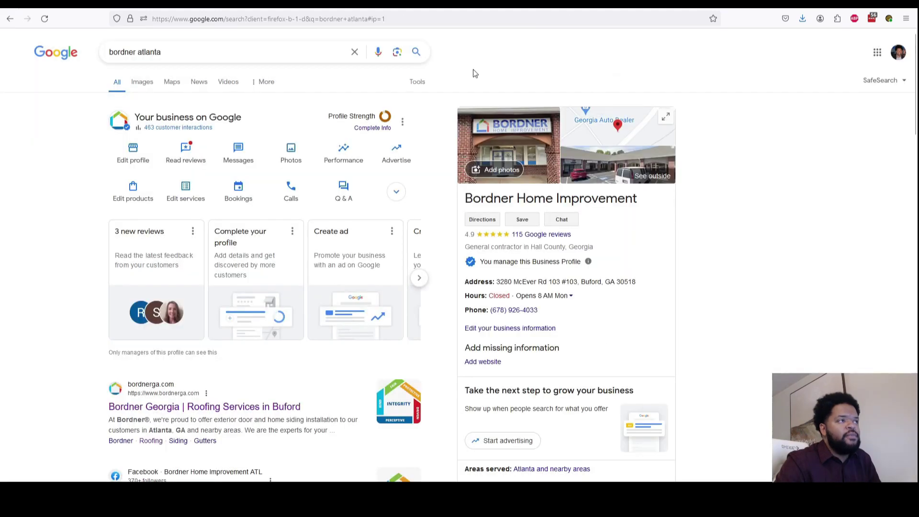
key("ctrl+Tab")
left_click(449, 186)
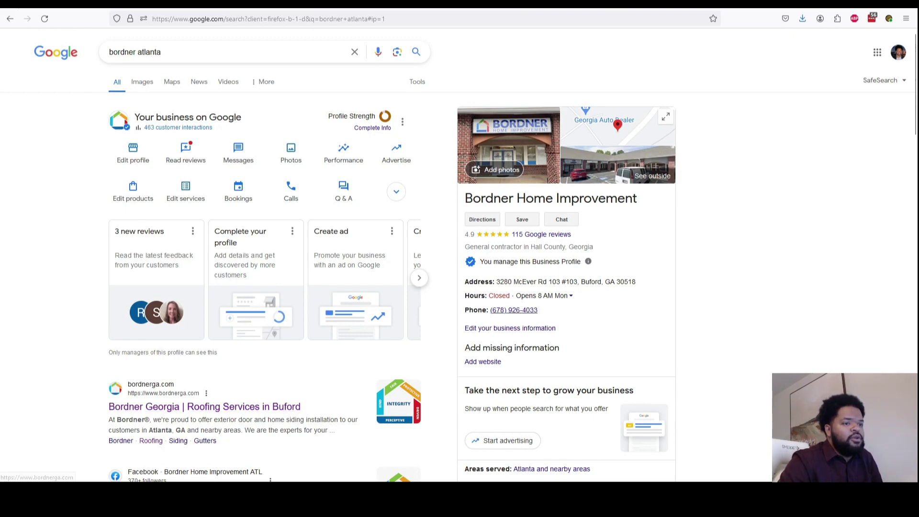
Step: Open a reply to the unanswered review about the chimney repair and new tin roof, and copy the review text
left_click(531, 237)
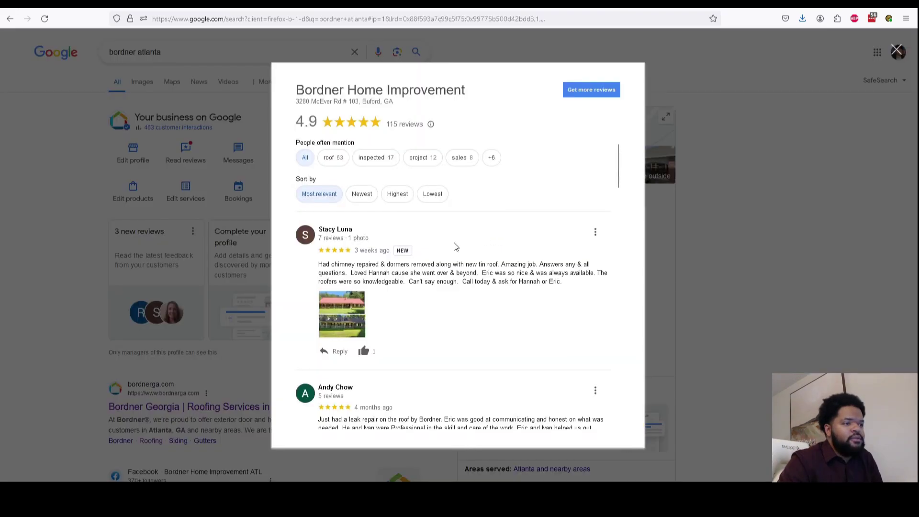
scroll(454, 247, "down", 1)
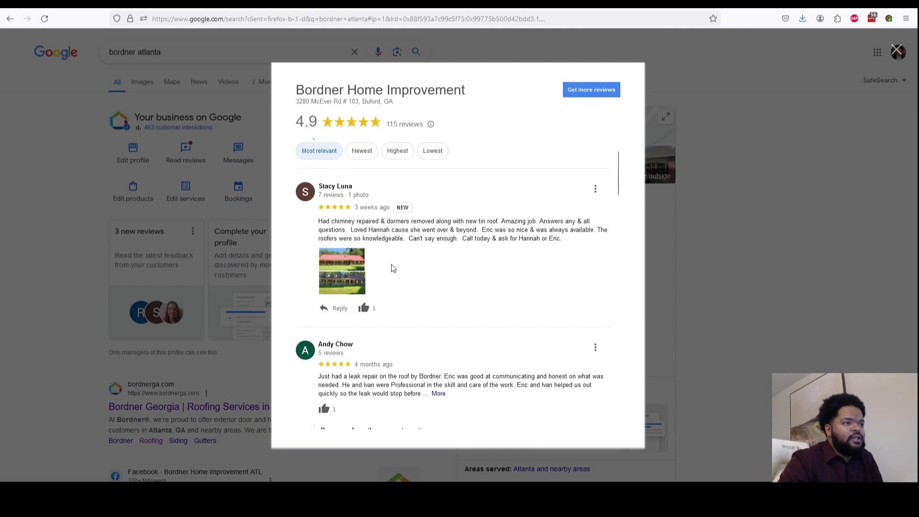
left_click(331, 310)
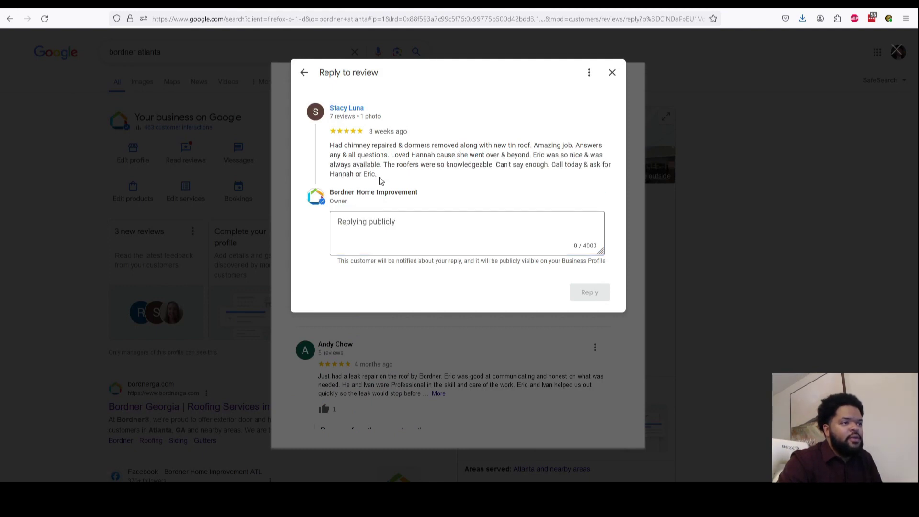
left_click_drag(380, 181, 334, 147)
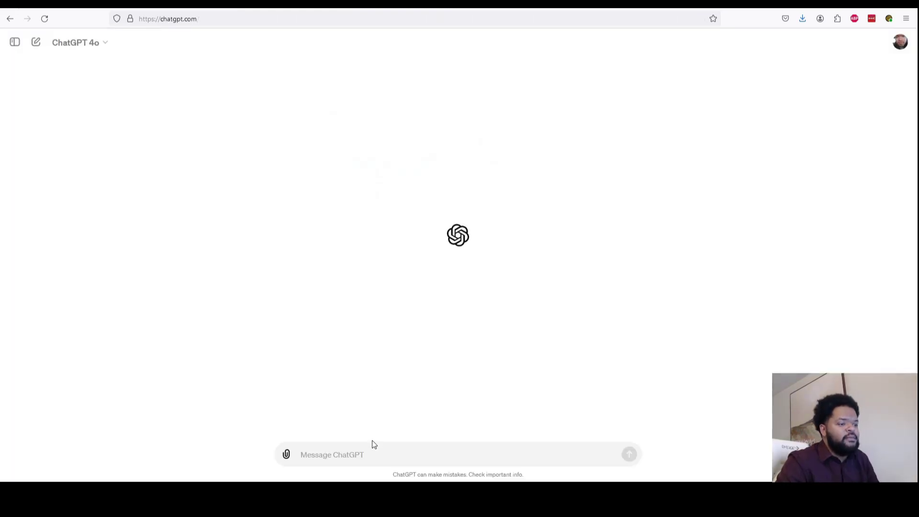
Step: Ask ChatGPT "Write me a short response to this review:" followed by the copied review text
left_click(424, 430)
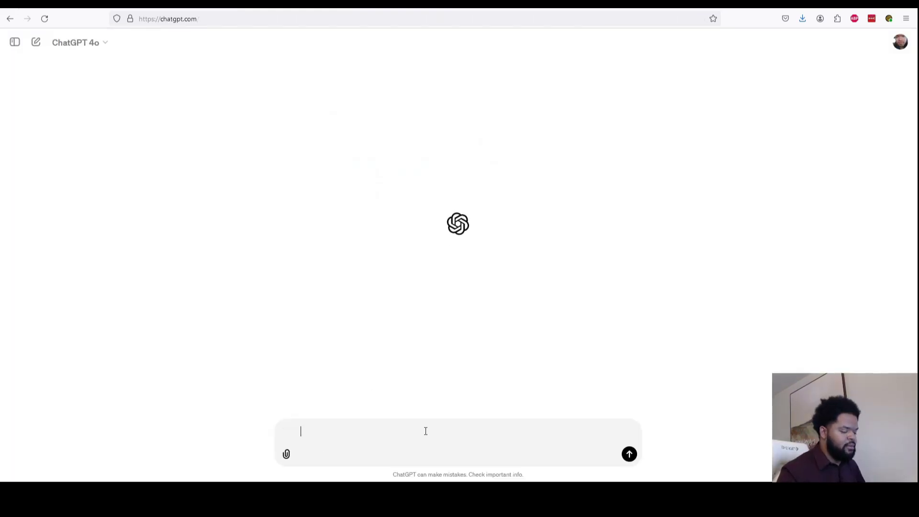
type("Write me a s")
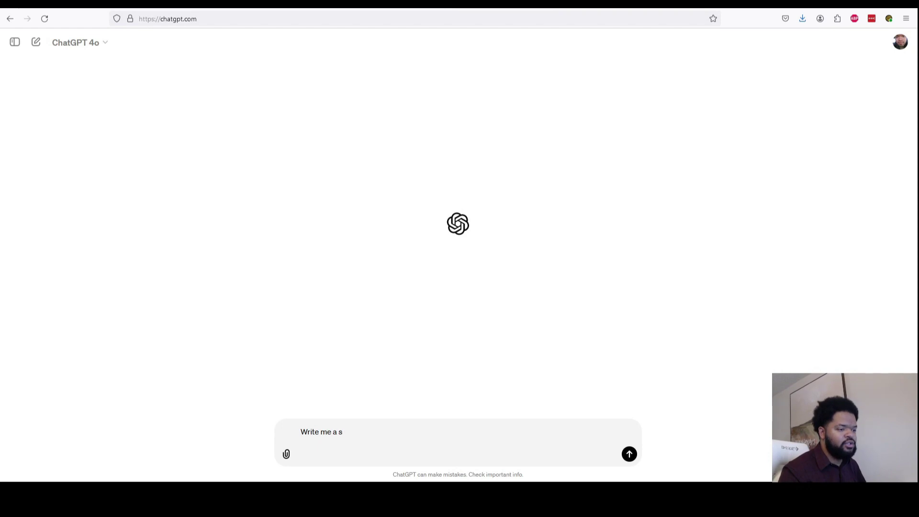
type("hort response to")
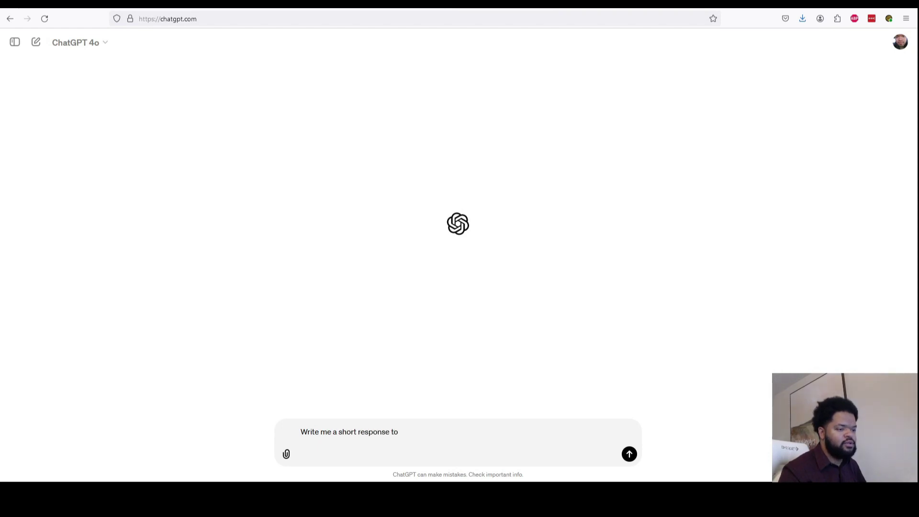
type(" this review")
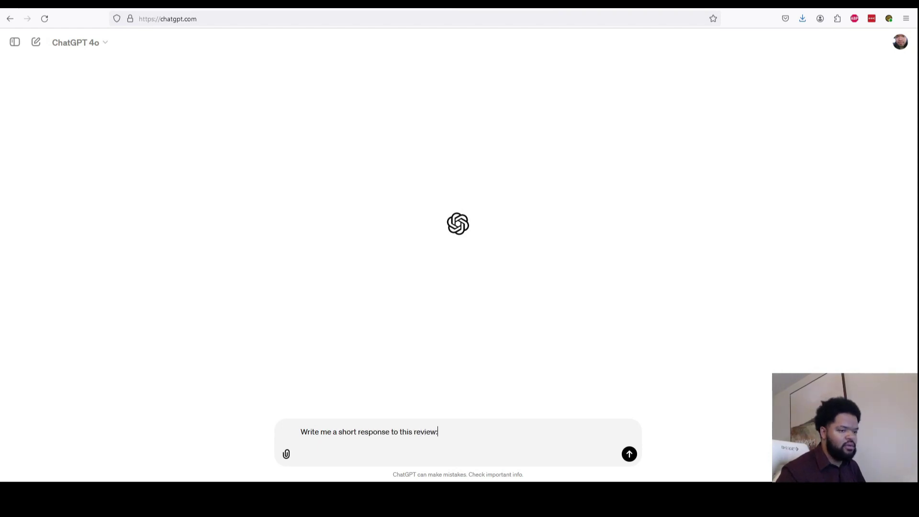
type(":")
key("shift+Return")
key("shift+Return")
type("Had chimney repaired & dormers removed along with new tin roof. Amazing job. Answers any & all questions. Loved Hannah cause she went over & beyond. Eric was so nice & was always available. The roofers were so knowledgeable. Can't say enough. Call today & ask for Hannah or Eric.")
key("Return")
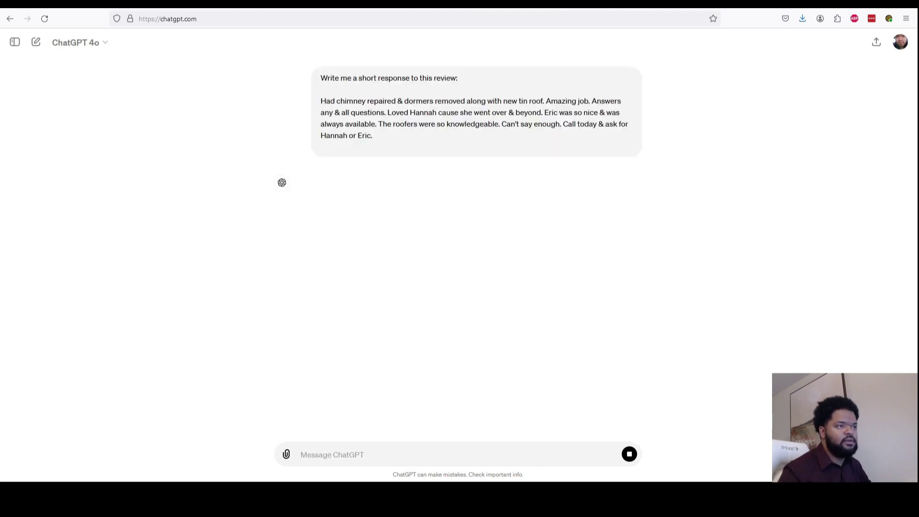
Step: Copy ChatGPT's response into the public reply field for the chimney and tin roof review, check its wording, and leave the reply dialog
left_click_drag(613, 223, 303, 184)
left_click(186, 4)
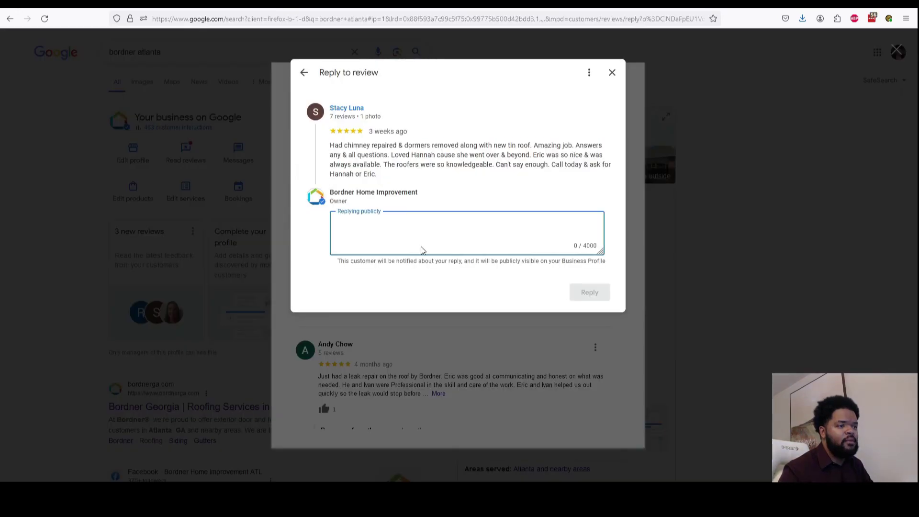
key("ctrl+v")
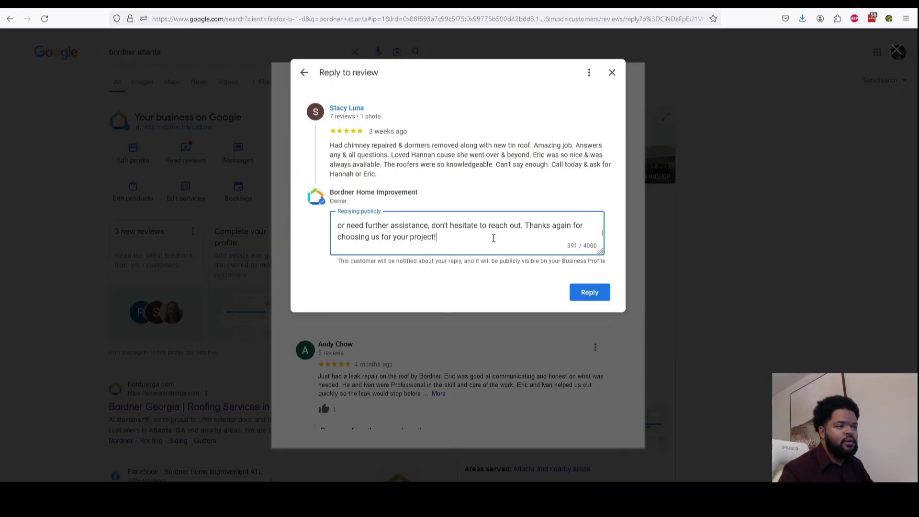
scroll(493, 238, "up", 3)
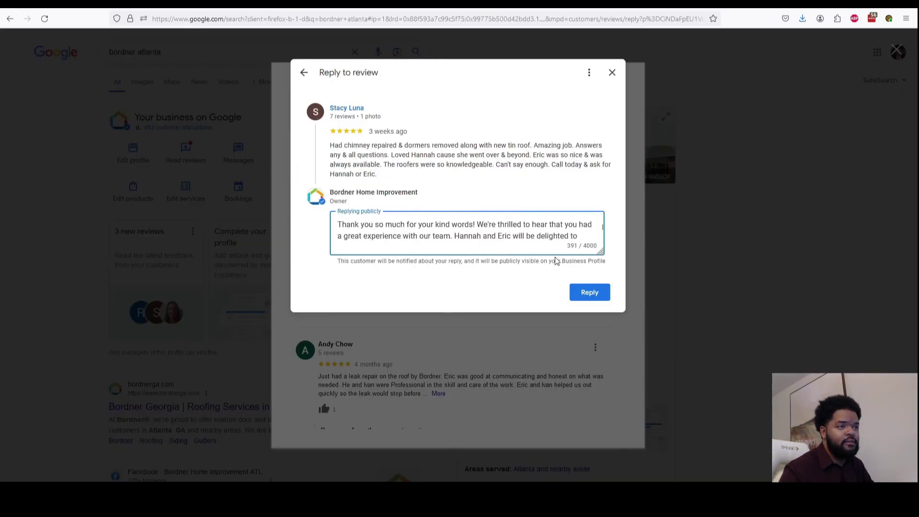
key("Escape")
Step: Look through the rest of the Google reviews and their owner responses
scroll(501, 267, "down", 10)
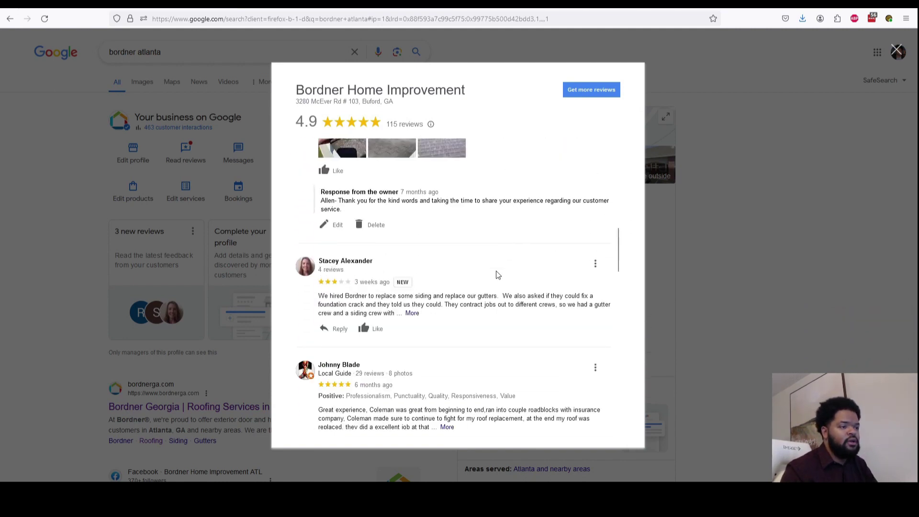
scroll(498, 275, "down", 3)
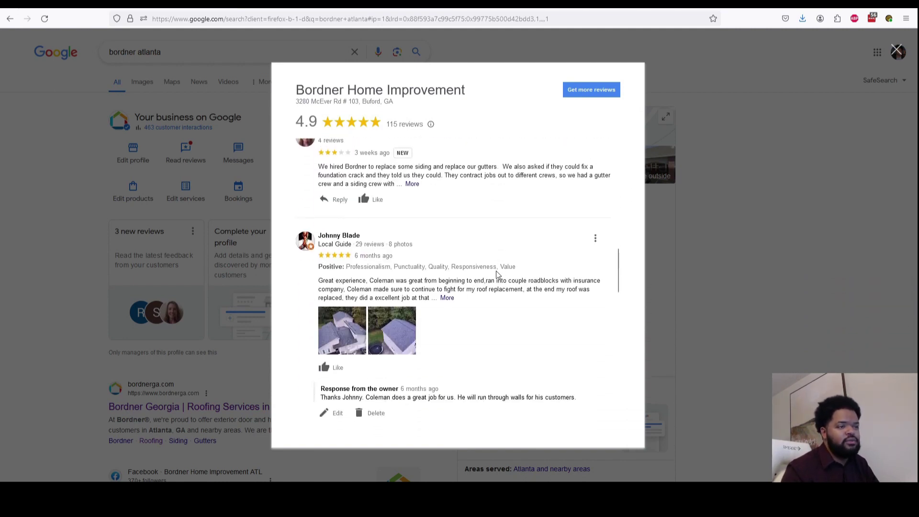
scroll(495, 273, "down", 5)
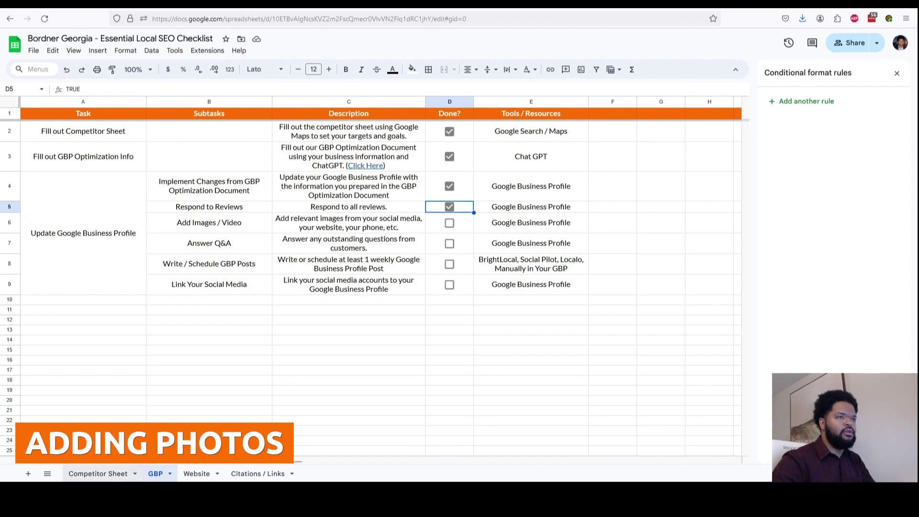
Step: Browse Bordner Home Improvement ATL's own photos on its Facebook page for images suitable for the Business Profile
left_click(98, 473)
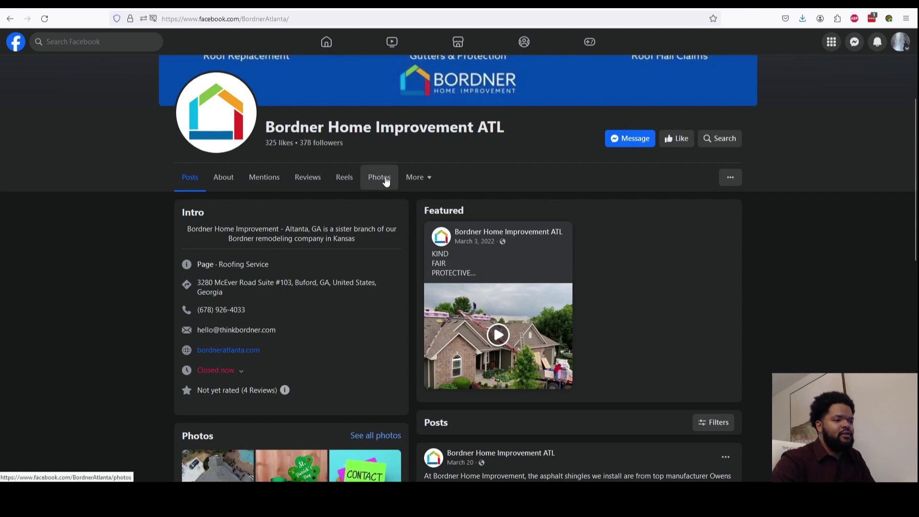
left_click(385, 179)
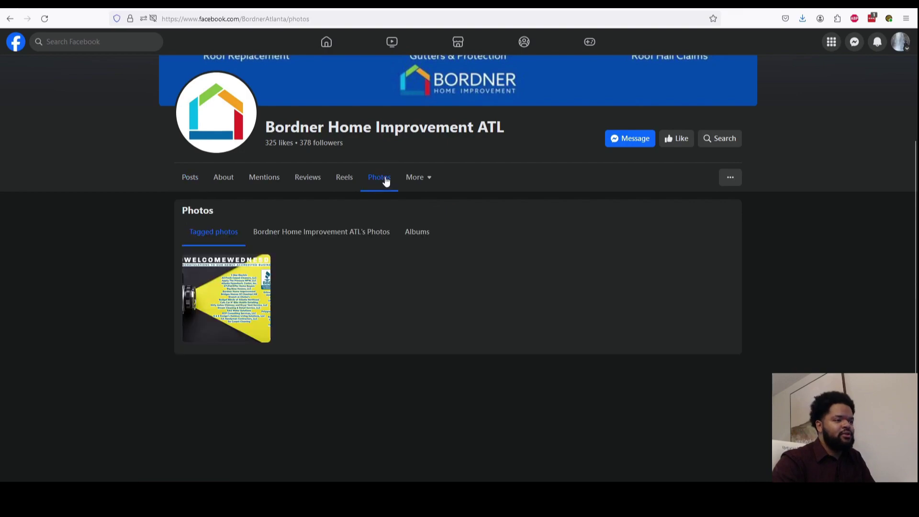
left_click(318, 232)
scroll(146, 259, "down", 2)
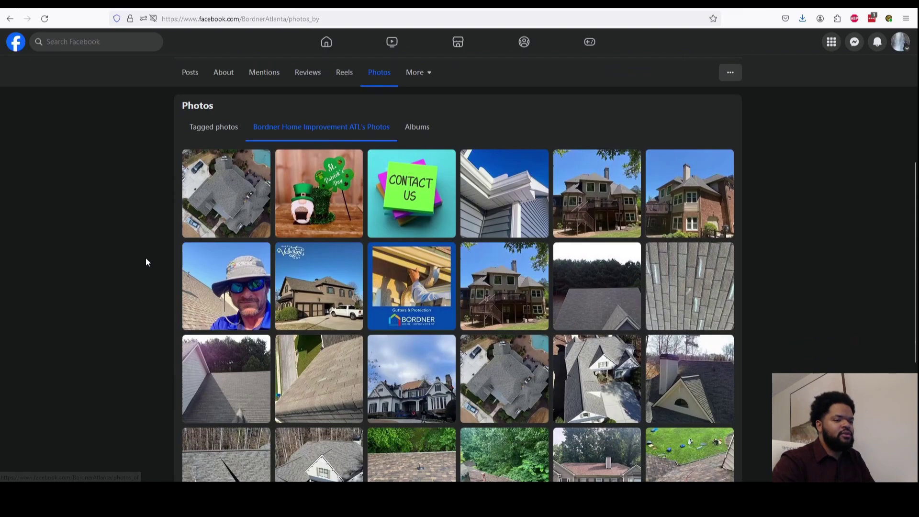
scroll(146, 261, "down", 10)
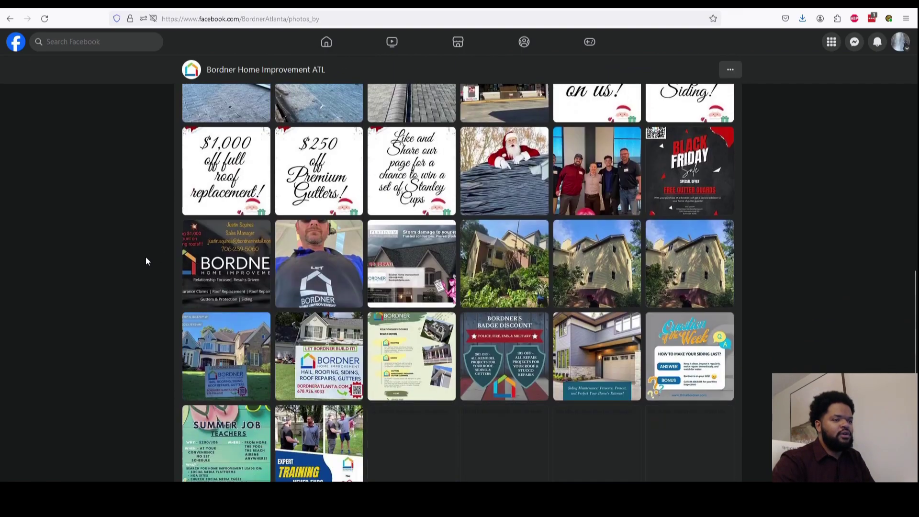
scroll(146, 261, "down", 12)
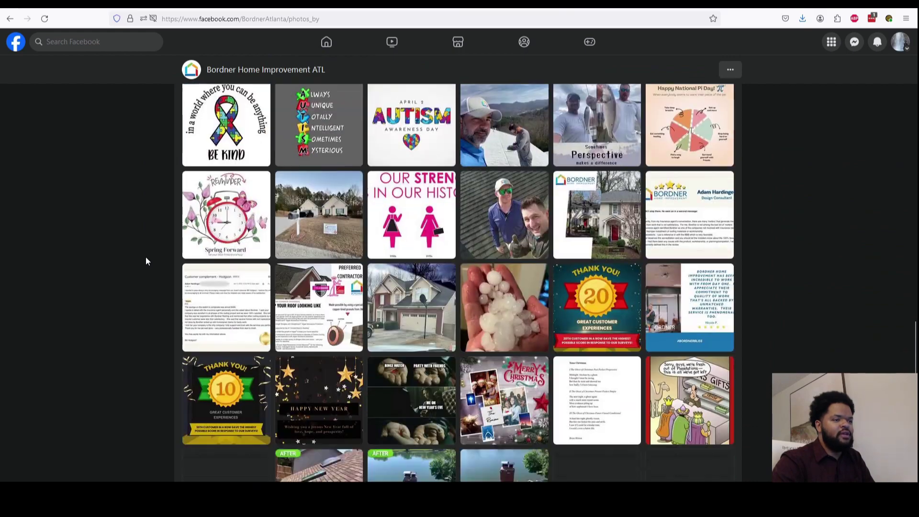
scroll(145, 261, "down", 12)
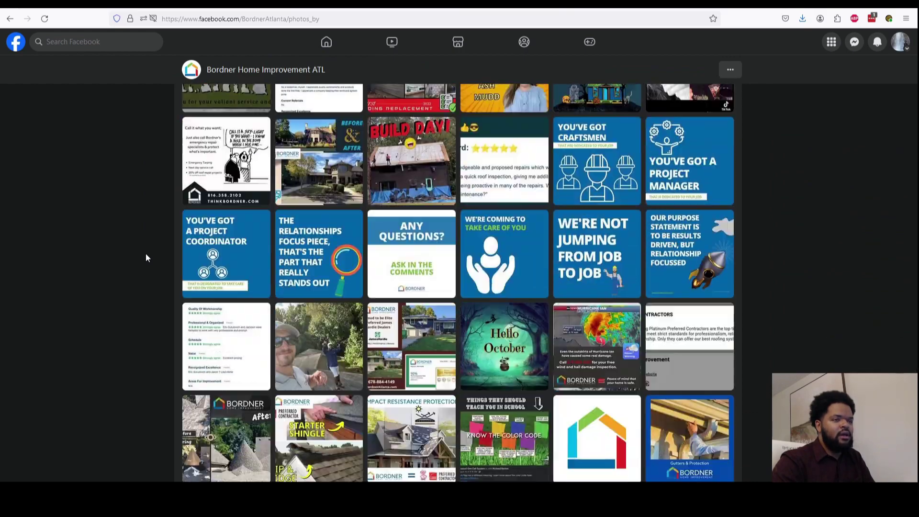
scroll(146, 257, "down", 5)
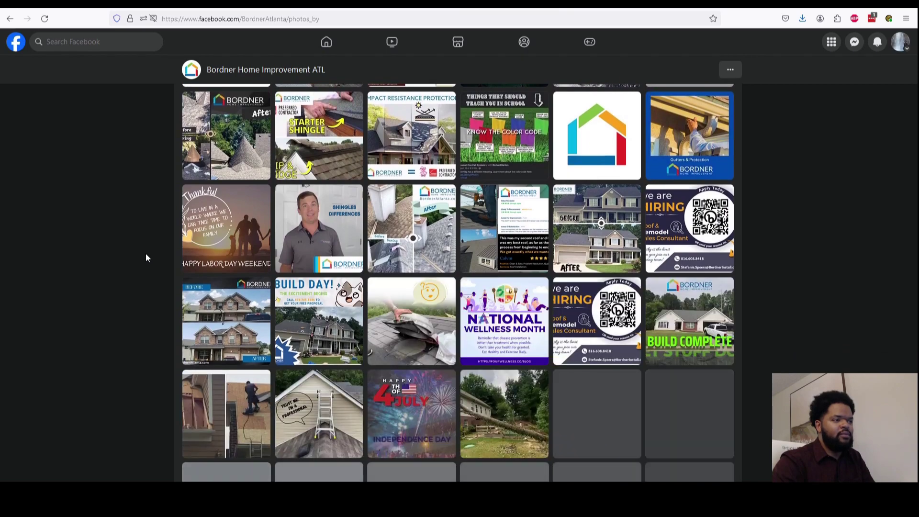
scroll(146, 258, "down", 10)
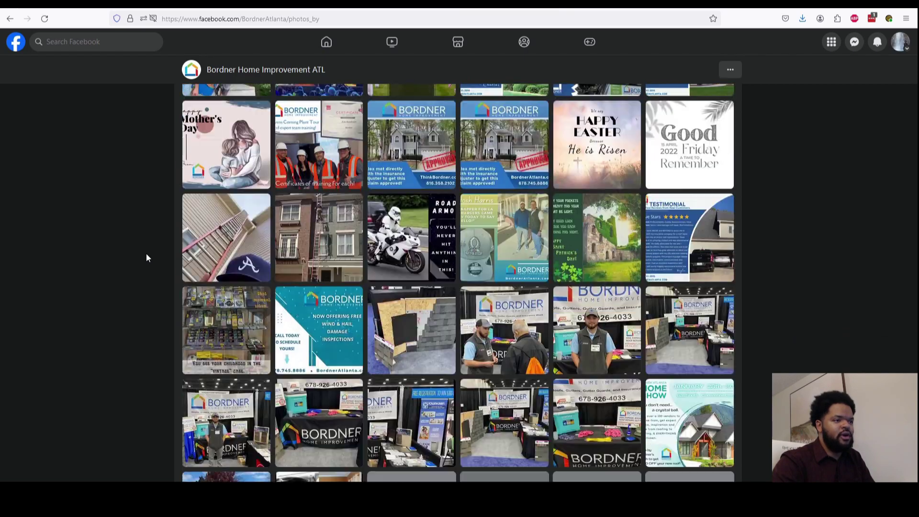
scroll(145, 258, "down", 6)
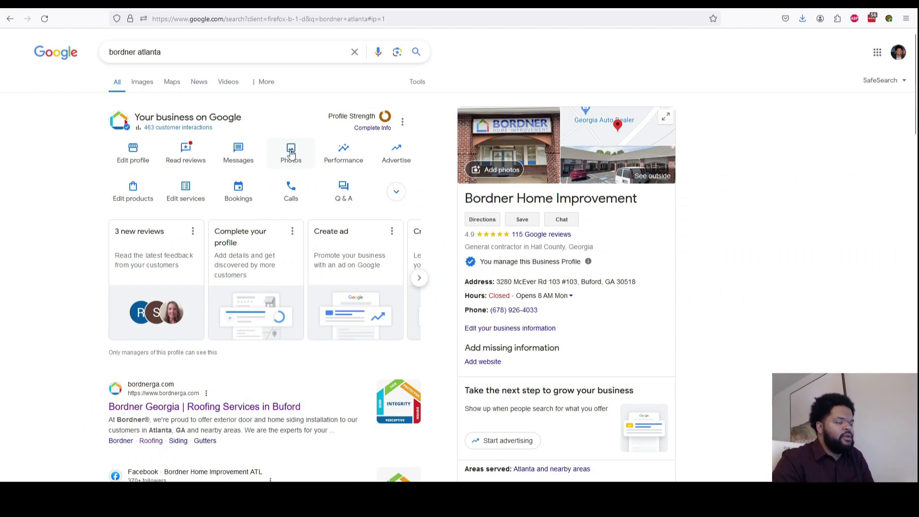
Step: Open and leave the Business Profile's photo upload dialog, and mark "Add Images / Video" as done in the SEO checklist
left_click(290, 152)
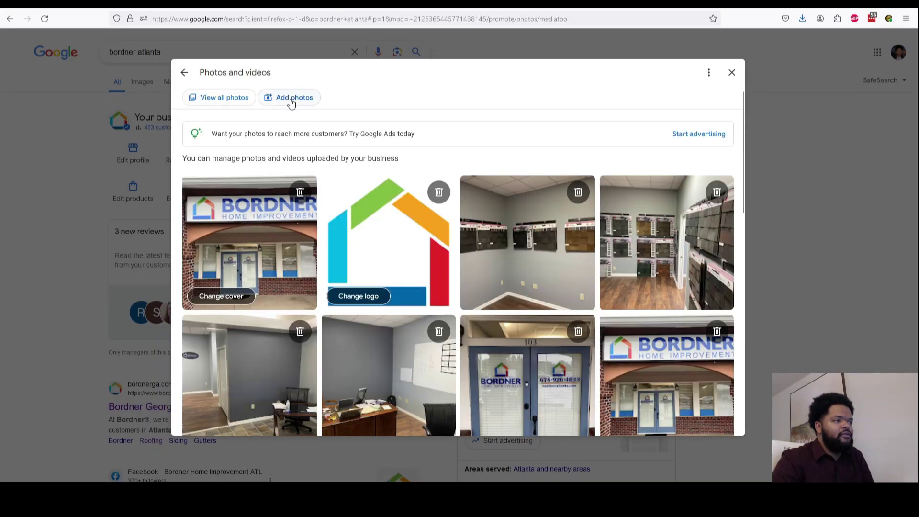
left_click(291, 99)
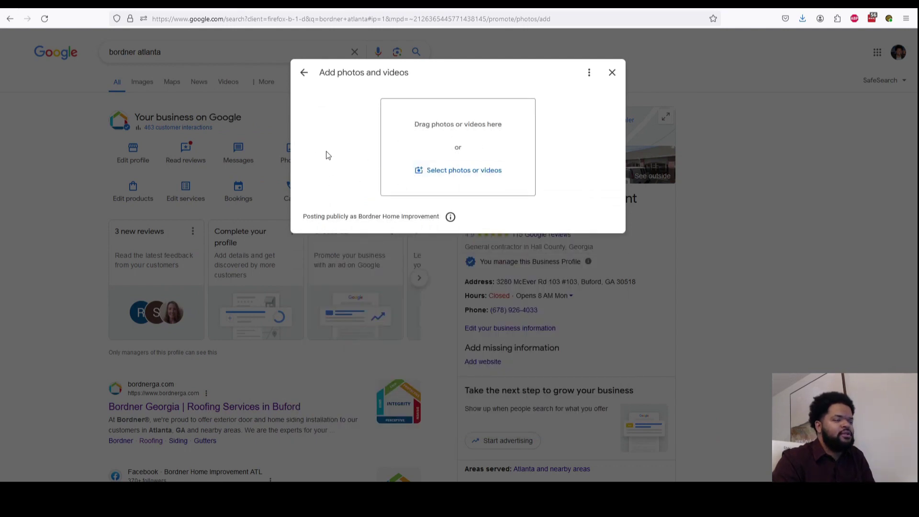
key("alt+Left")
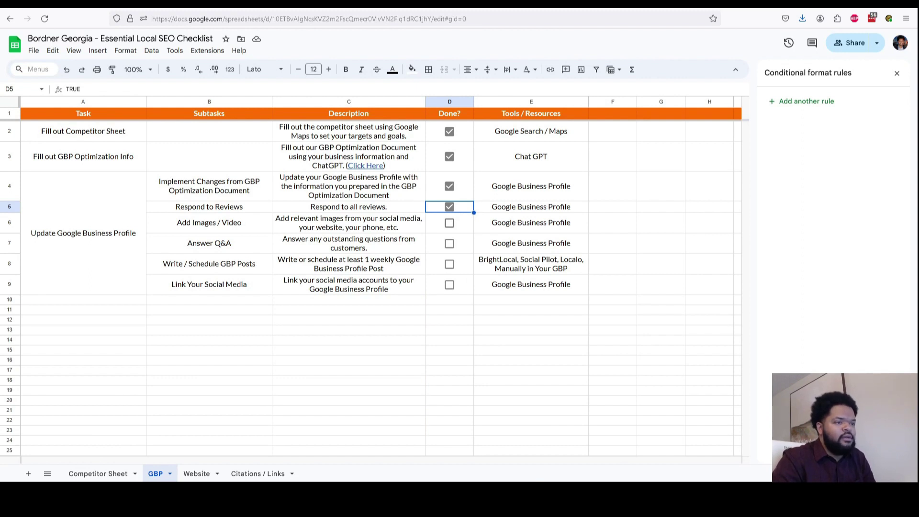
left_click(449, 223)
left_click(349, 340)
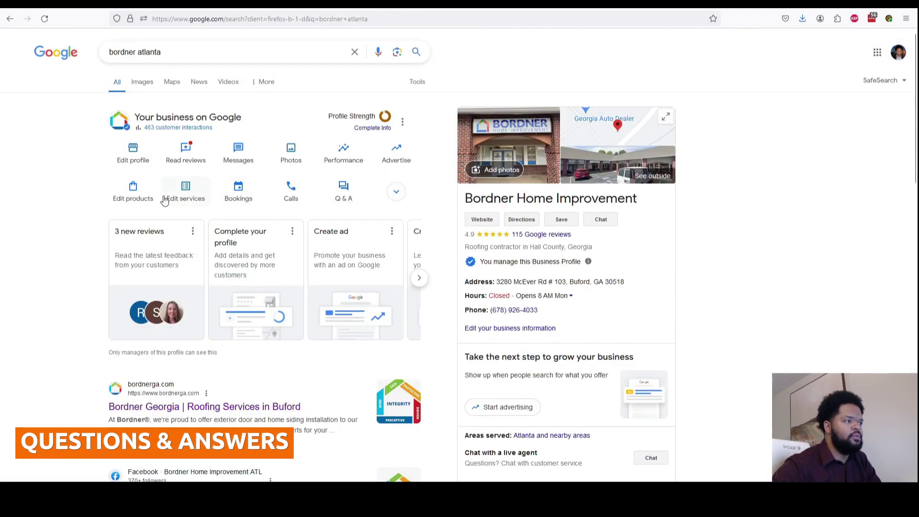
Step: Review all customer questions and owner answers on the Google Business Profile, and close the list
scroll(567, 306, "down", 2)
scroll(567, 306, "down", 6)
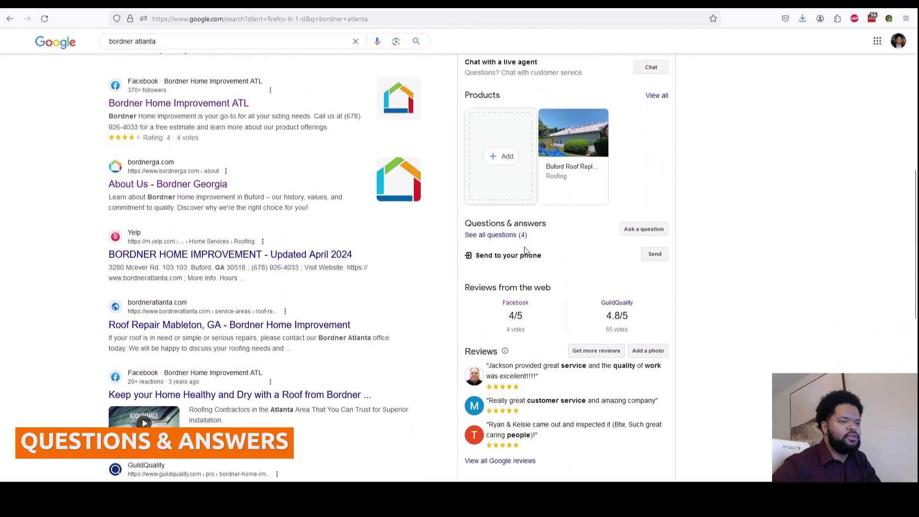
left_click(507, 235)
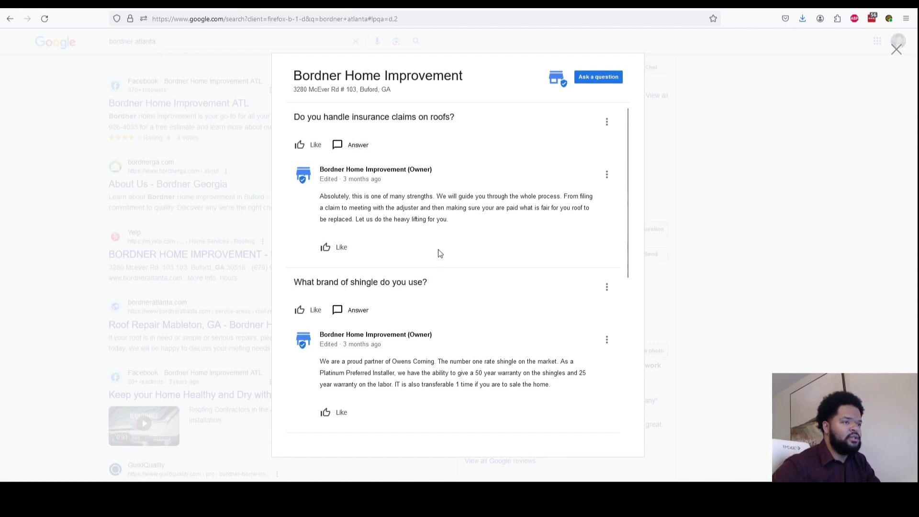
scroll(439, 254, "down", 3)
scroll(439, 253, "down", 4)
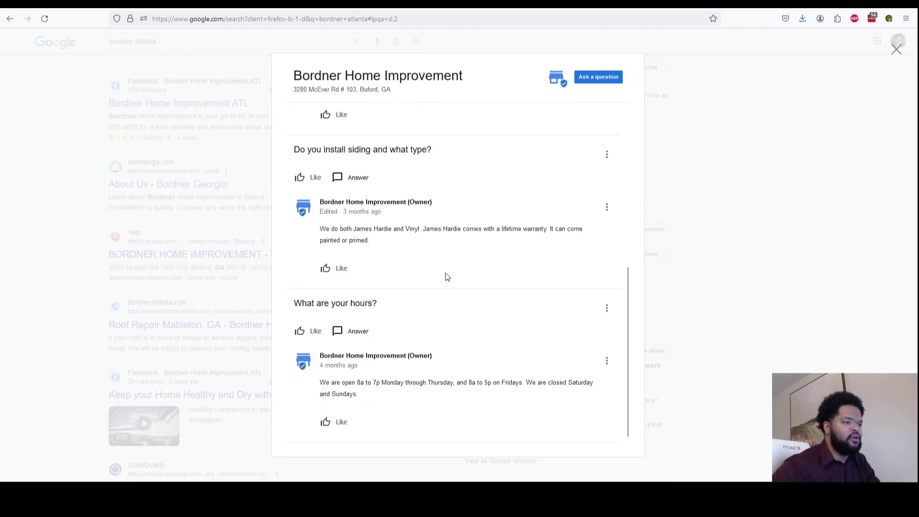
scroll(447, 274, "up", 5)
scroll(449, 278, "up", 2)
left_click(232, 190)
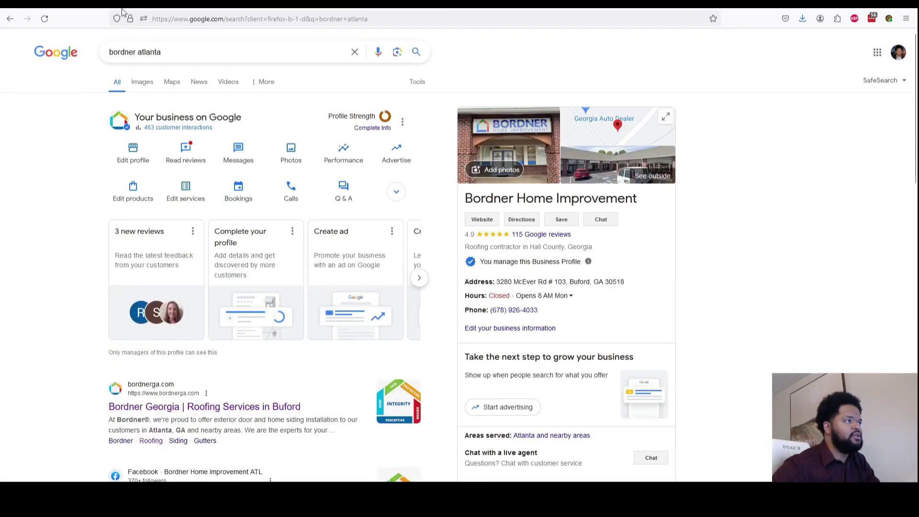
Step: Mark "Answer Q&A" and "Link Your Social Media" as done in the GBP sheet of the SEO checklist
key("ctrl+Tab")
left_click(449, 245)
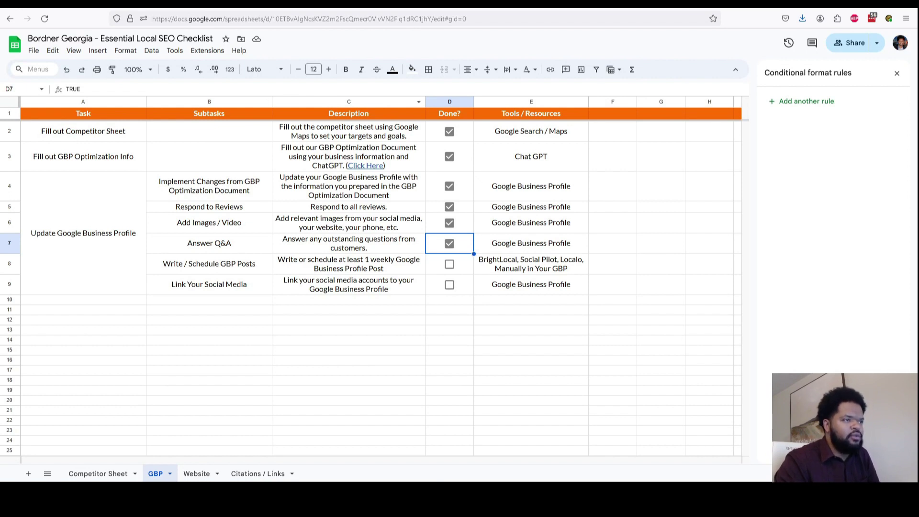
left_click(449, 285)
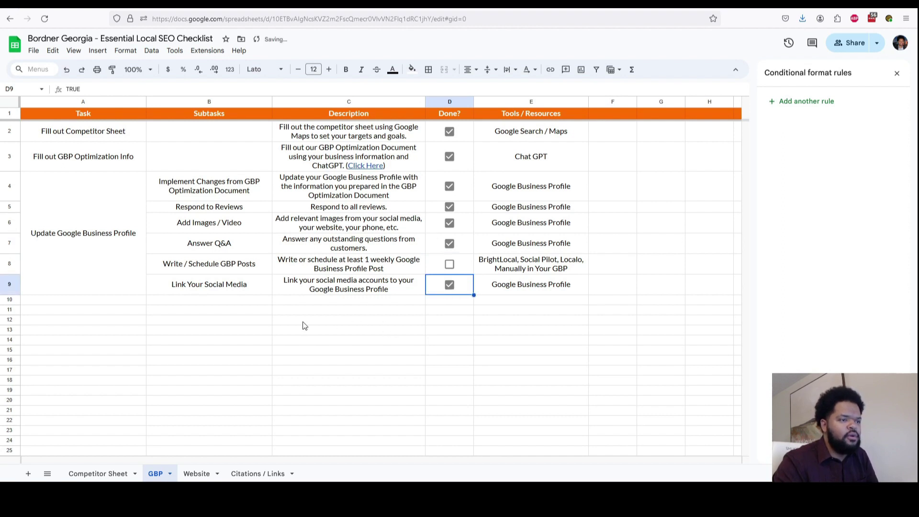
key("Down")
key("Down")
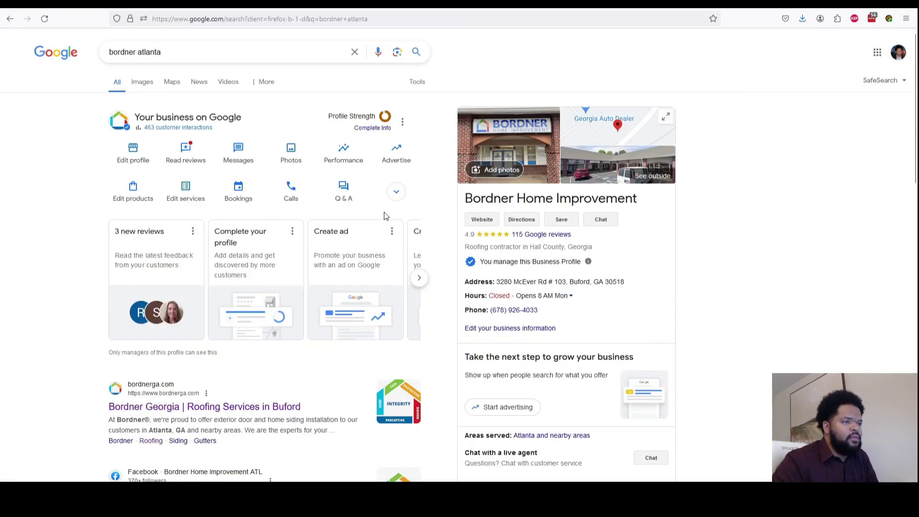
Step: Open the Business Profile's form for adding an update, view its optional button choices, and close the form without posting
left_click(396, 194)
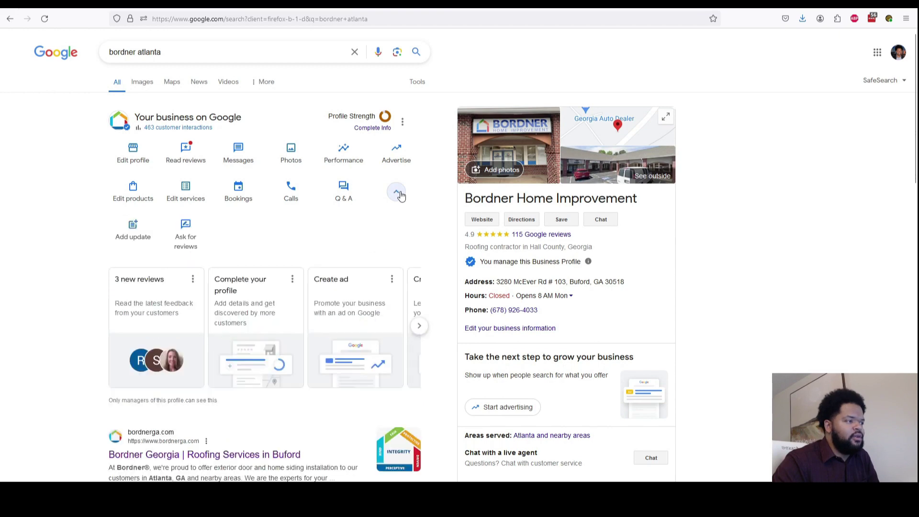
left_click(129, 234)
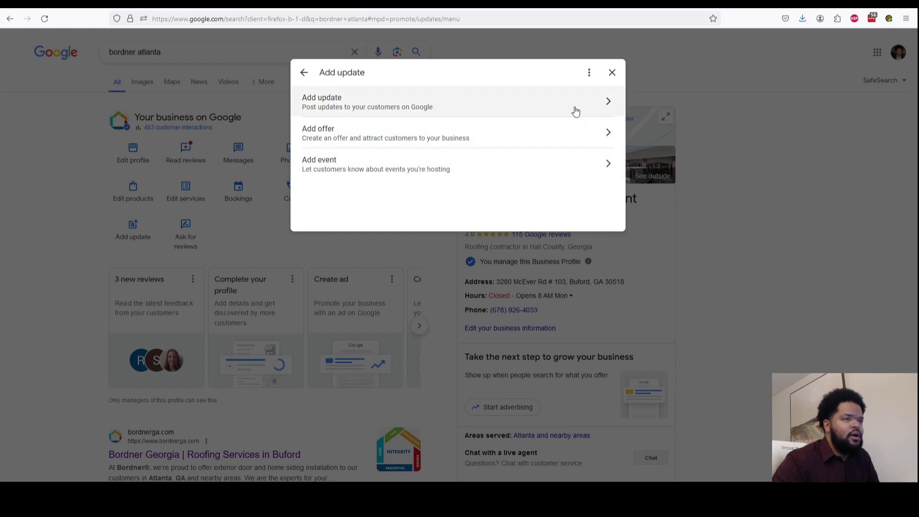
left_click(575, 110)
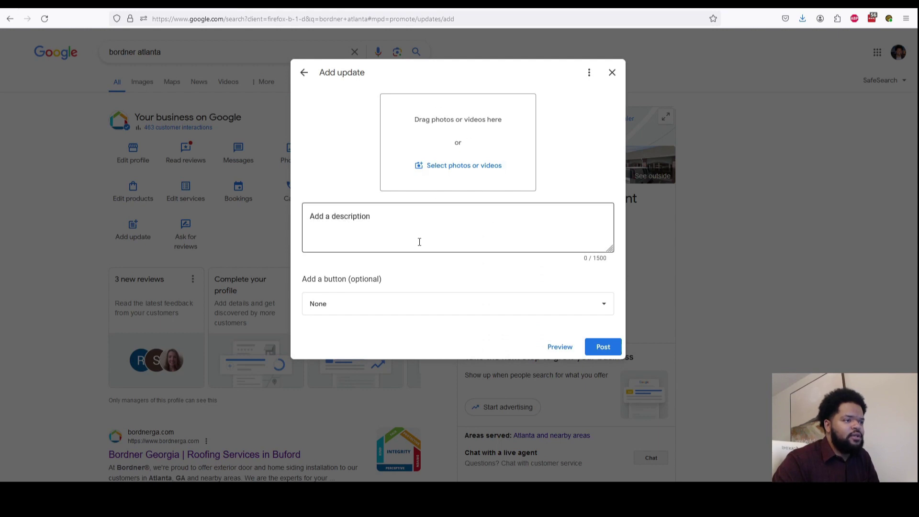
left_click(394, 310)
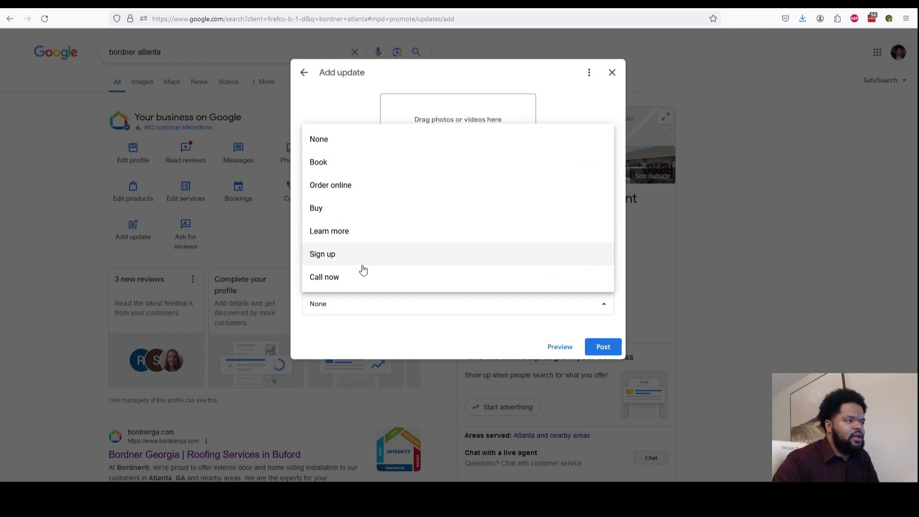
left_click(335, 110)
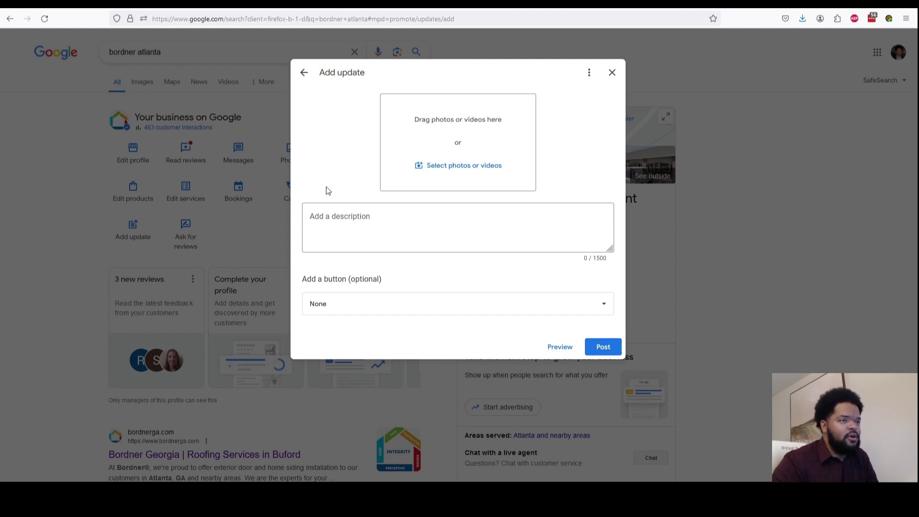
left_click(612, 73)
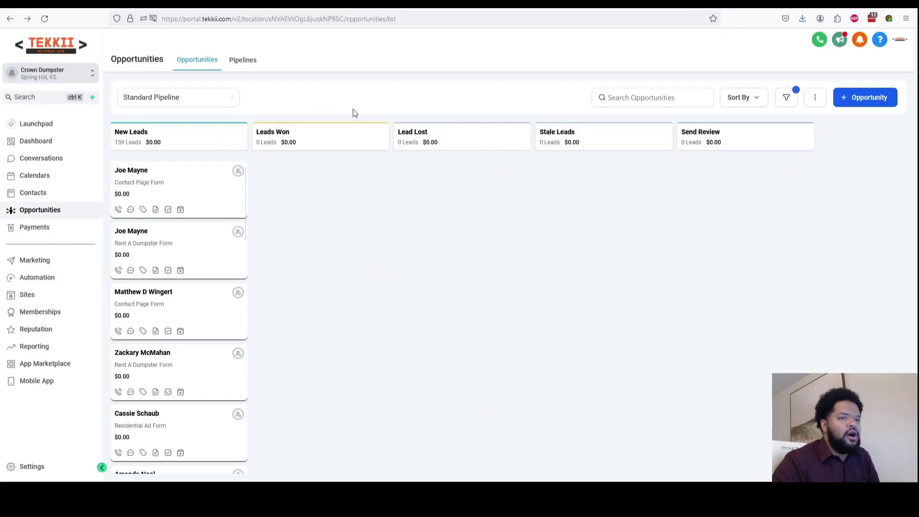
Step: Switch to the Tekkii portal and look over Crown Dumpster's recent posts in the Marketing Social Planner
left_click(41, 266)
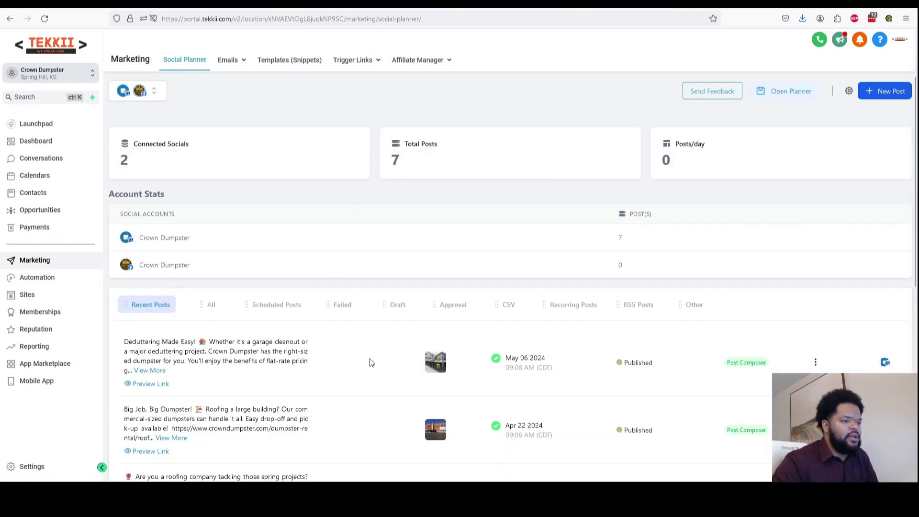
scroll(375, 365, "down", 4)
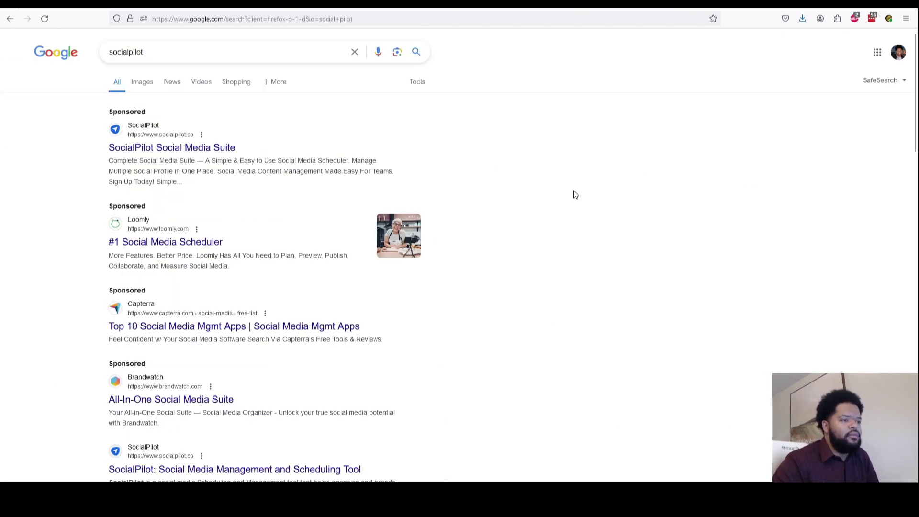
Step: Open the SocialPilot website from the Google results and look over its scheduling and AI Assistant features
scroll(570, 191, "down", 6)
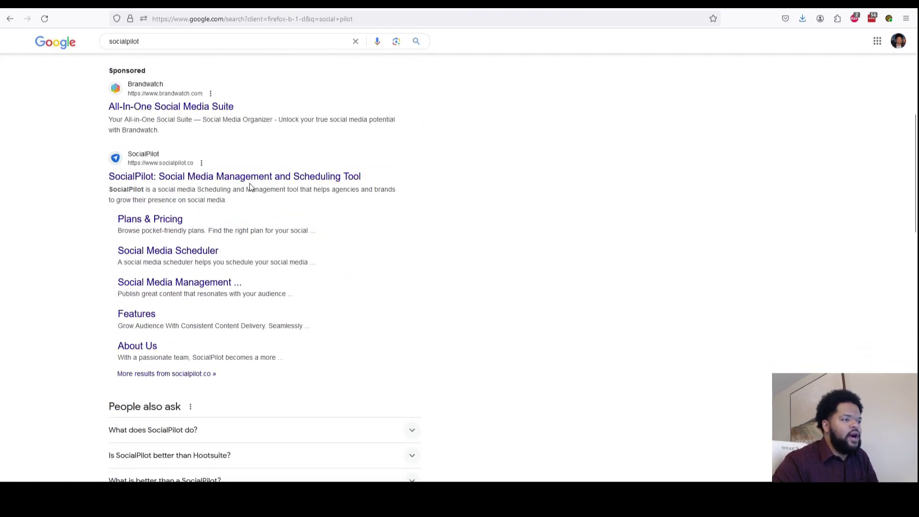
left_click(248, 178)
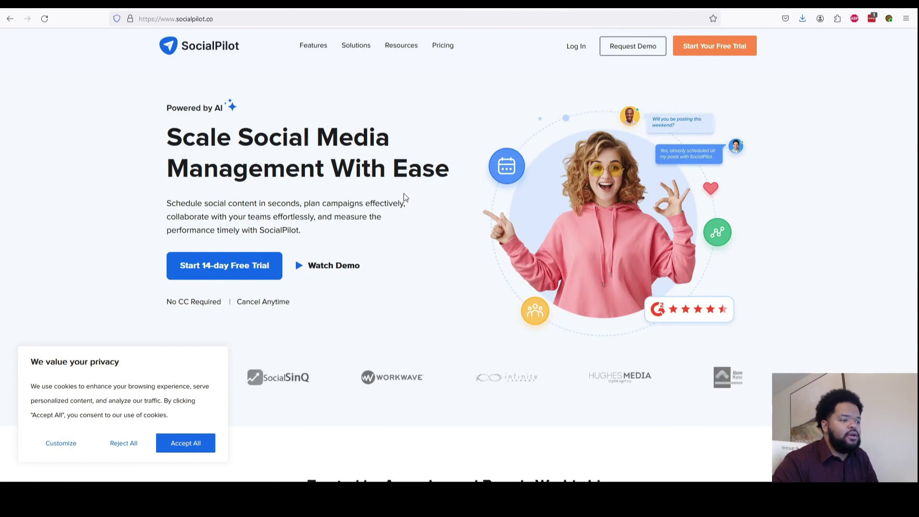
scroll(403, 197, "down", 10)
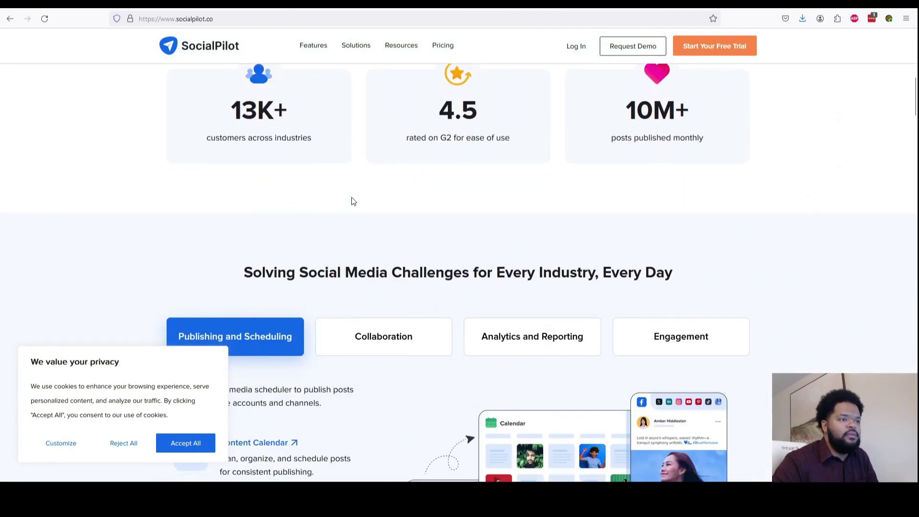
scroll(353, 201, "down", 10)
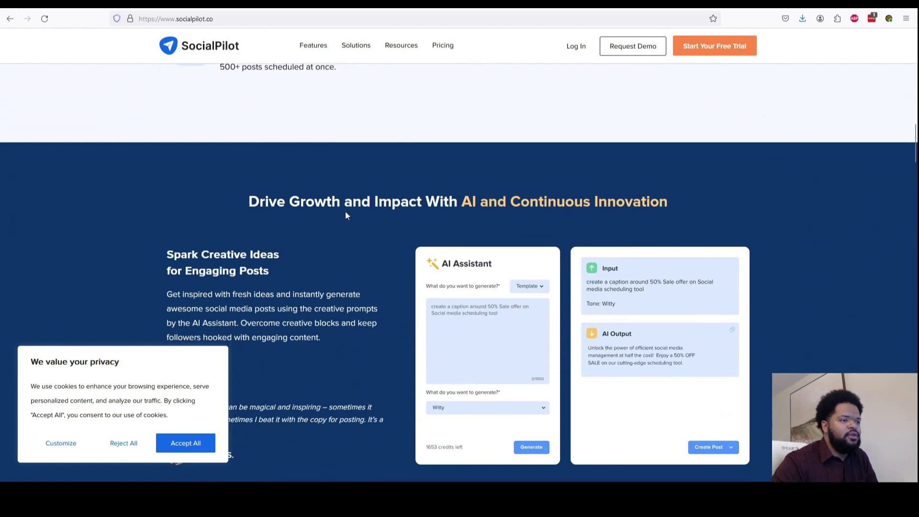
scroll(345, 212, "down", 2)
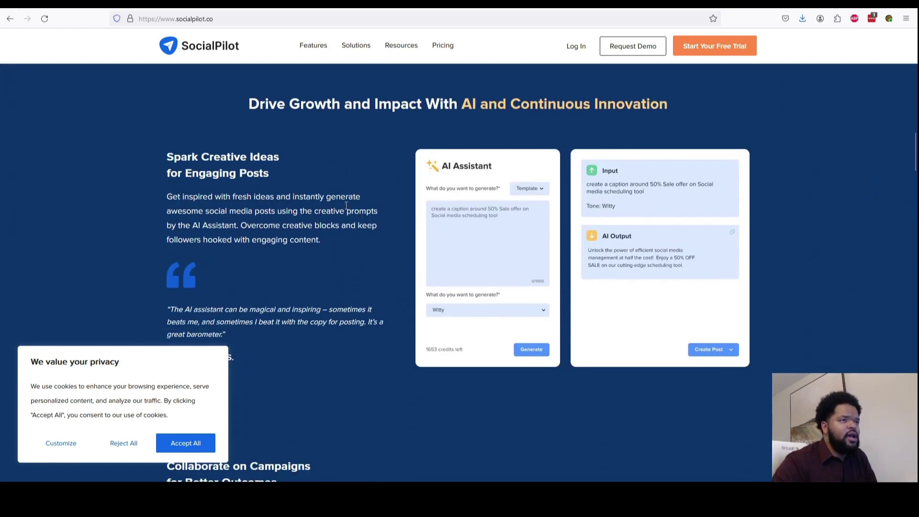
scroll(349, 210, "up", 15)
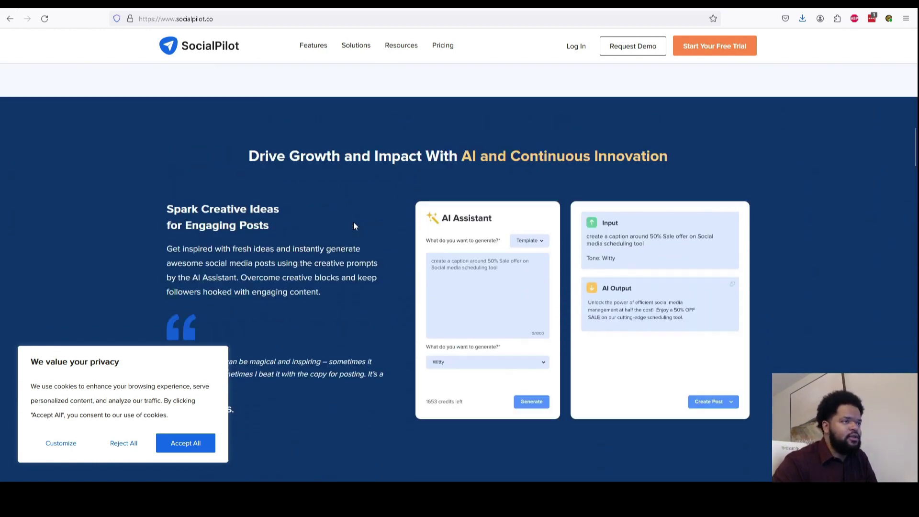
scroll(356, 238, "up", 3)
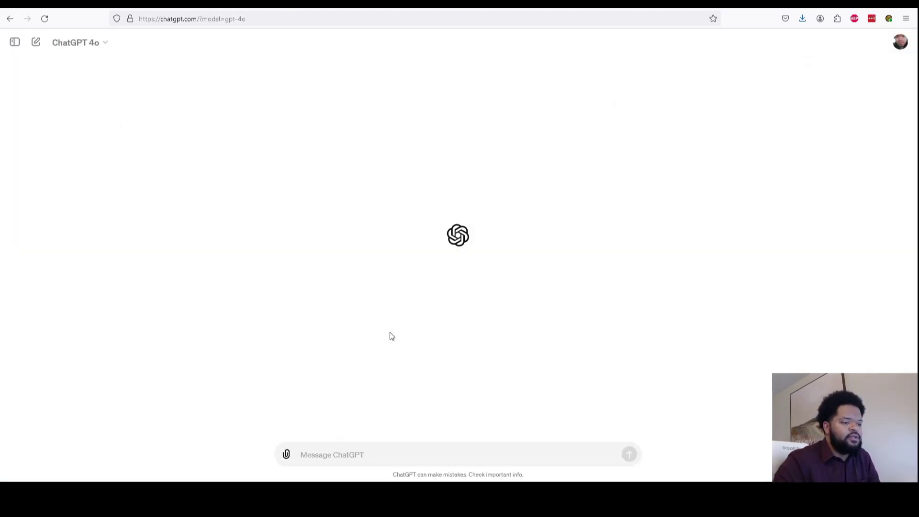
Step: Ask ChatGPT for 26 Google Business Profile posts, up to 180 words each, on Bordner Home Improvement's roofing, siding and gutter services in Buford, GA
type("I need to write Google Business Profile posts for my [CATEGORY] business in [LOCATION]. The name of my company is [BUSINESS NAME]. Please give me 26 posts that include information and updates about [SERVICE(S)] that people should know and can help them stay informed. Please make sure each post is no greater than 180 words long.")
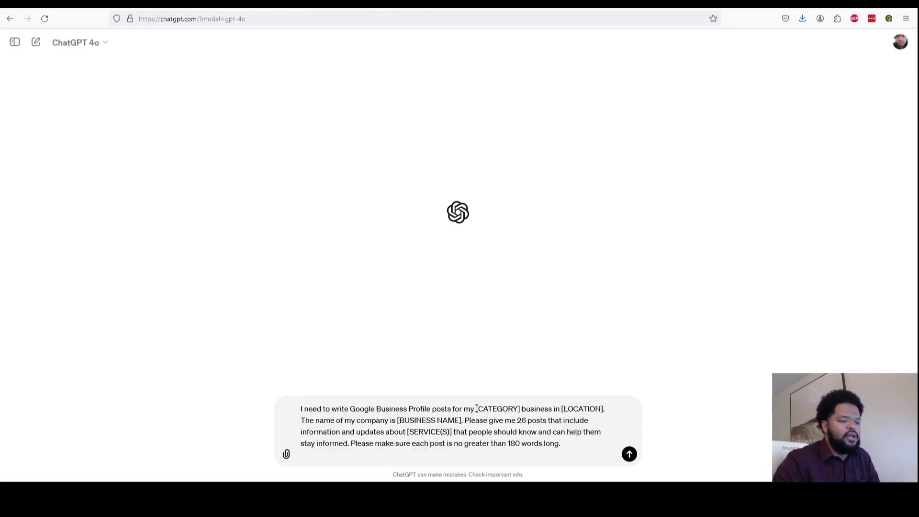
left_click_drag(475, 409, 524, 409)
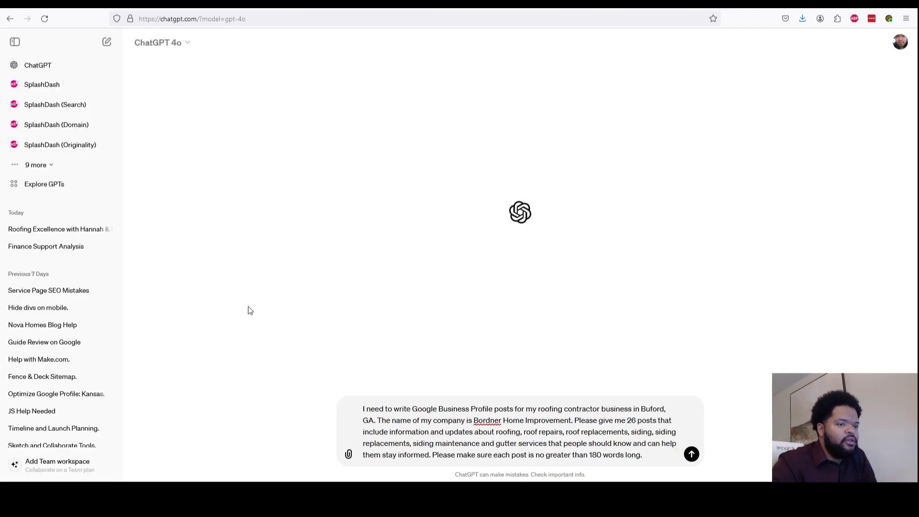
key("Return")
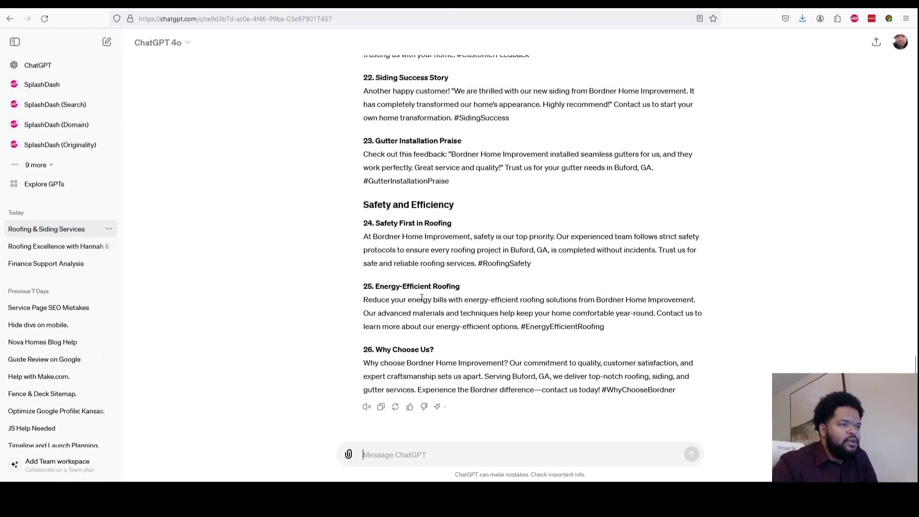
Step: Read through the generated ChatGPT posts and check the services part at the end of the Completed GBP Optimizations Document
scroll(617, 304, "up", 15)
scroll(615, 307, "up", 15)
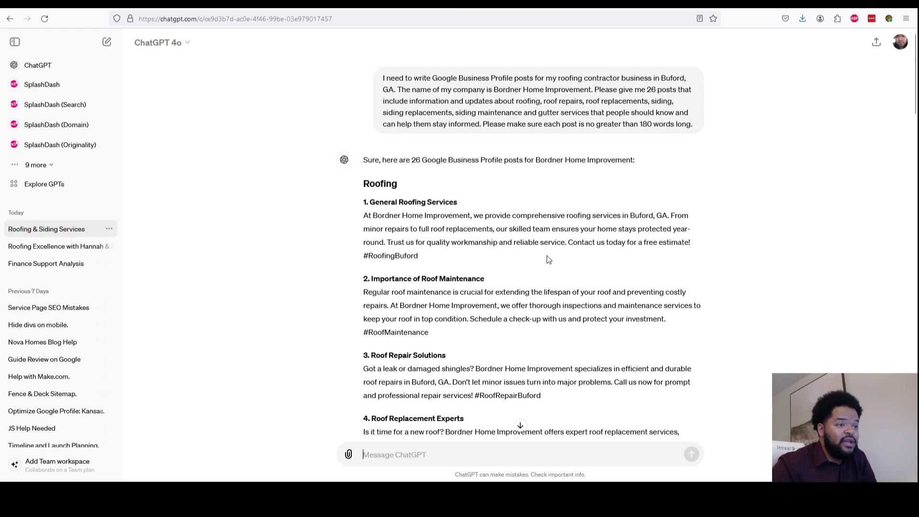
scroll(478, 259, "down", 15)
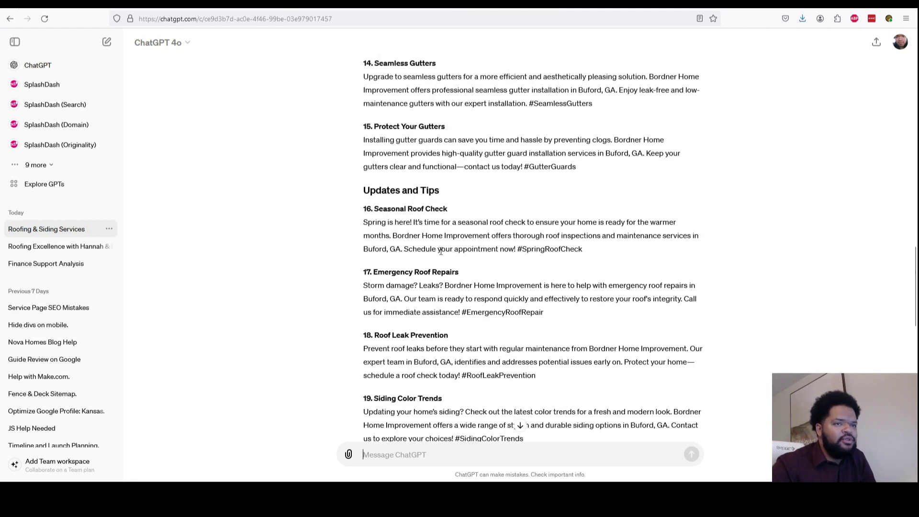
scroll(441, 251, "down", 10)
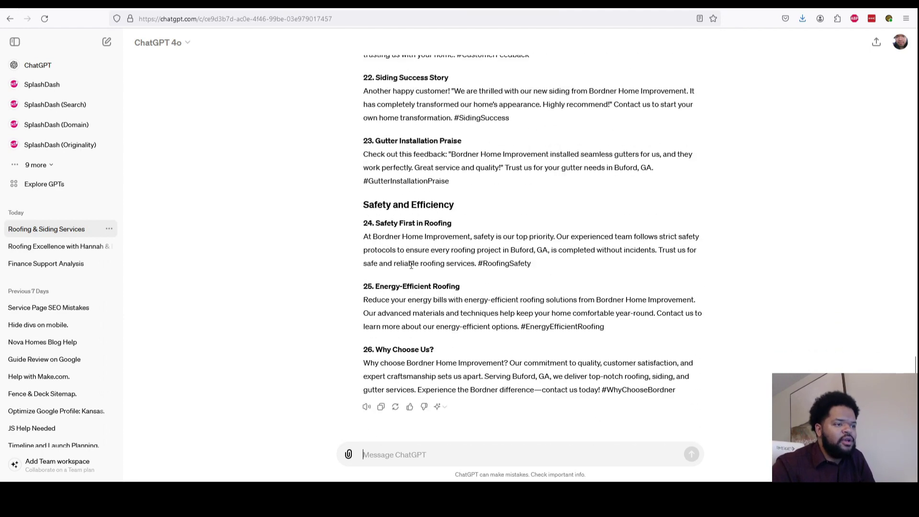
left_click(192, 8)
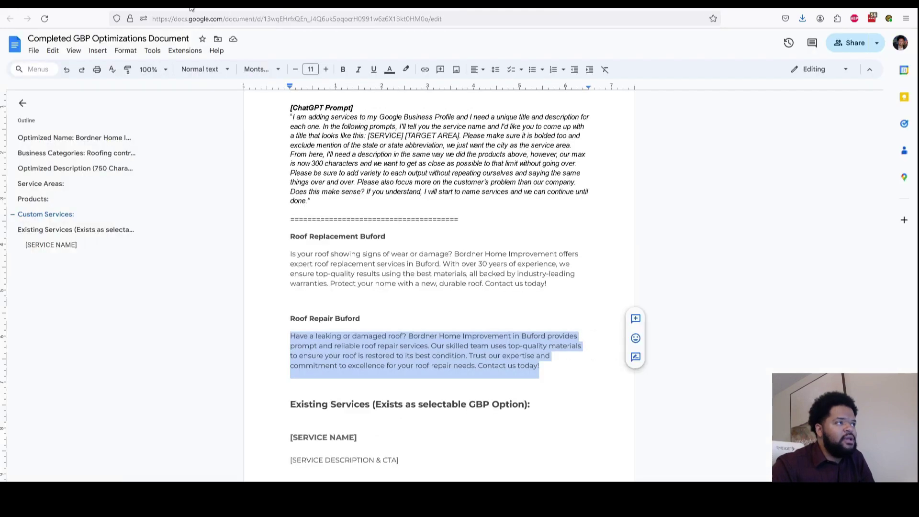
scroll(454, 399, "down", 2)
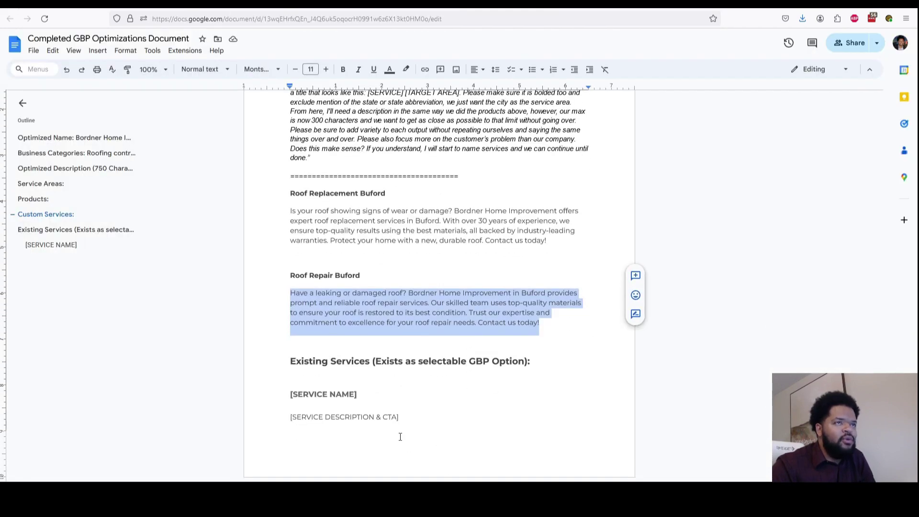
Step: Skim the ChatGPT posts once more and mark "Write / Schedule GBP Posts" as done in the SEO checklist
left_click(450, 7)
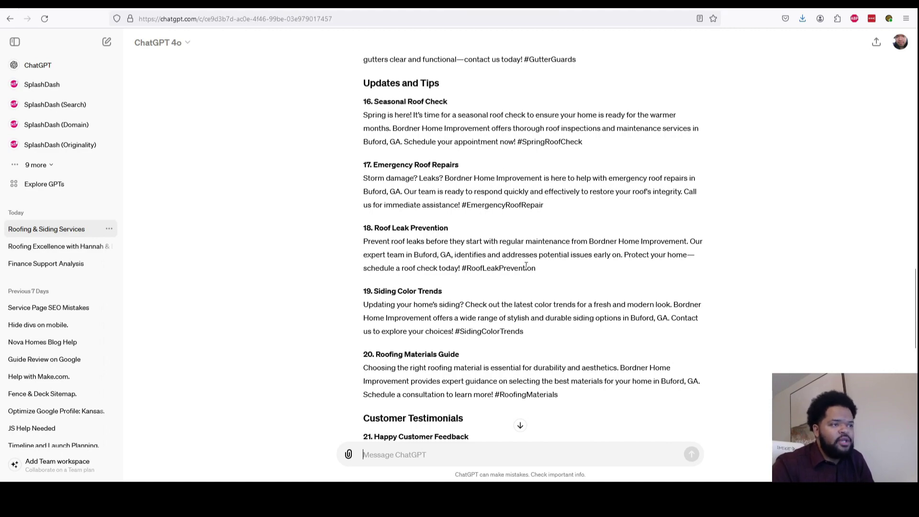
scroll(504, 175, "up", 15)
scroll(497, 310, "down", 20)
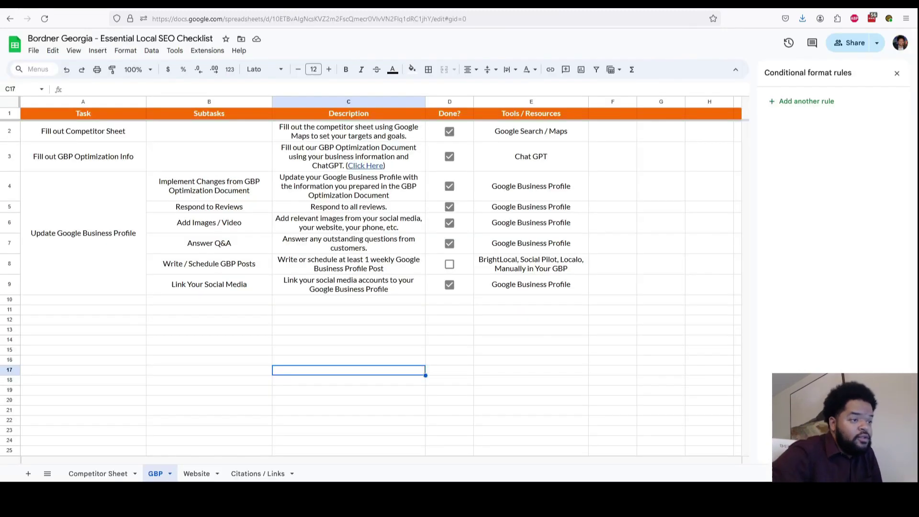
left_click(448, 264)
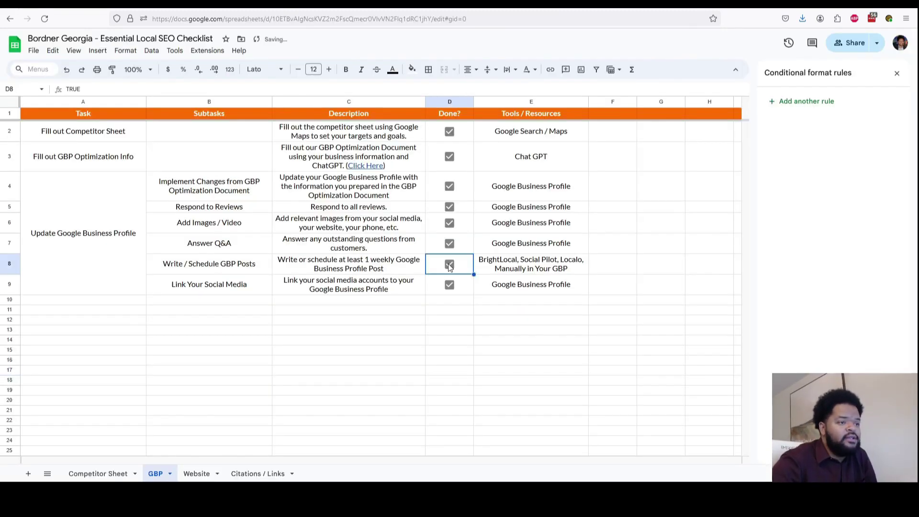